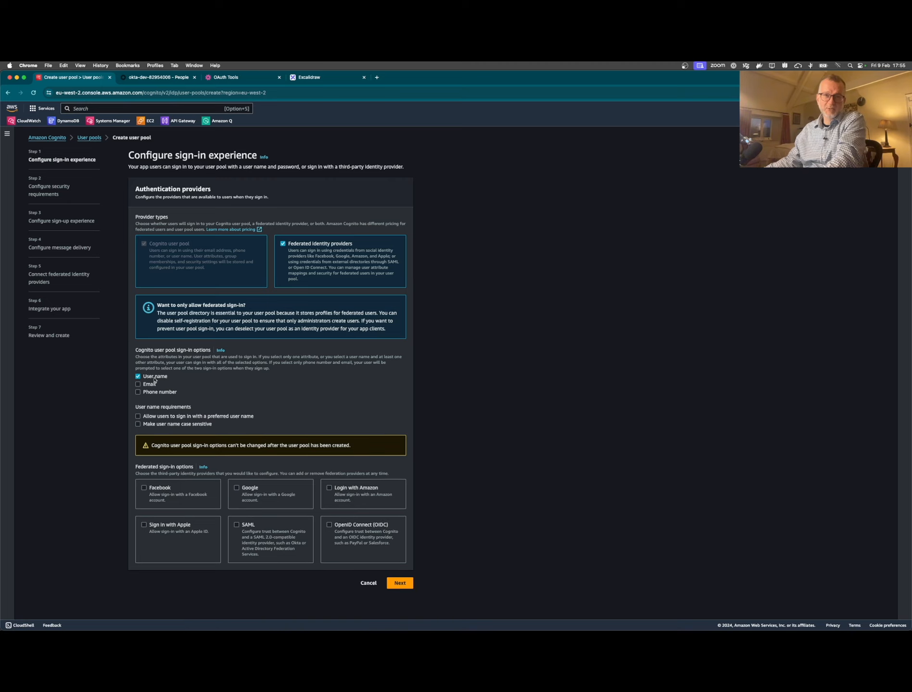
- Allow sign-in with user name and email, plus OpenID Connect federation
left_click(149, 384)
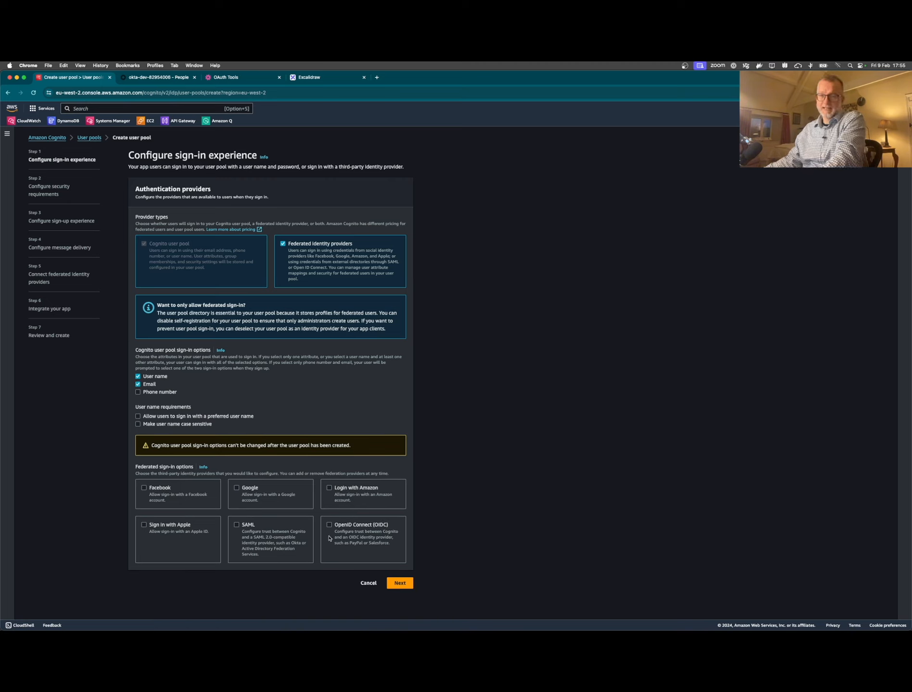
left_click(345, 537)
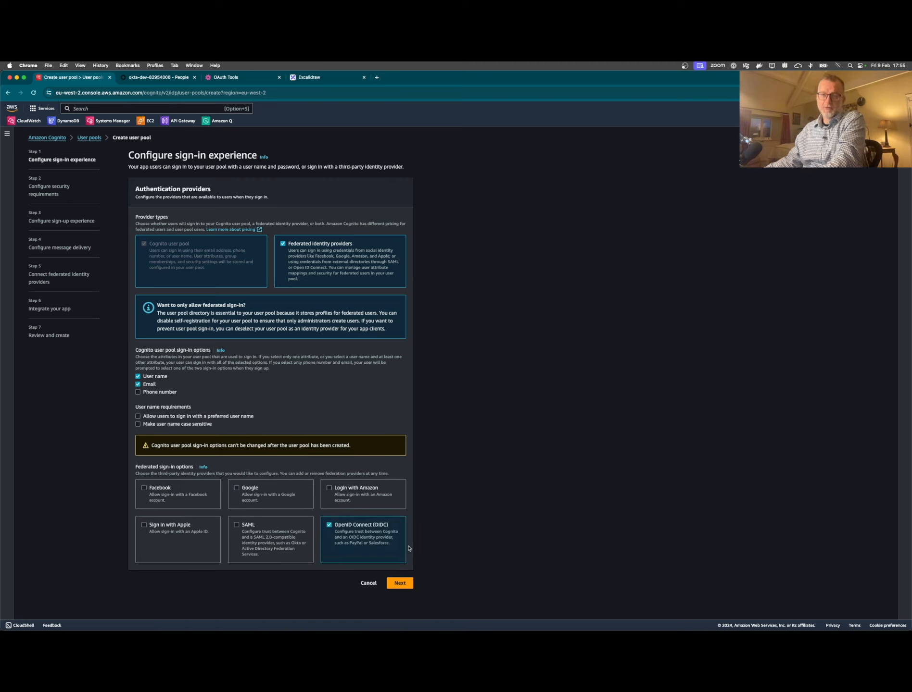
left_click(400, 583)
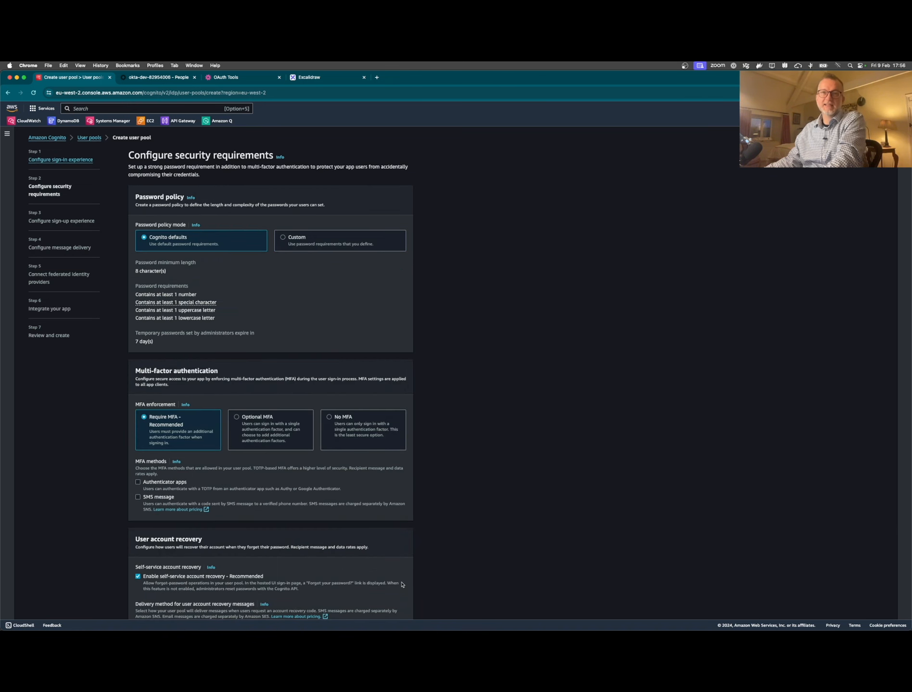
- Use a custom password policy without the special-character rule, and select No MFA
left_click(311, 243)
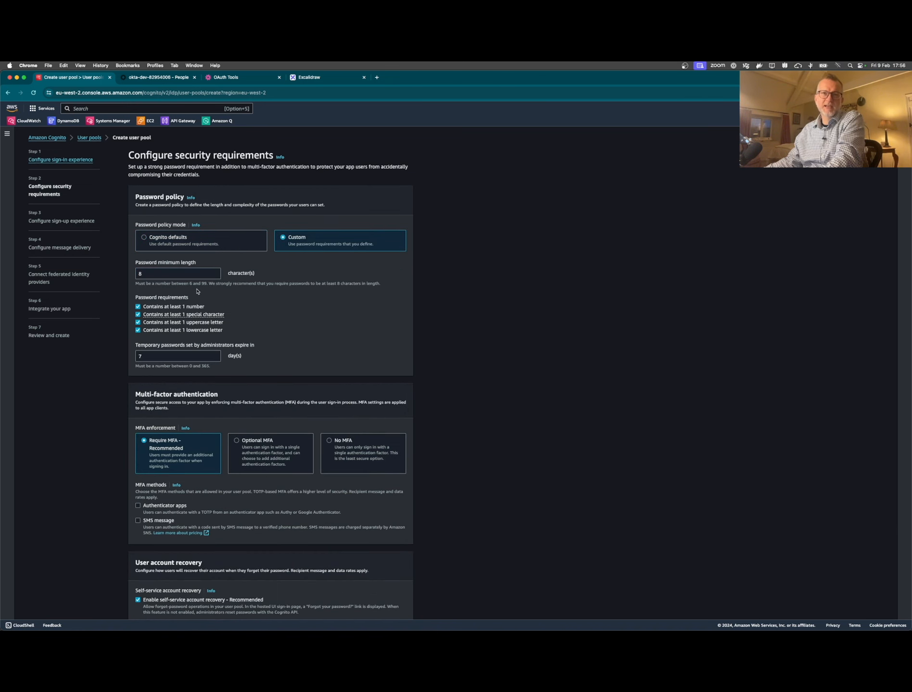
left_click(182, 315)
left_click(361, 301)
scroll(355, 312, "down", 2)
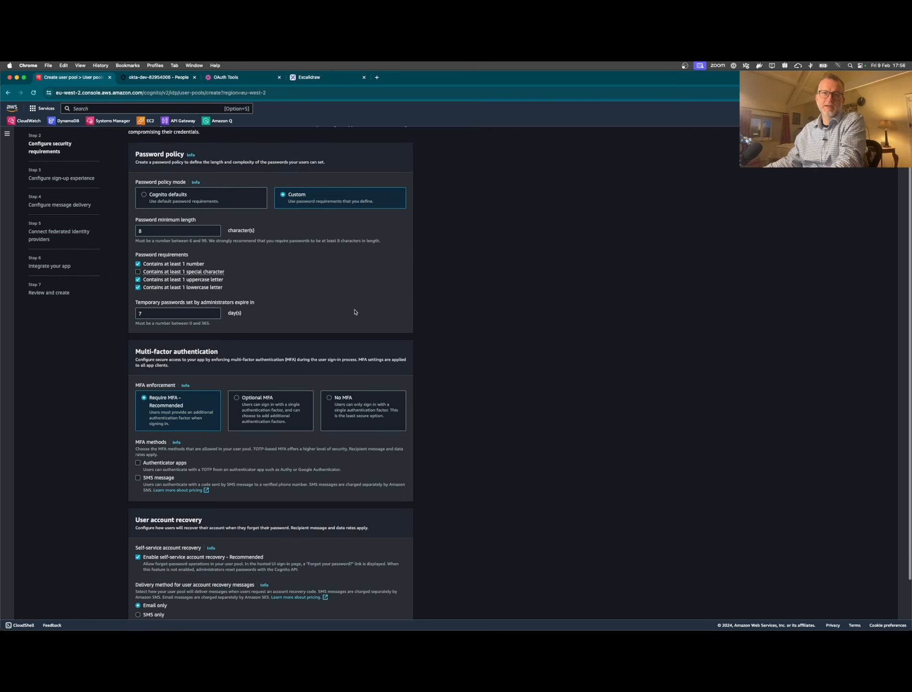
scroll(355, 313, "down", 3)
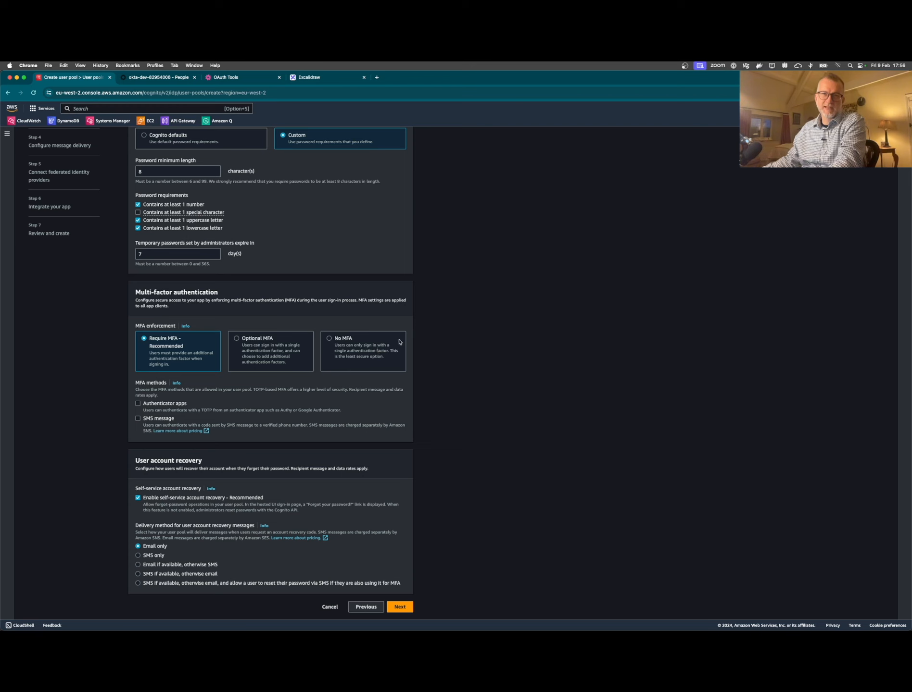
left_click(367, 354)
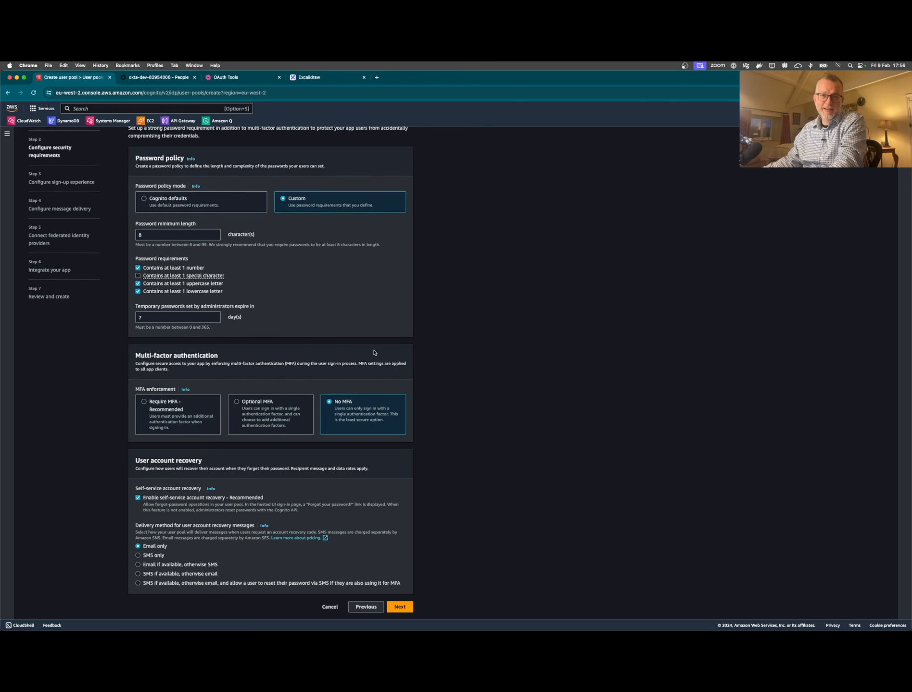
left_click(405, 608)
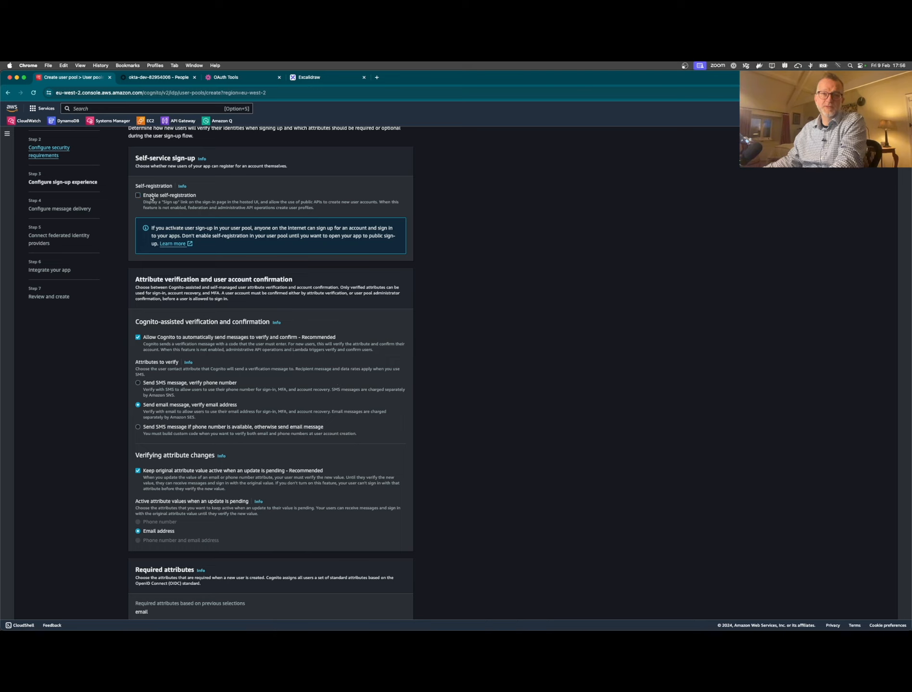
- Enlarge the page, then set message delivery to send email with Cognito
key("super+equal")
key("super+equal")
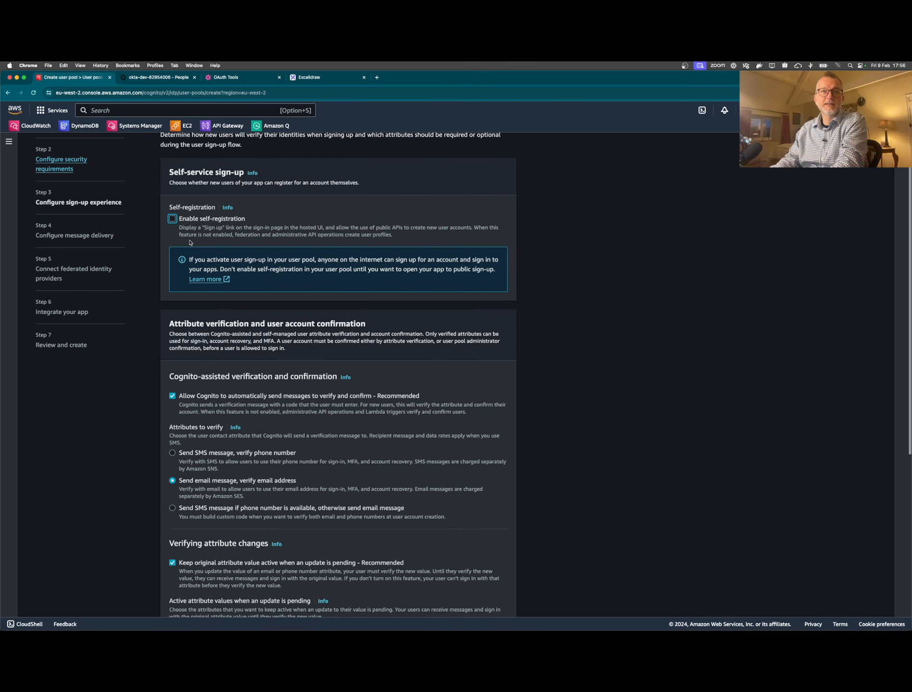
key("super+equal")
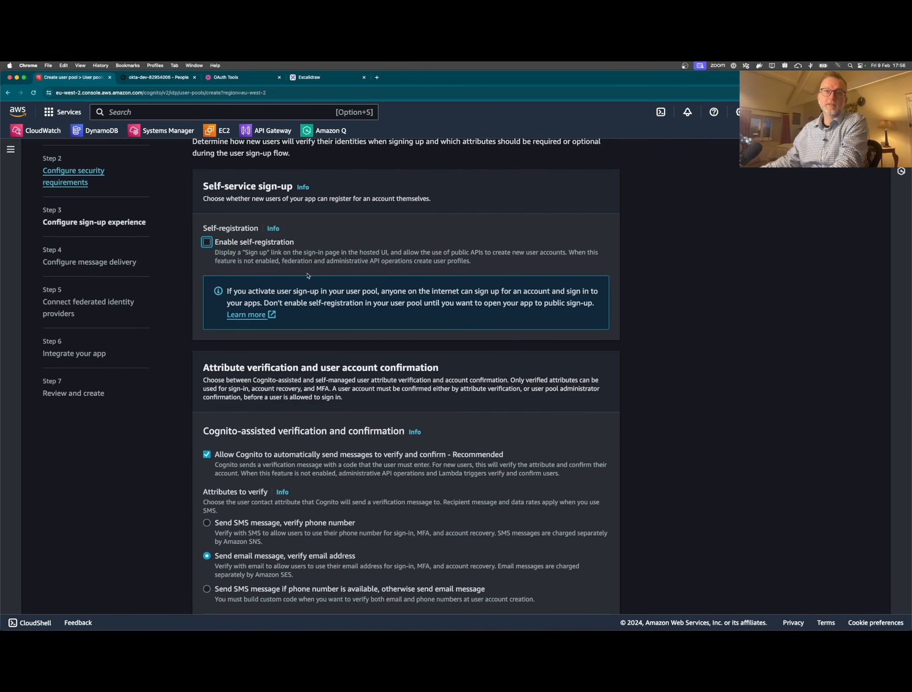
scroll(364, 321, "down", 7)
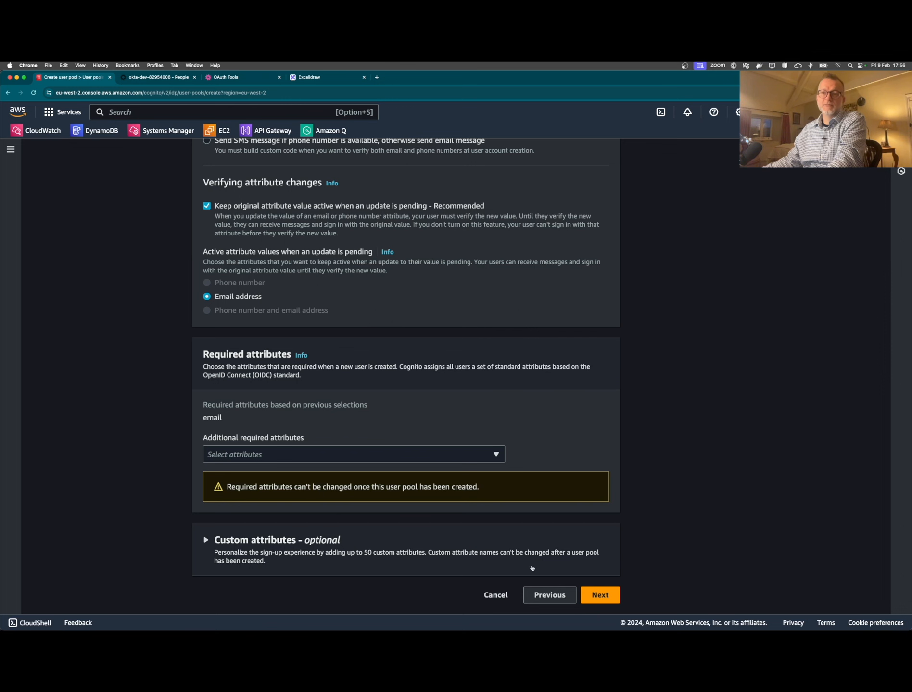
left_click(595, 593)
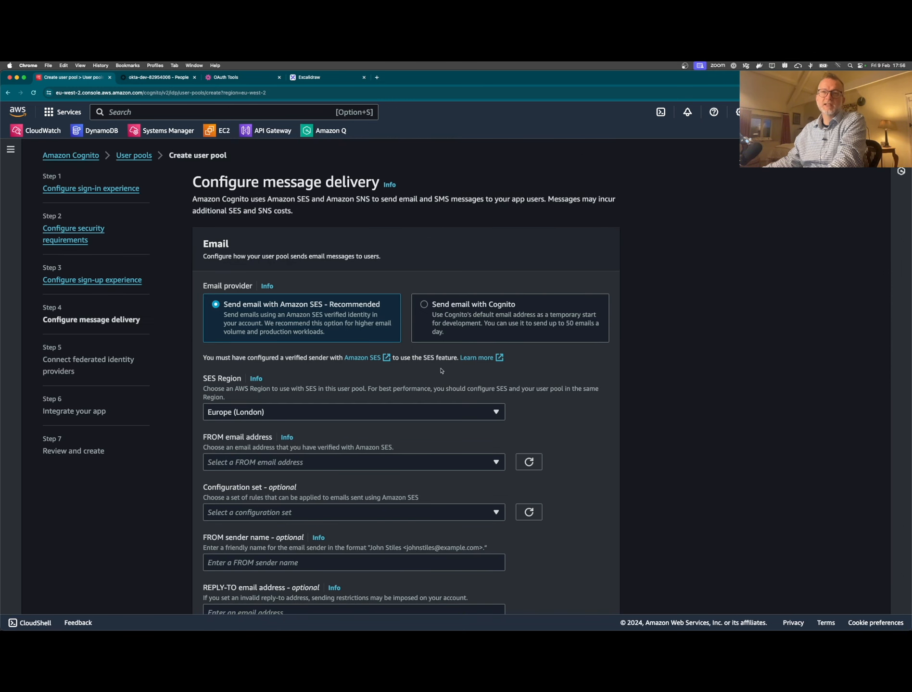
left_click(471, 317)
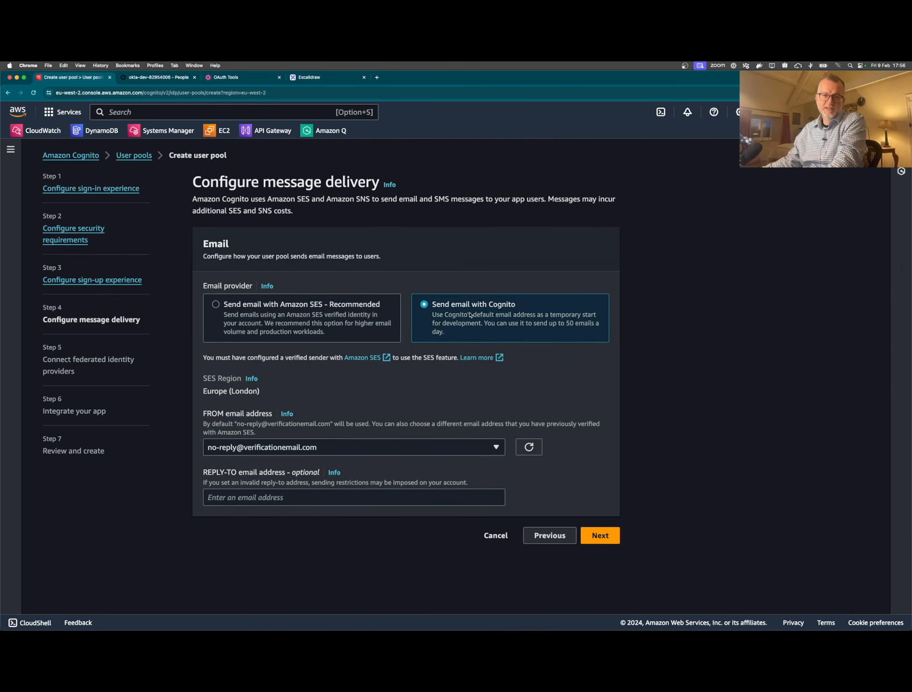
- Skip the OIDC identity provider setup for now and reach app integration
left_click(609, 541)
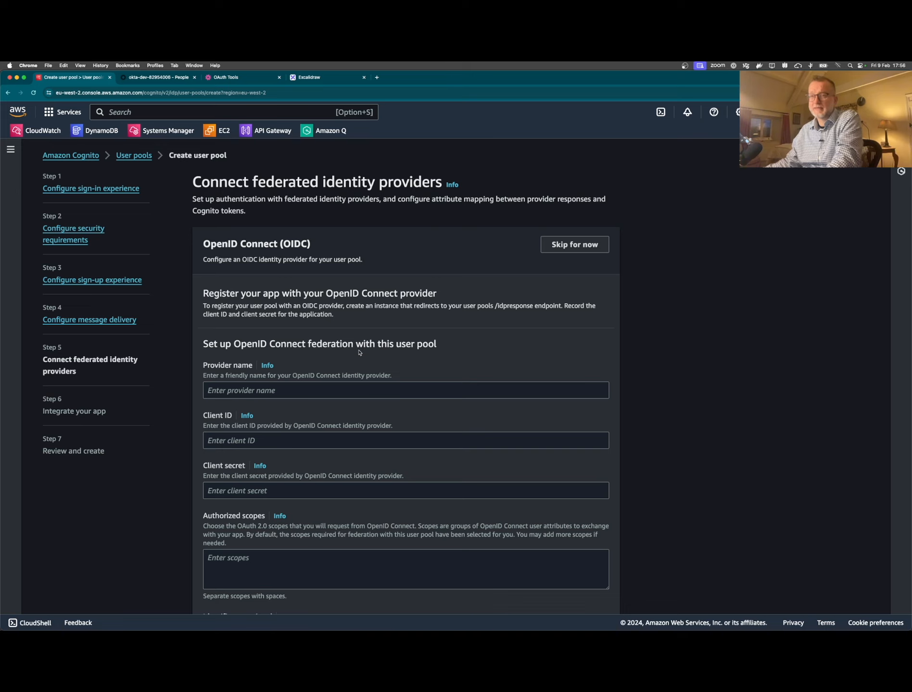
left_click(569, 248)
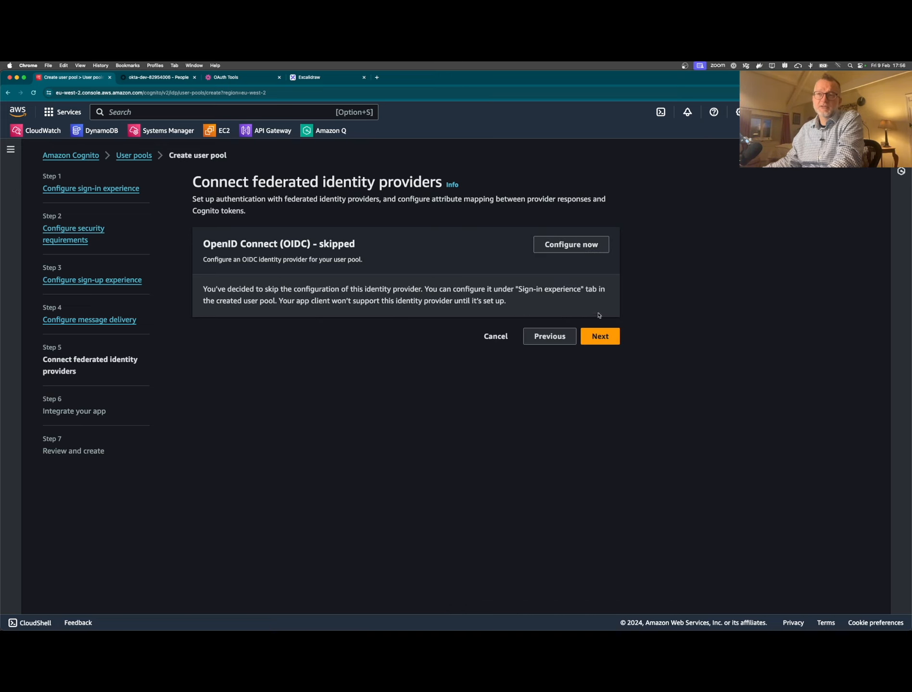
left_click(601, 335)
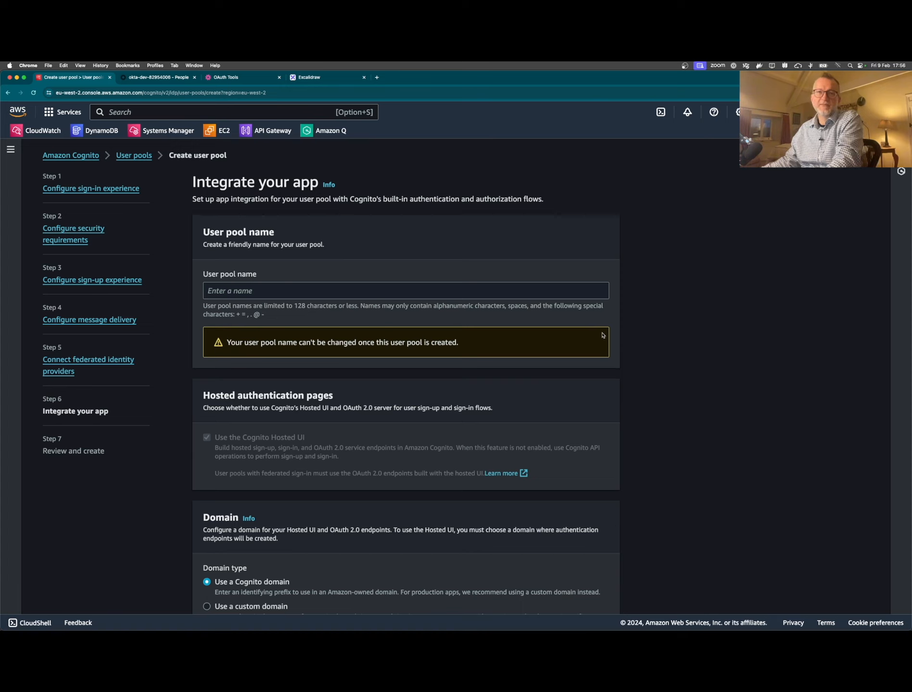
- Name the user pool hendrytest and reuse hendrytest as the Cognito domain prefix
left_click(288, 292)
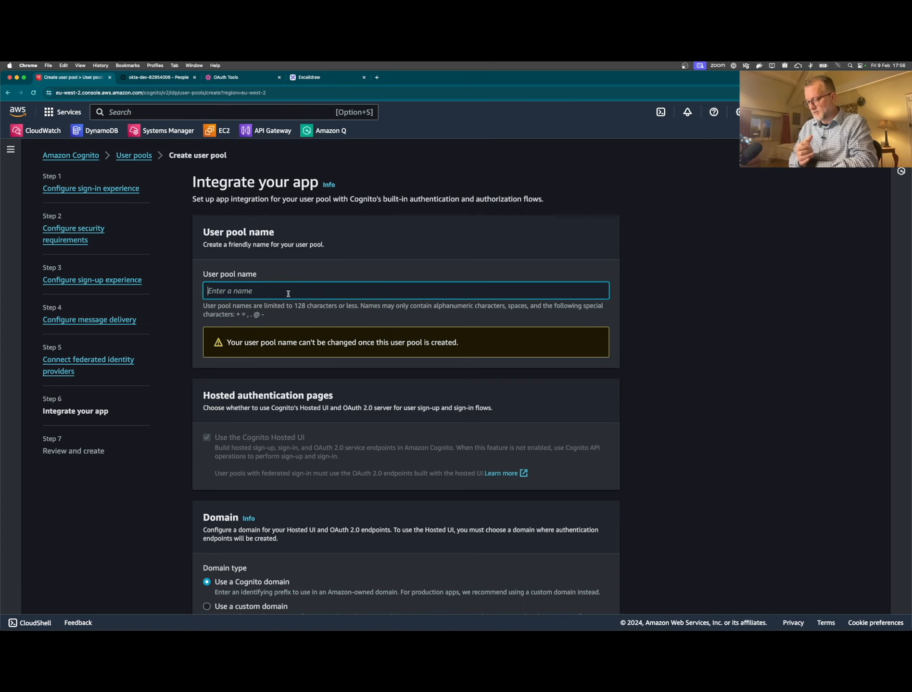
type("hendrytest")
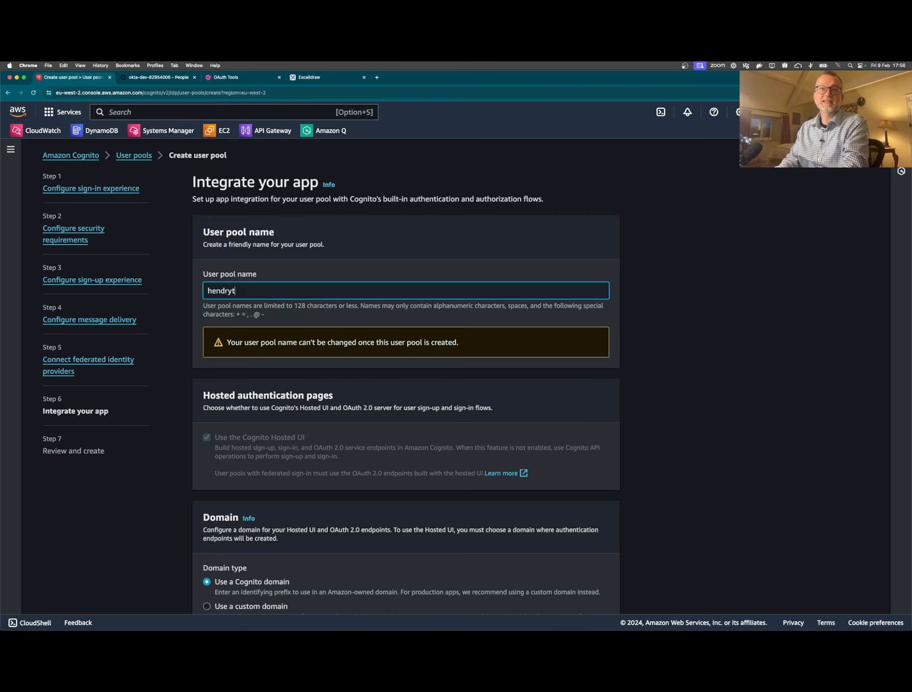
double_click(290, 290)
key("super+c")
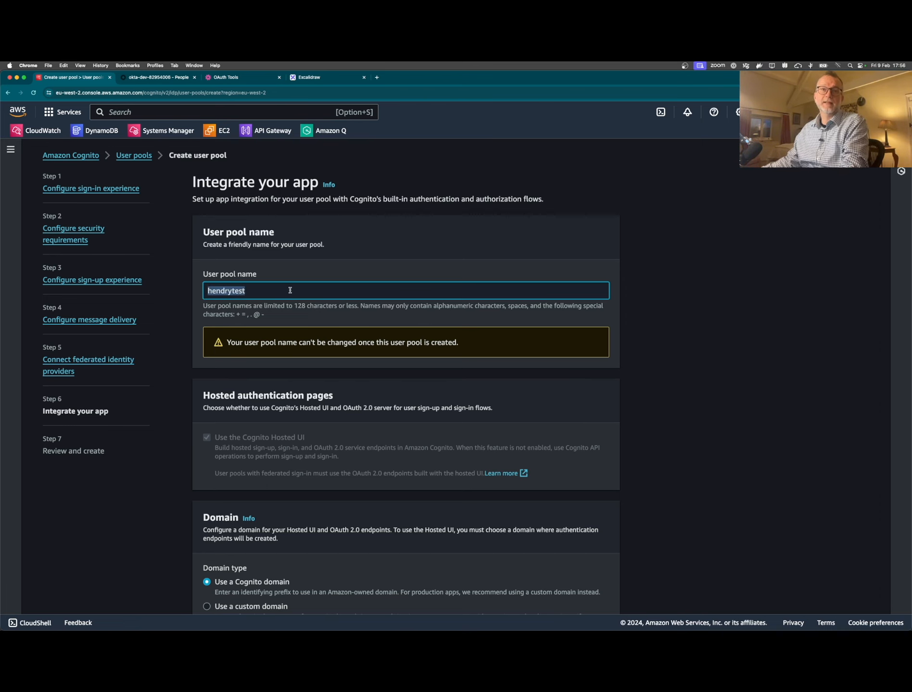
scroll(290, 291, "down", 5)
left_click(289, 472)
key("super+v")
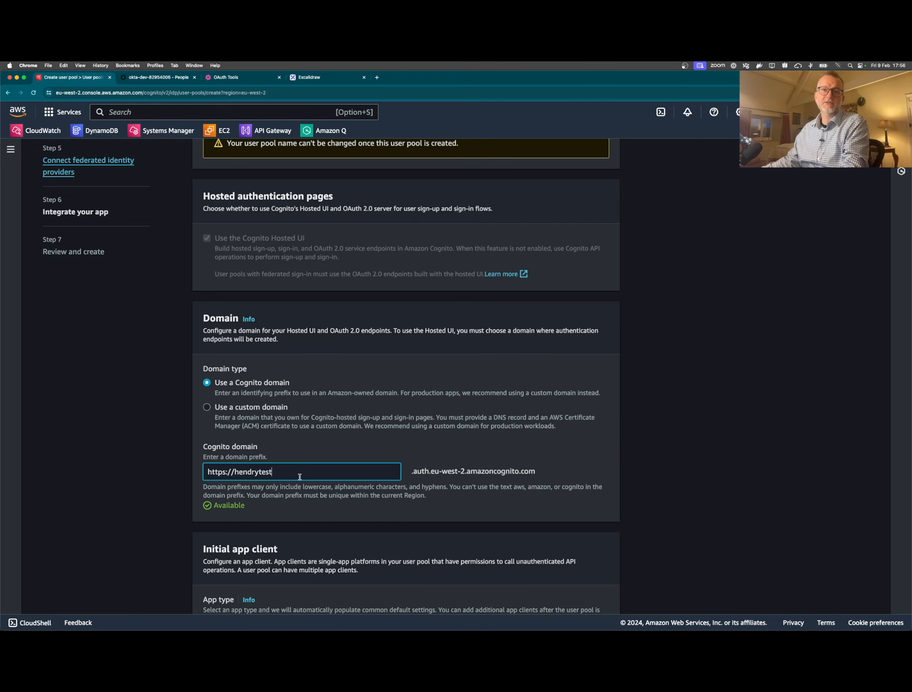
- Make the initial app client confidential and name it oauthtools
scroll(300, 477, "down", 5)
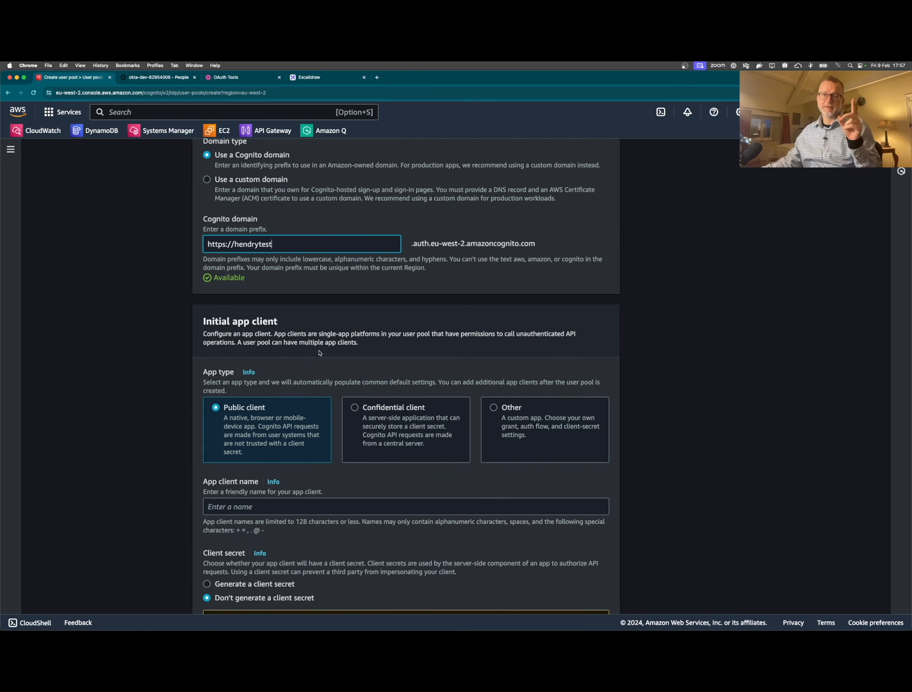
scroll(319, 353, "down", 7)
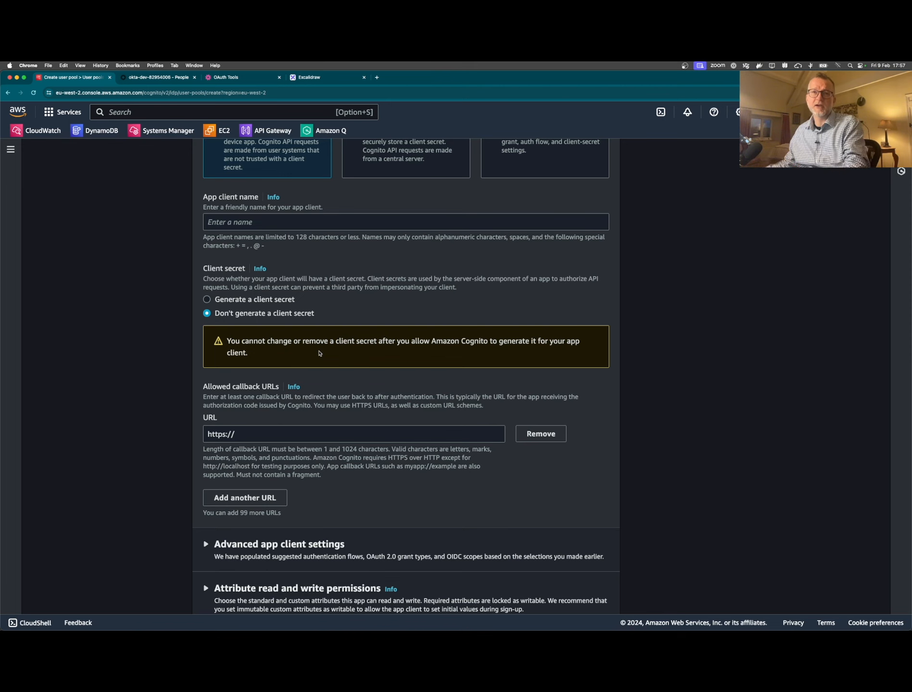
scroll(357, 365, "down", 3)
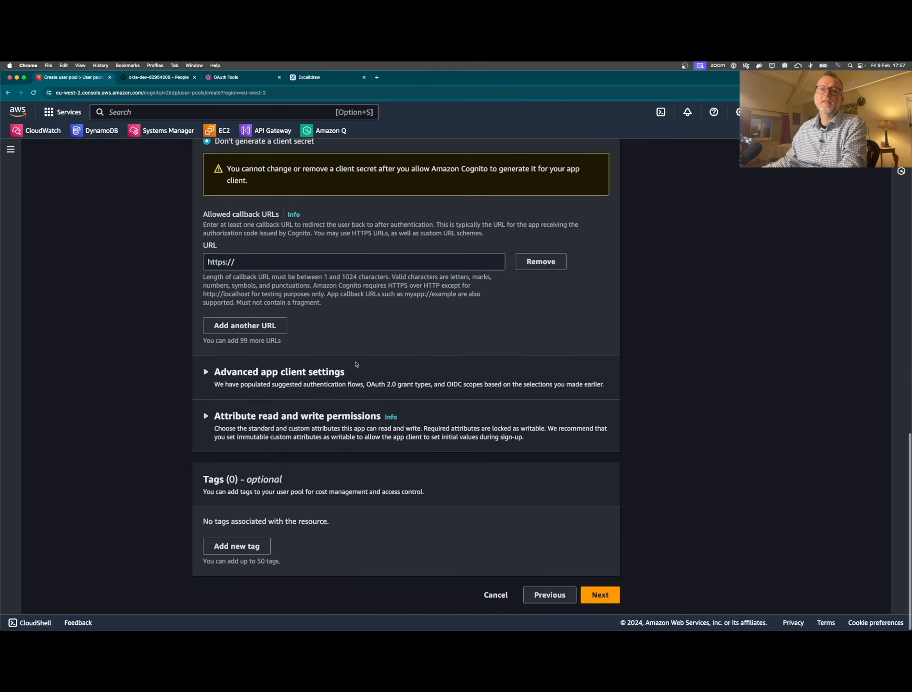
left_click(590, 594)
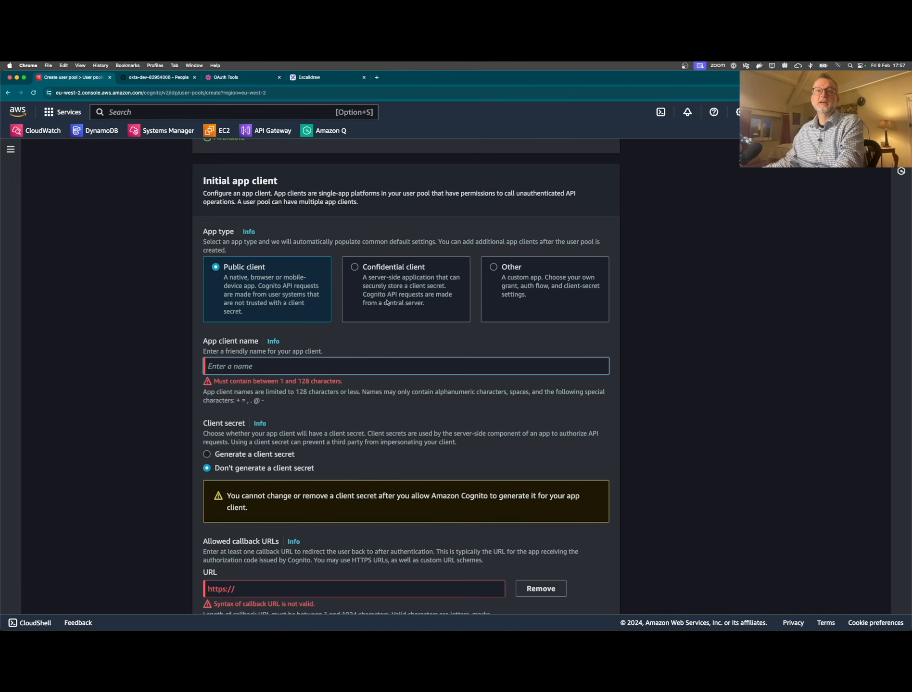
scroll(389, 299, "up", 3)
left_click(382, 429)
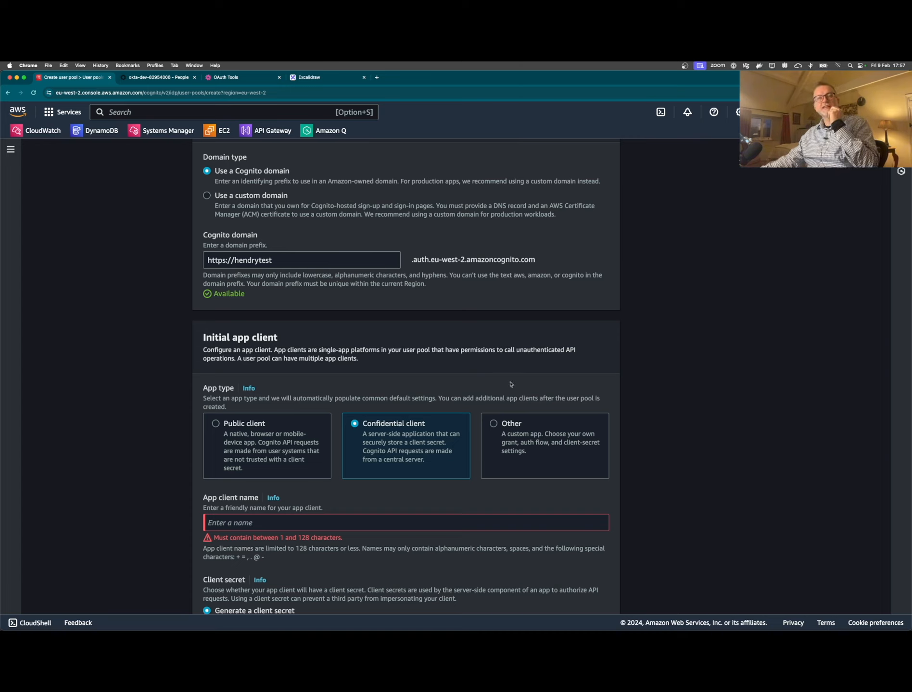
left_click(292, 527)
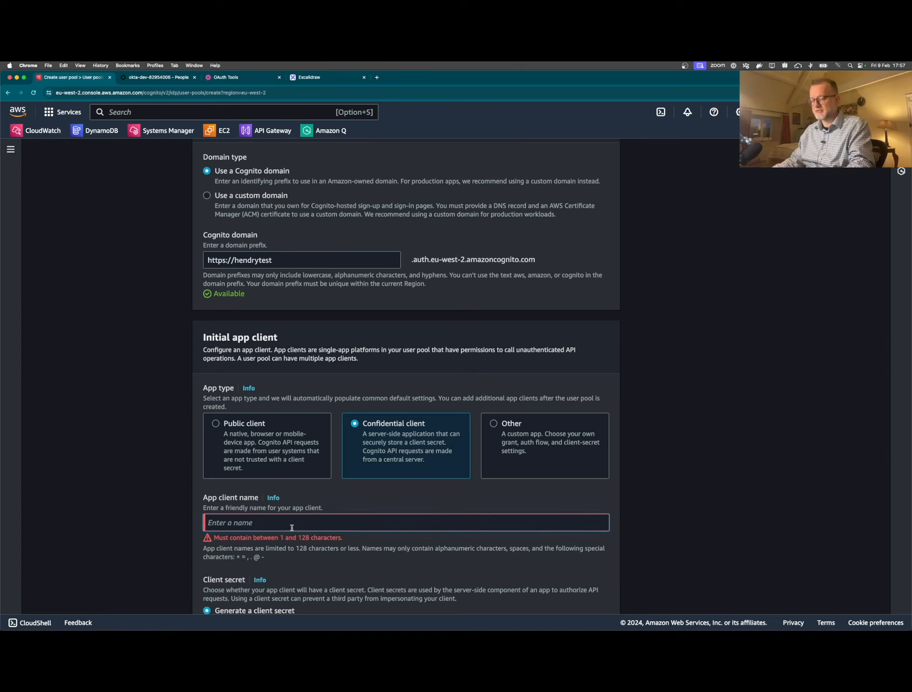
type("oauthtools")
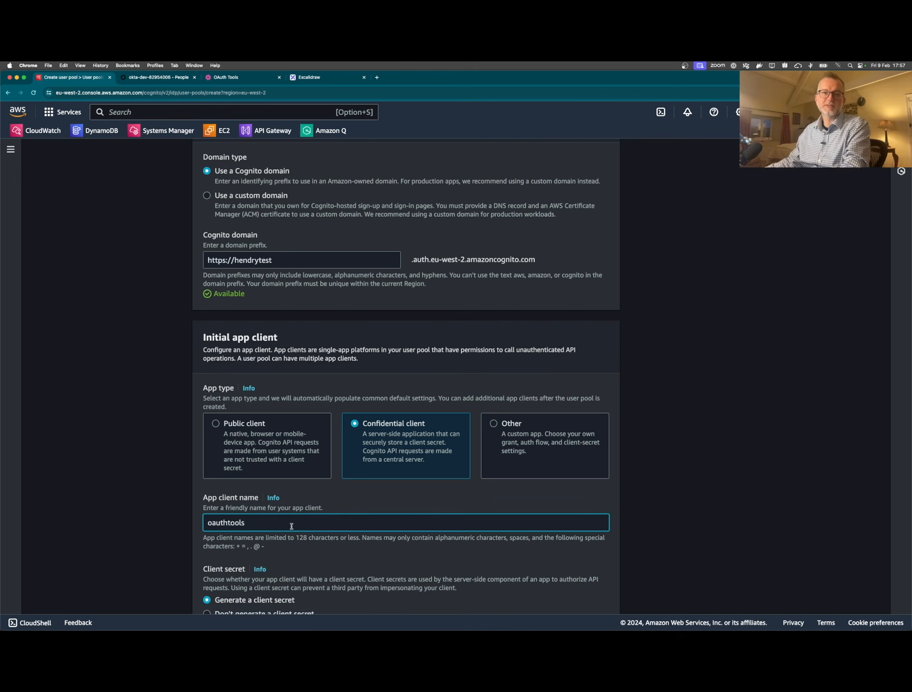
- Set the allowed callback URL to oauth.tools/callback/code and continue to review
scroll(315, 499, "down", 9)
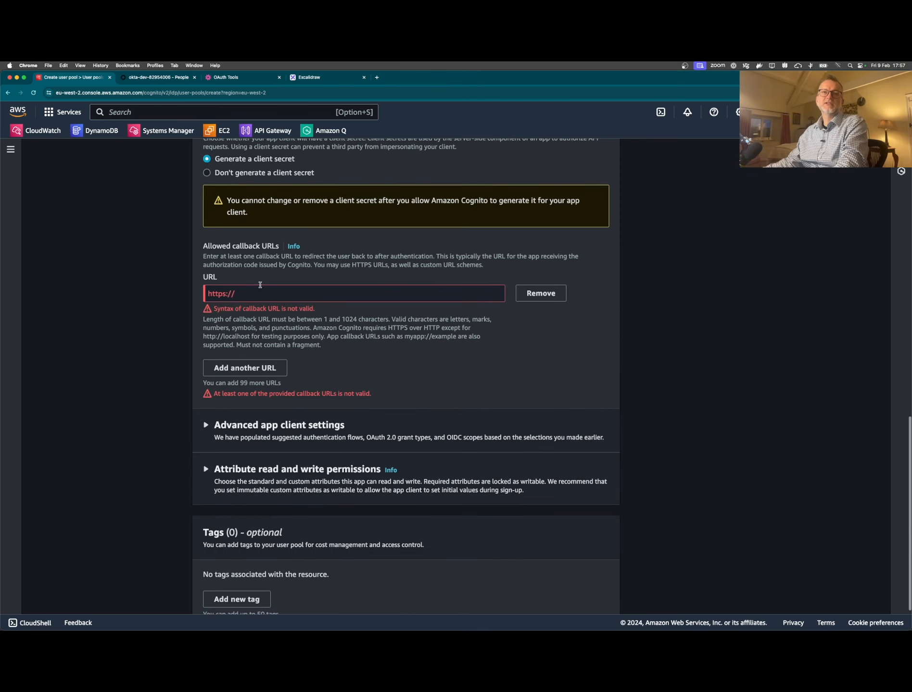
left_click(276, 294)
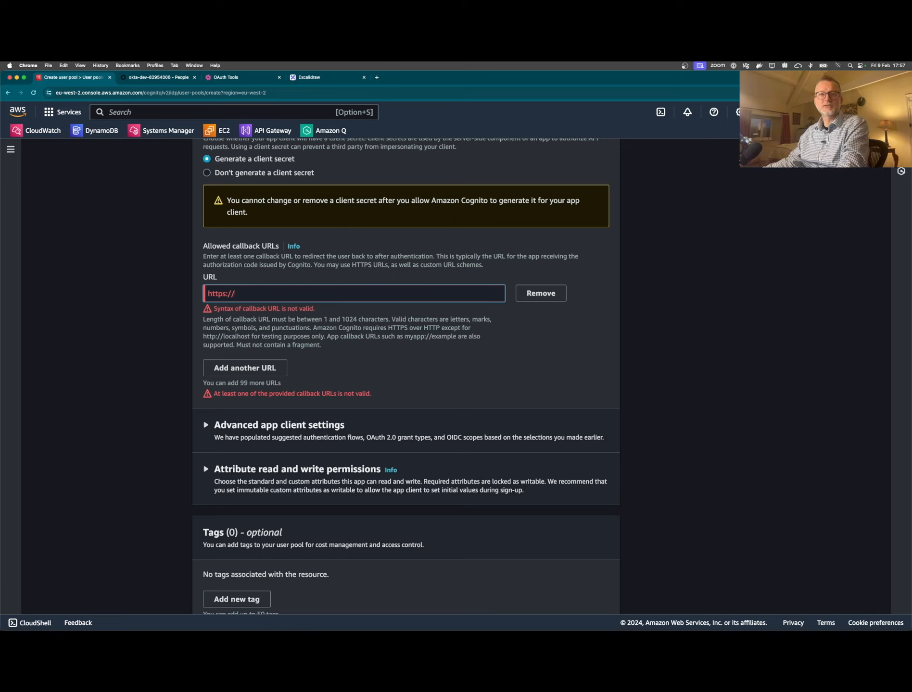
type("oa")
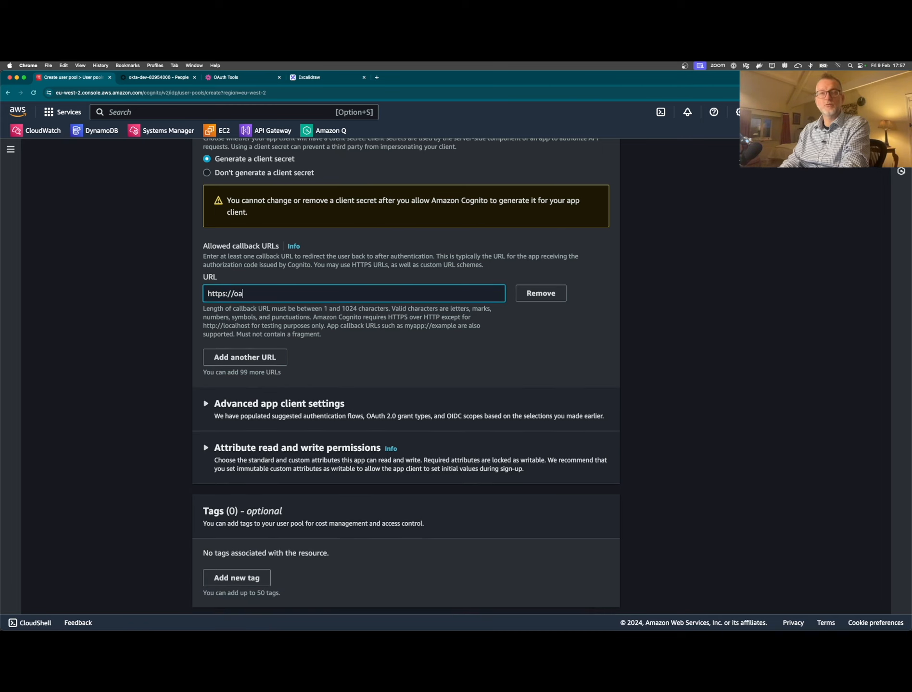
type("uth.too")
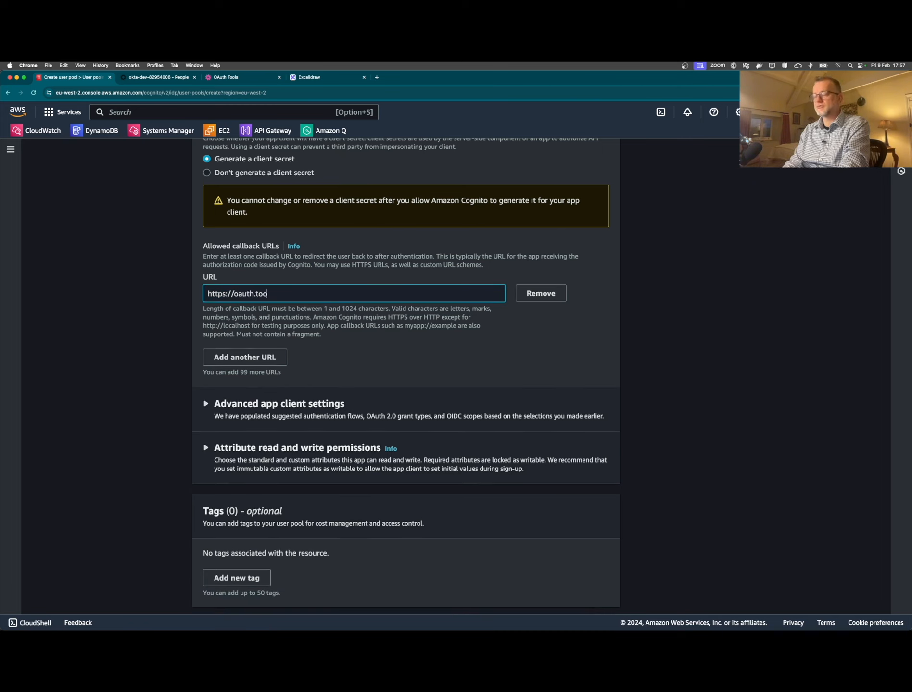
type("ls/callback")
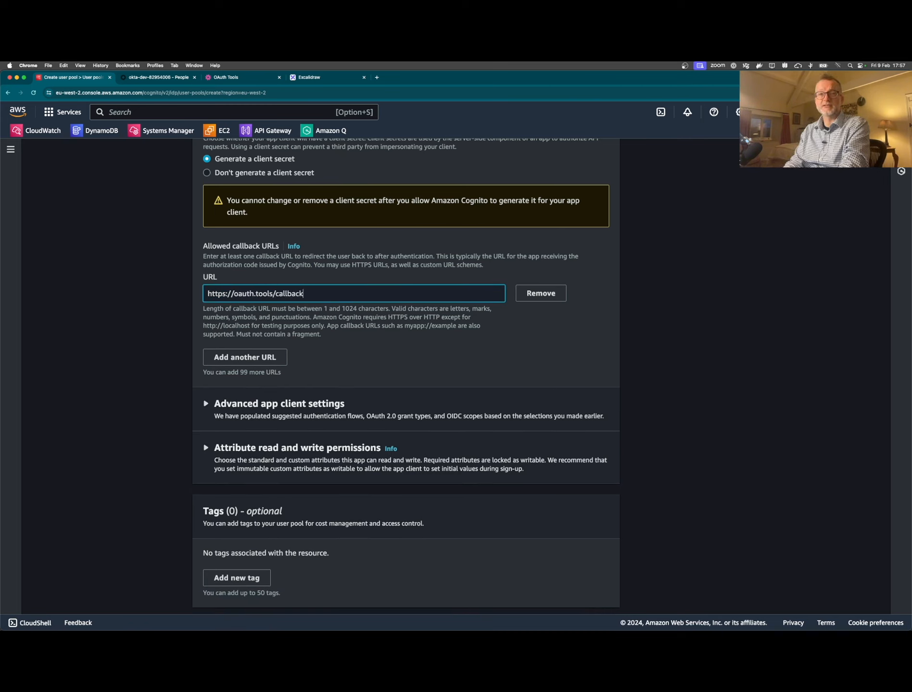
type("/code")
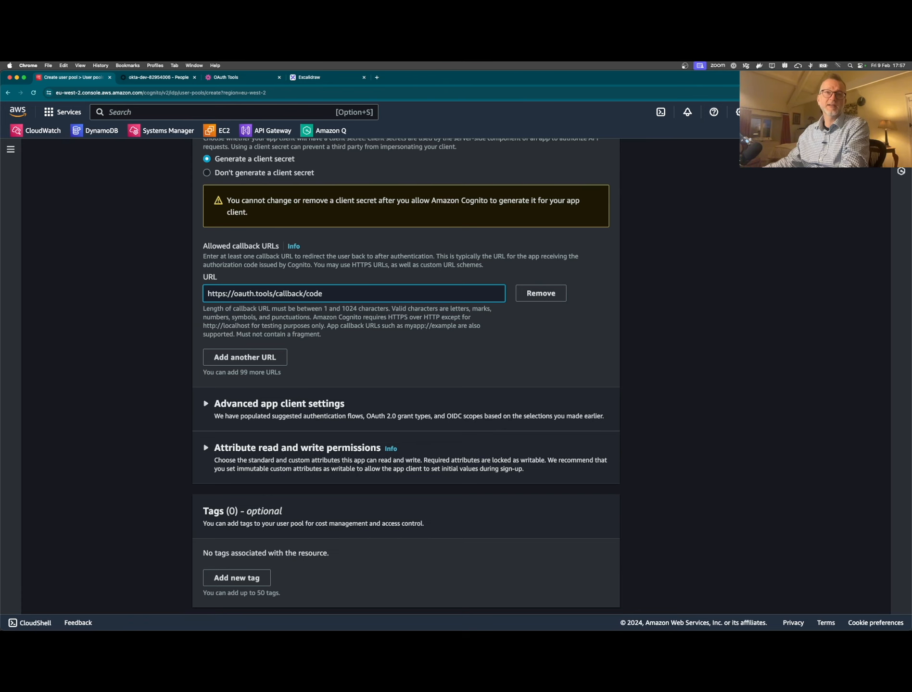
scroll(317, 375, "down", 2)
left_click(601, 612)
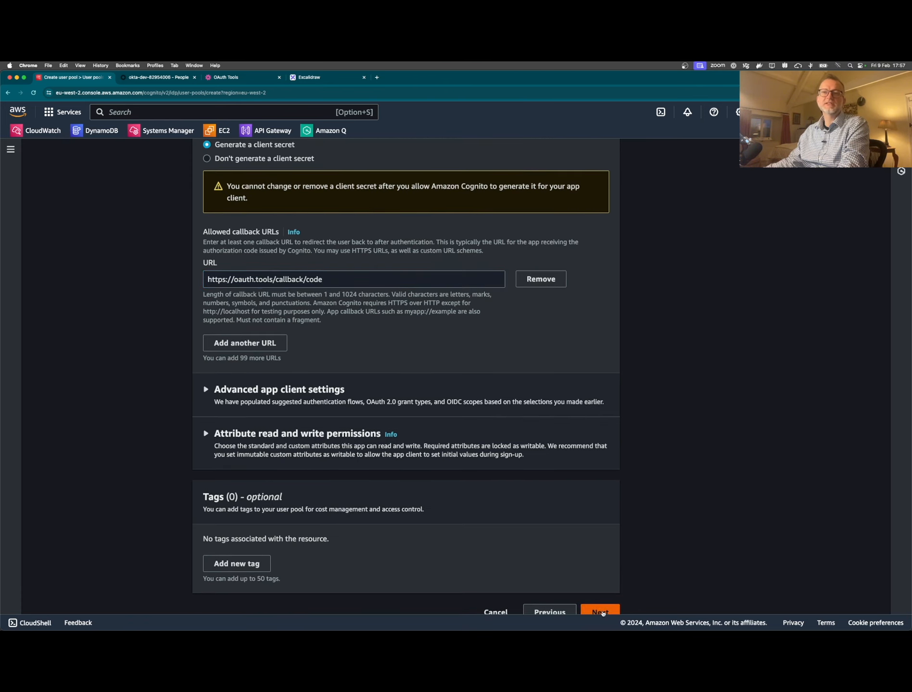
- Create the hendrytest user pool and open it
scroll(498, 427, "down", 8)
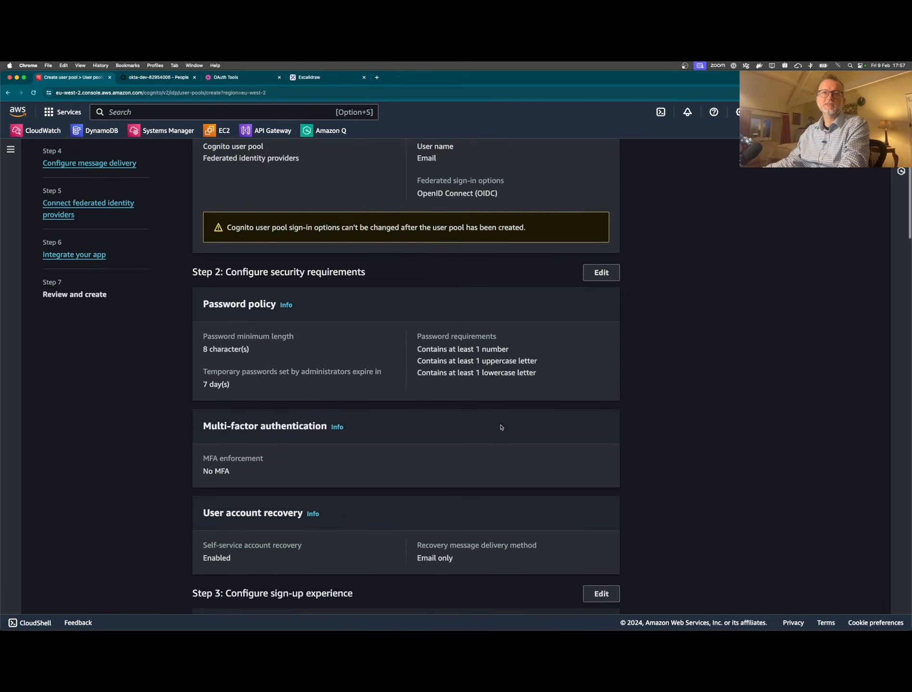
scroll(564, 476, "down", 20)
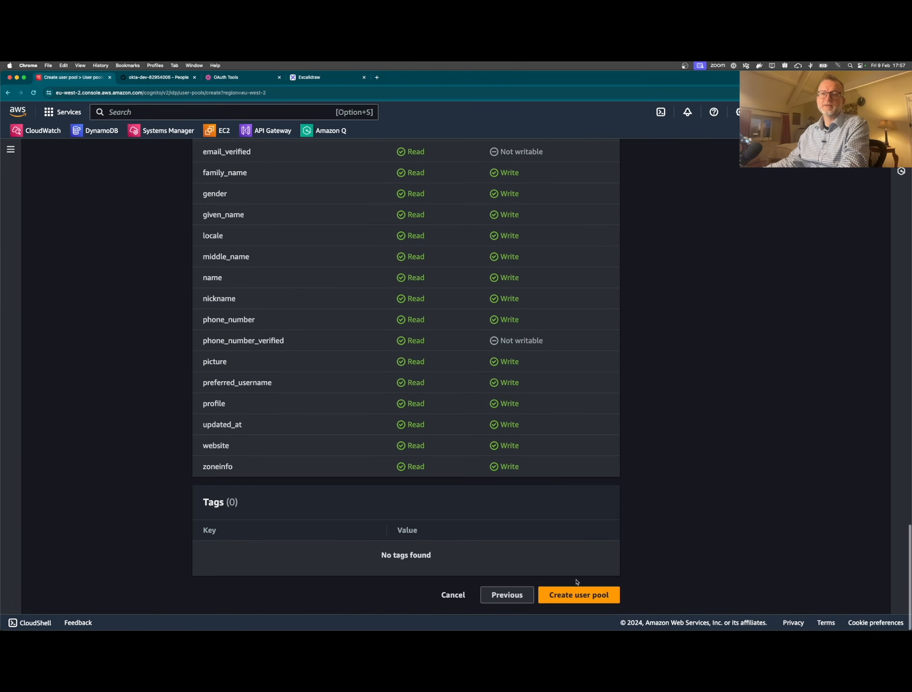
left_click(578, 594)
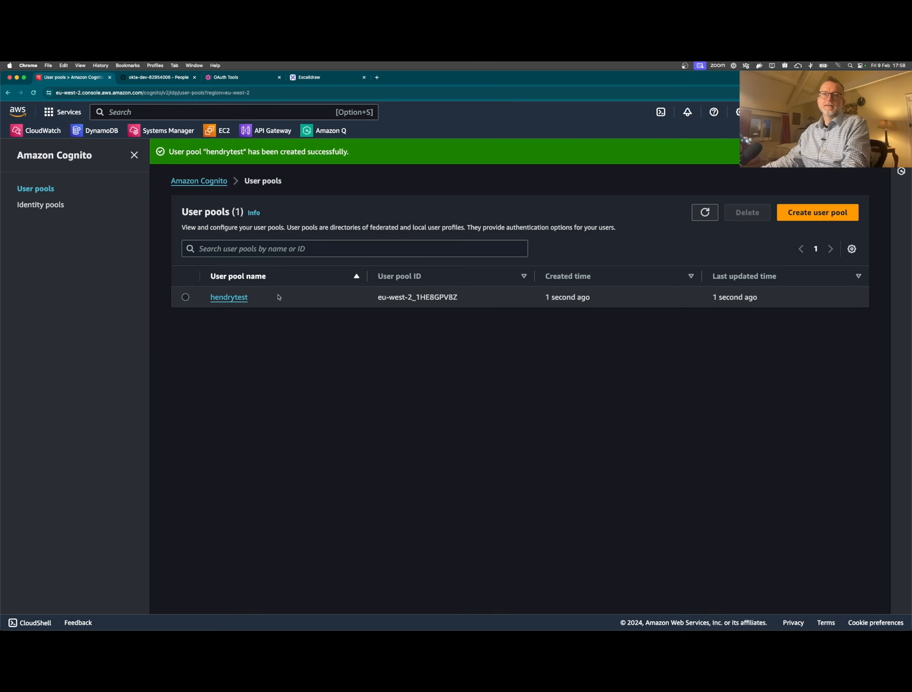
left_click(222, 297)
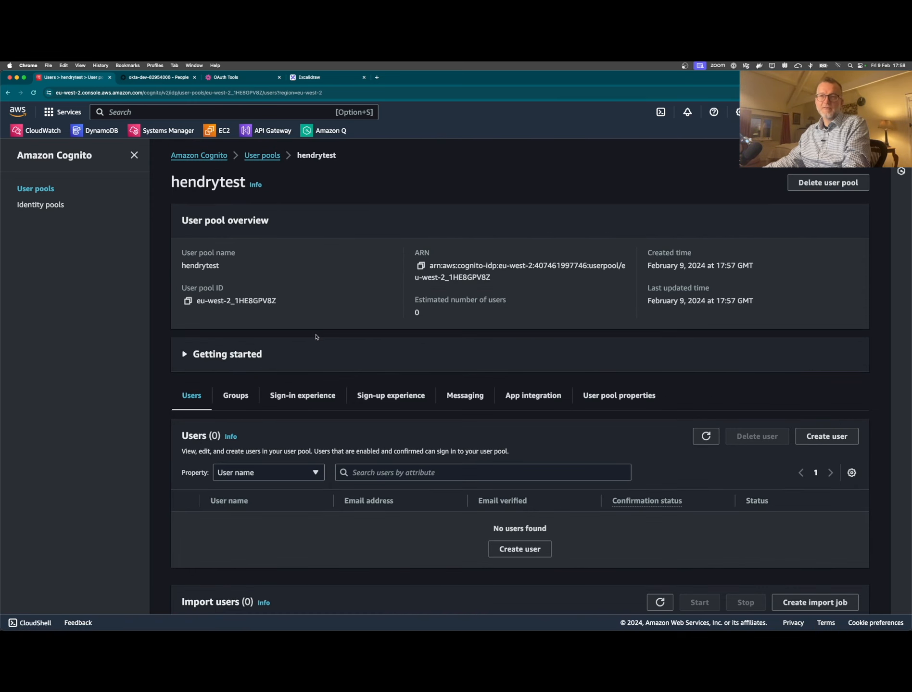
- Review the pool's App integration and Sign-in experience settings
scroll(435, 411, "down", 3)
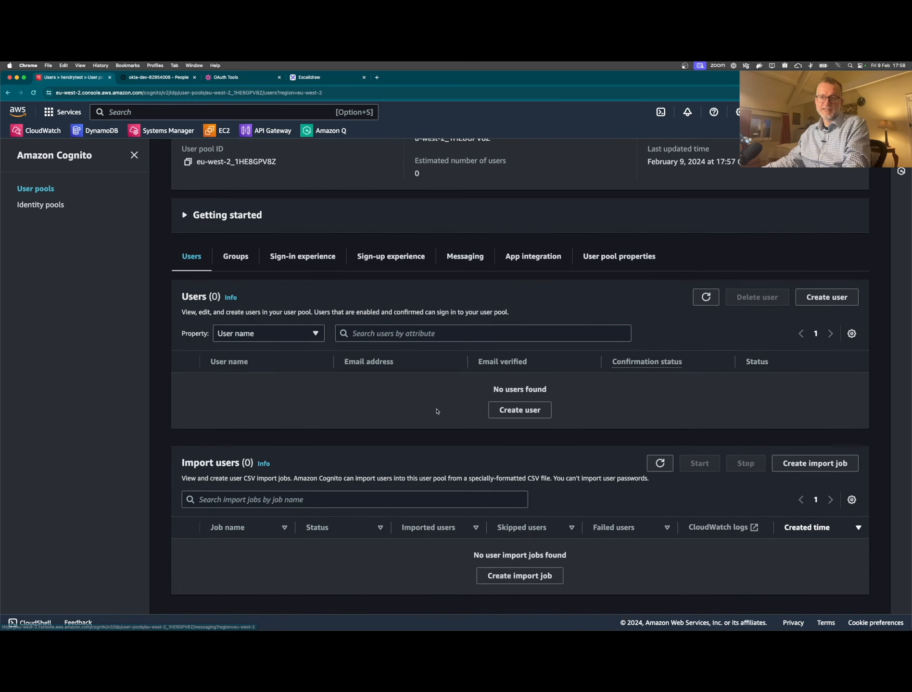
left_click(532, 257)
scroll(411, 382, "down", 10)
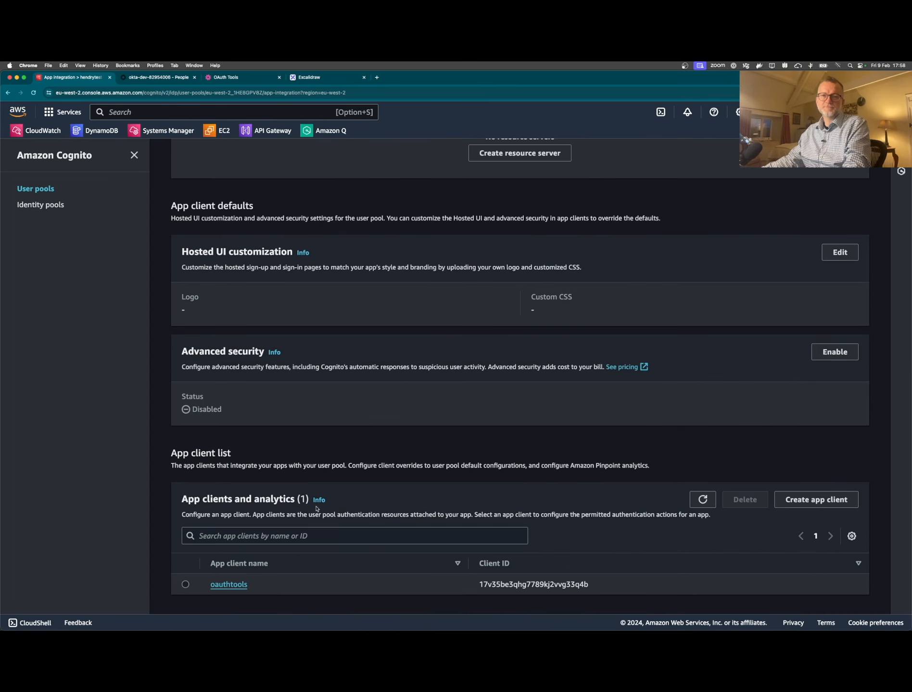
scroll(239, 543, "up", 10)
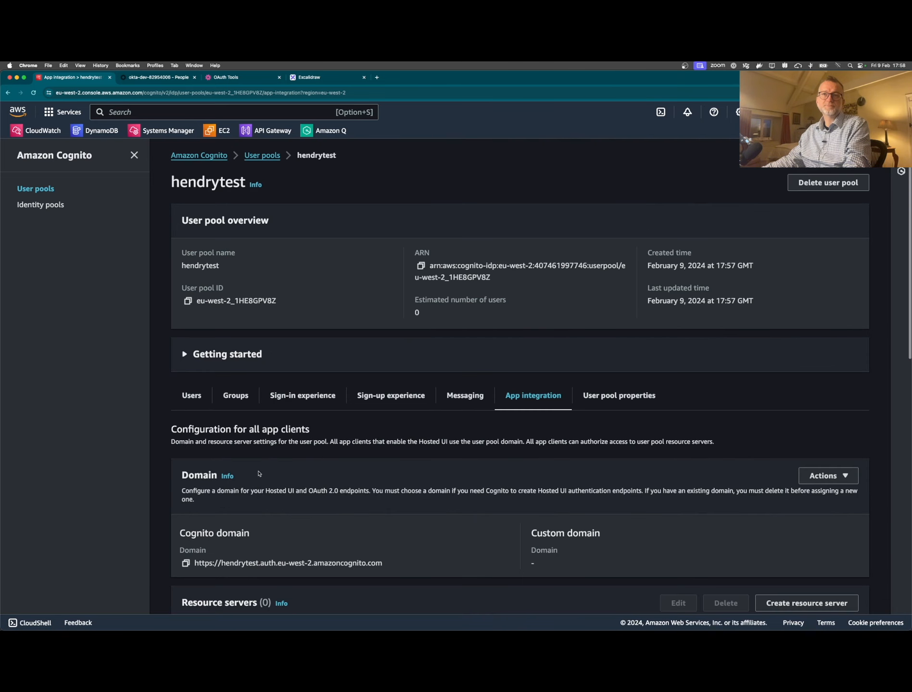
left_click(300, 397)
scroll(313, 390, "down", 4)
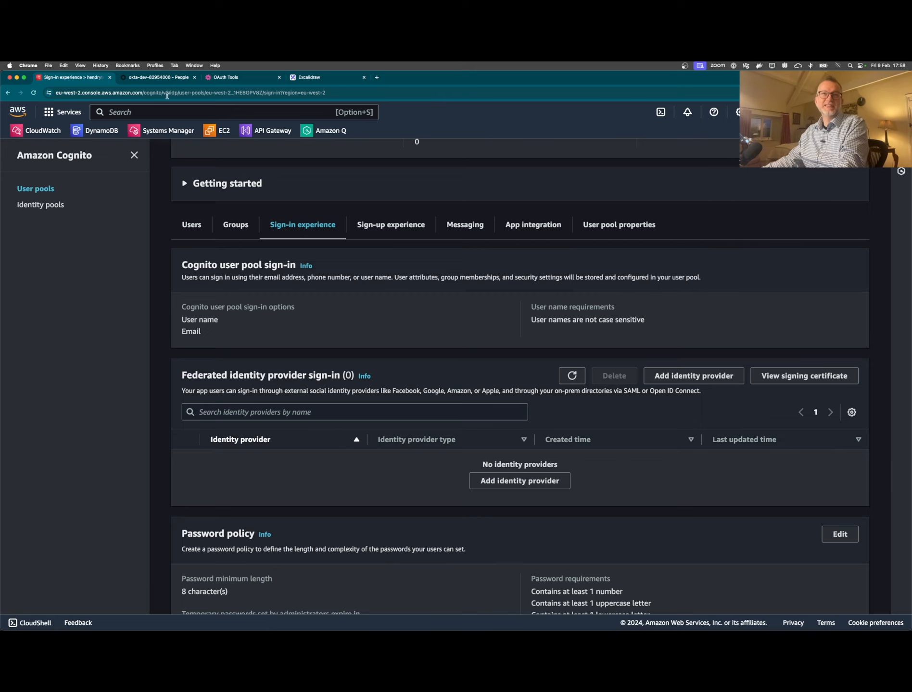
- Switch to the Okta admin console and stay signed in
left_click(151, 79)
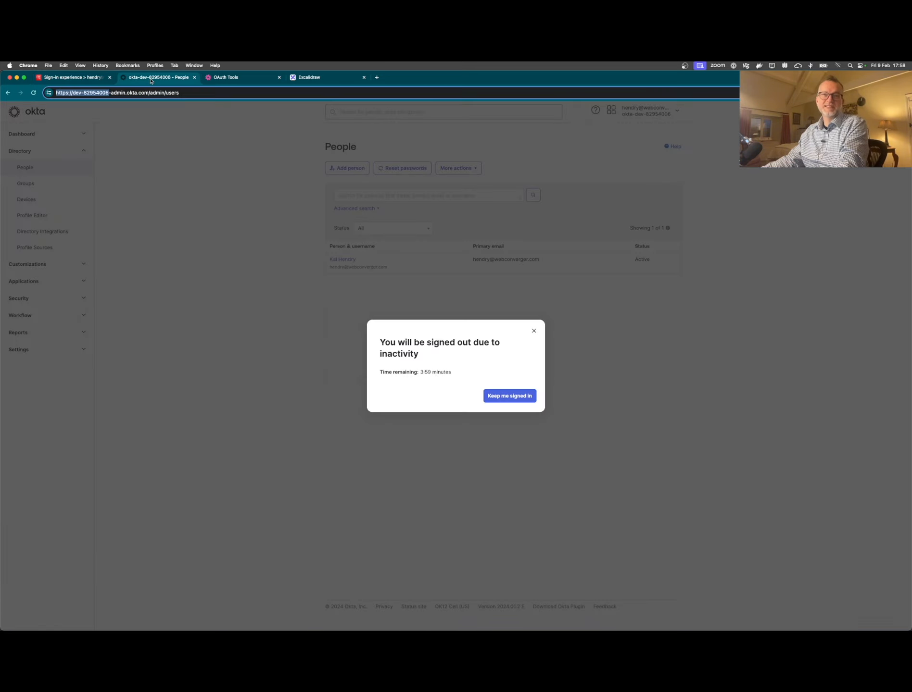
left_click(502, 396)
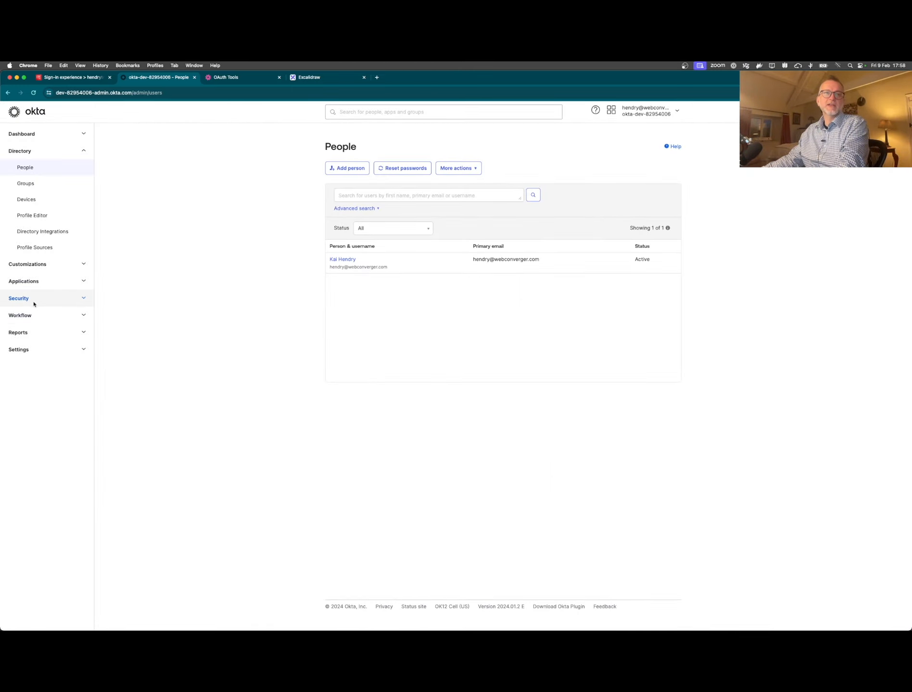
left_click(35, 284)
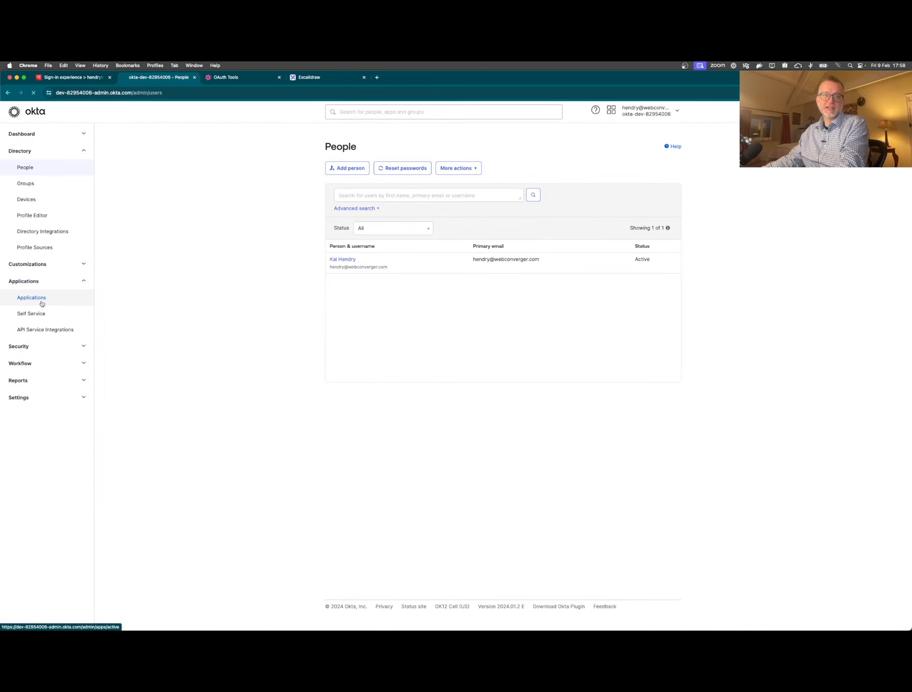
- Create a new Okta app integration of type OIDC - OpenID Connect Web Application
left_click(41, 300)
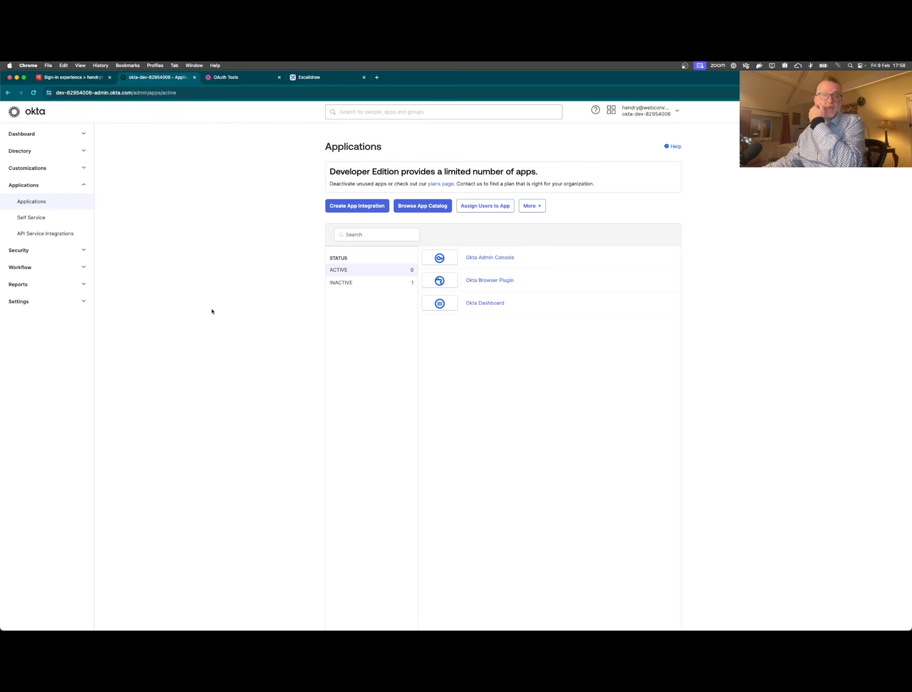
left_click(360, 206)
left_click(428, 304)
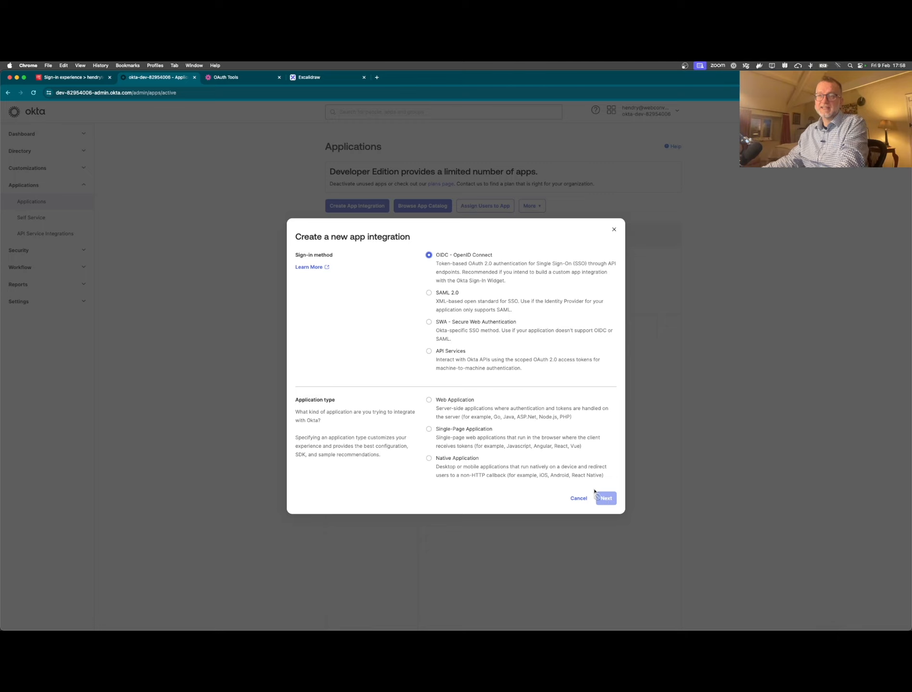
left_click(460, 401)
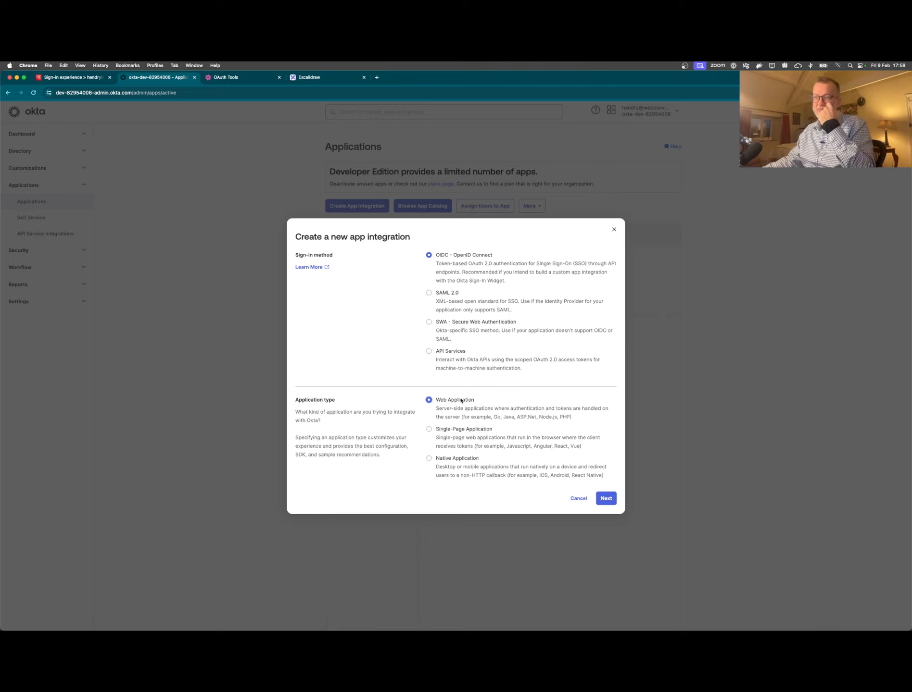
left_click(606, 499)
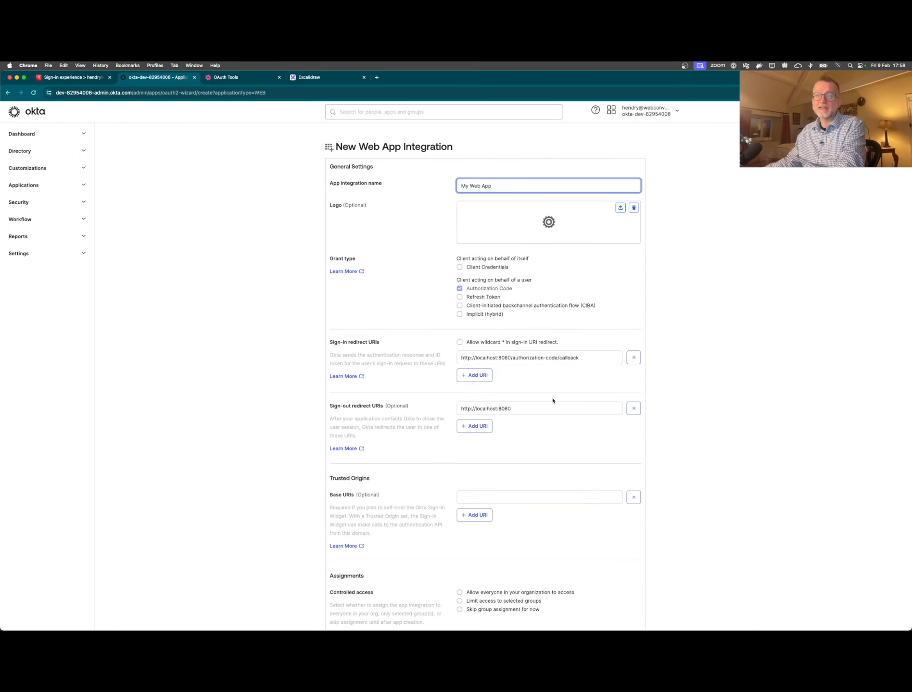
- Rename the app to Cognito and enable the Client Credentials grant type
triple_click(483, 186)
type("Cog")
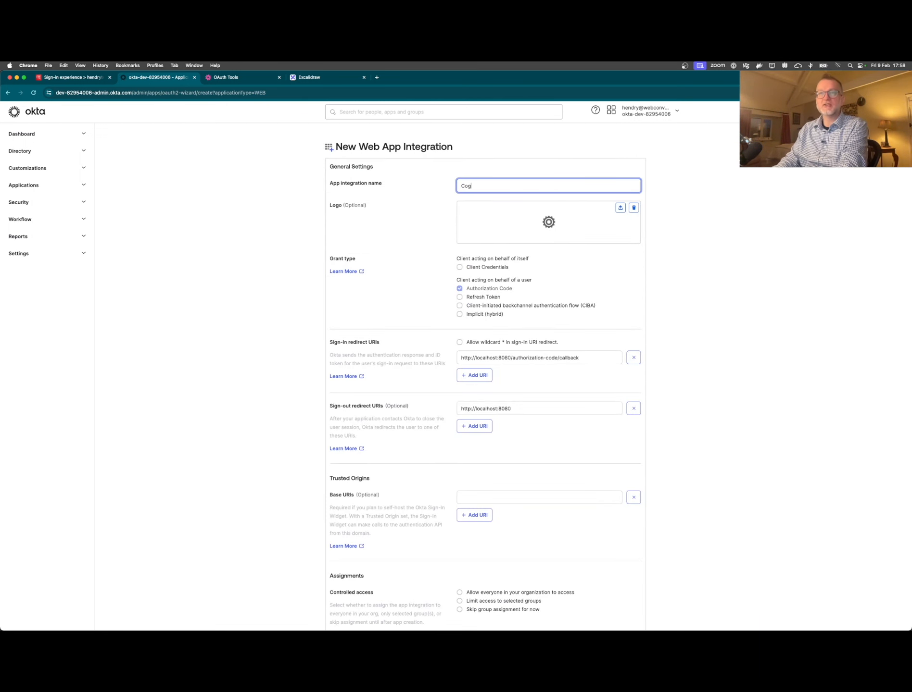
type("nito")
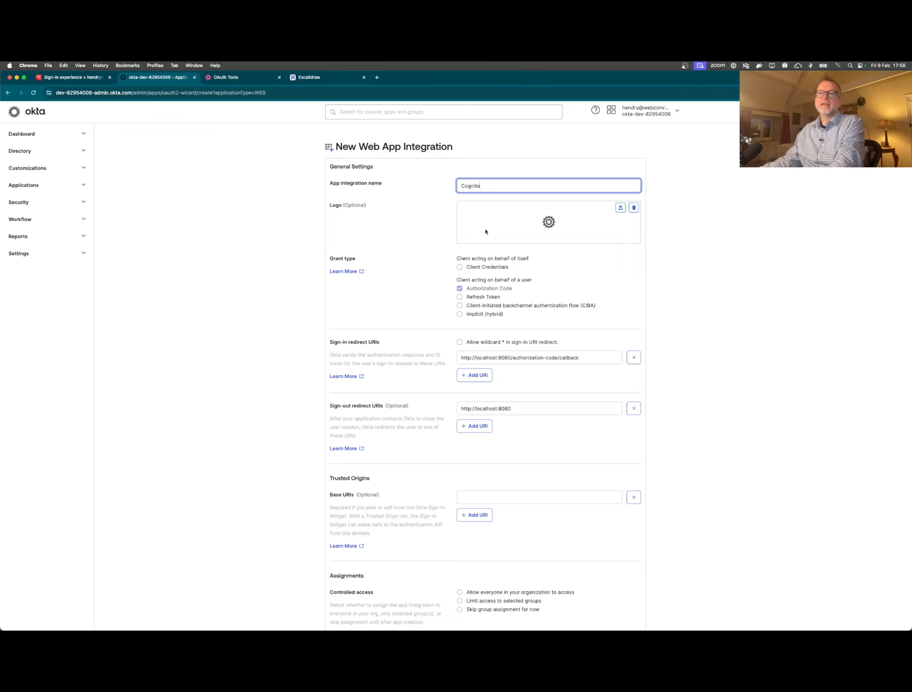
left_click(460, 267)
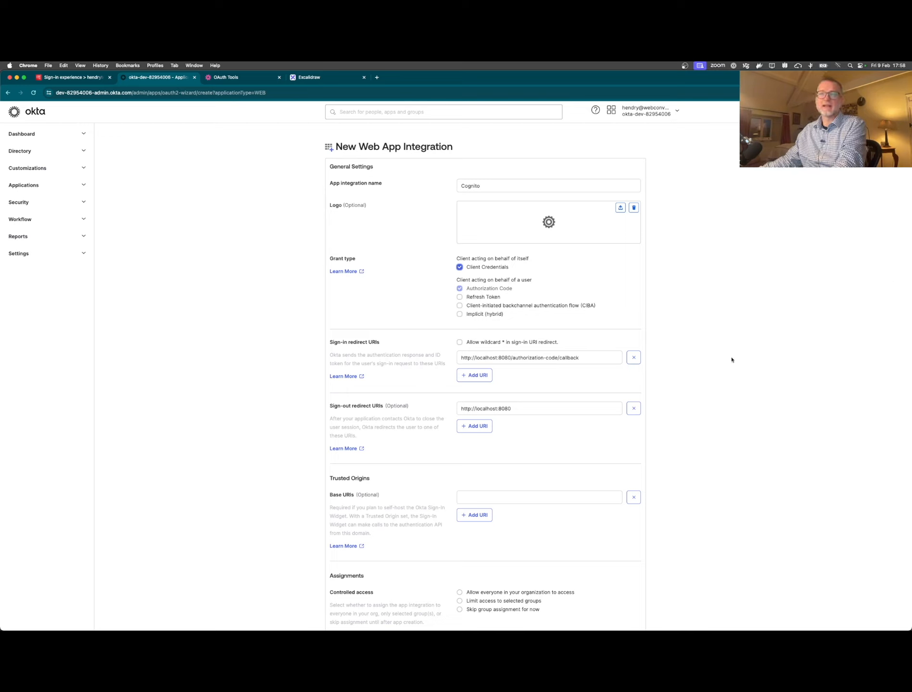
- Use the Cognito idpresponse URL as sign-in redirect URI, skip group assignment, and save
triple_click(478, 358)
type("https://hendrytest.auth.eu-west-1.amazoncognito.com/oauth2/idpresponse")
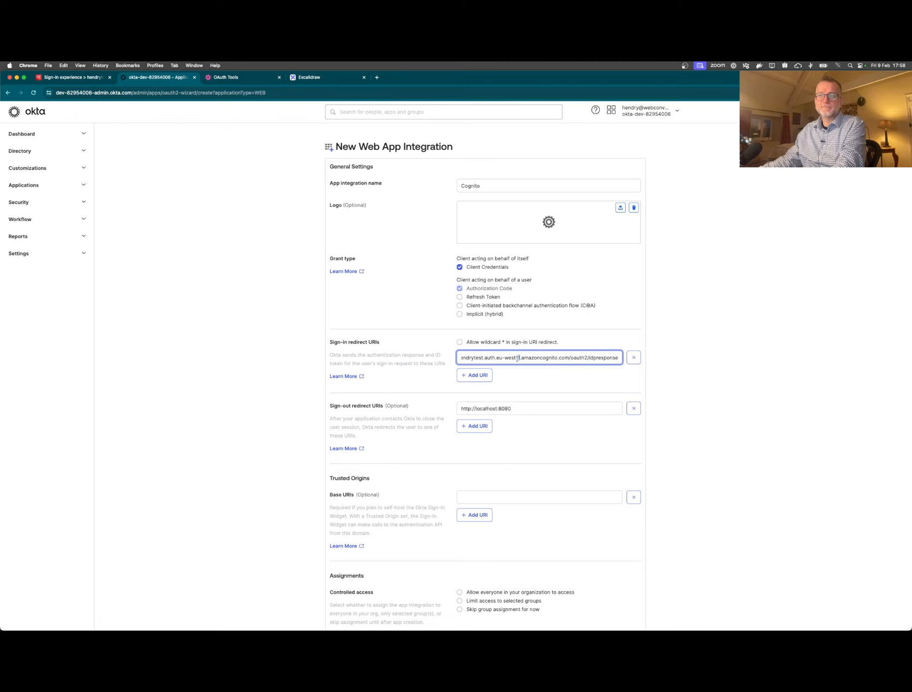
left_click_drag(516, 358, 452, 359)
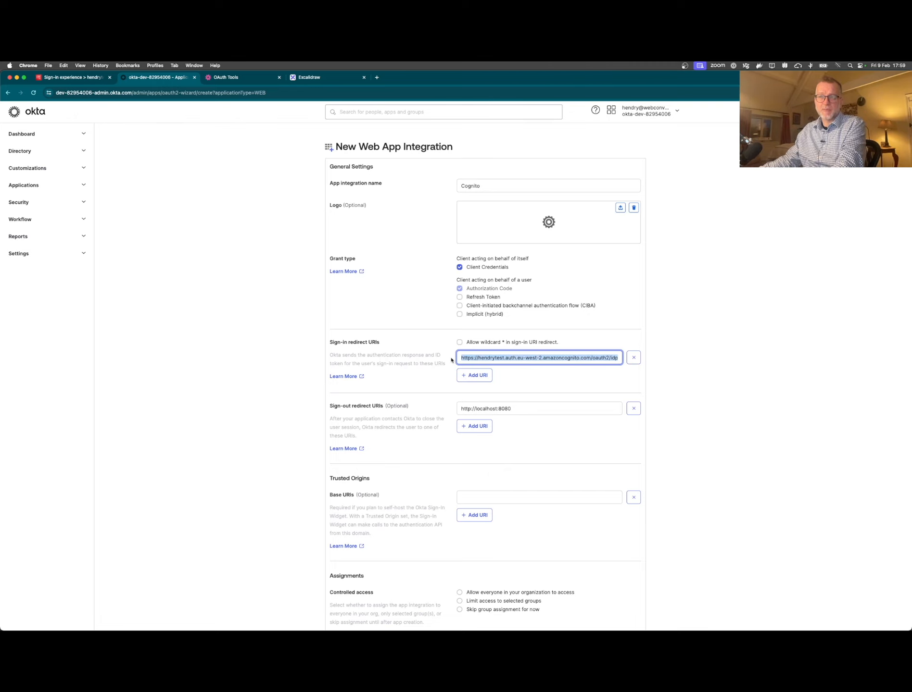
scroll(450, 363, "down", 3)
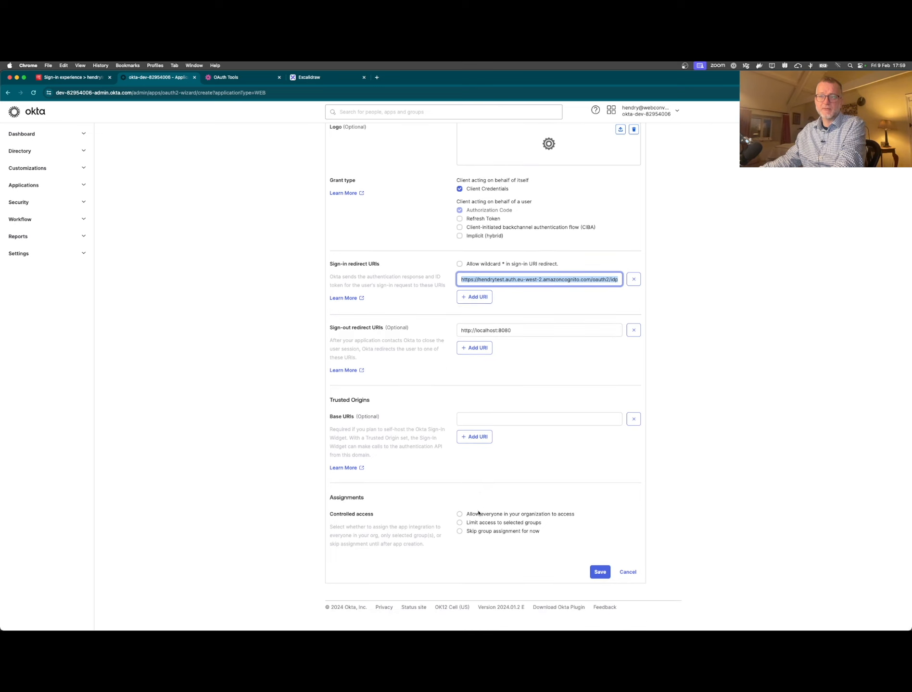
left_click(475, 531)
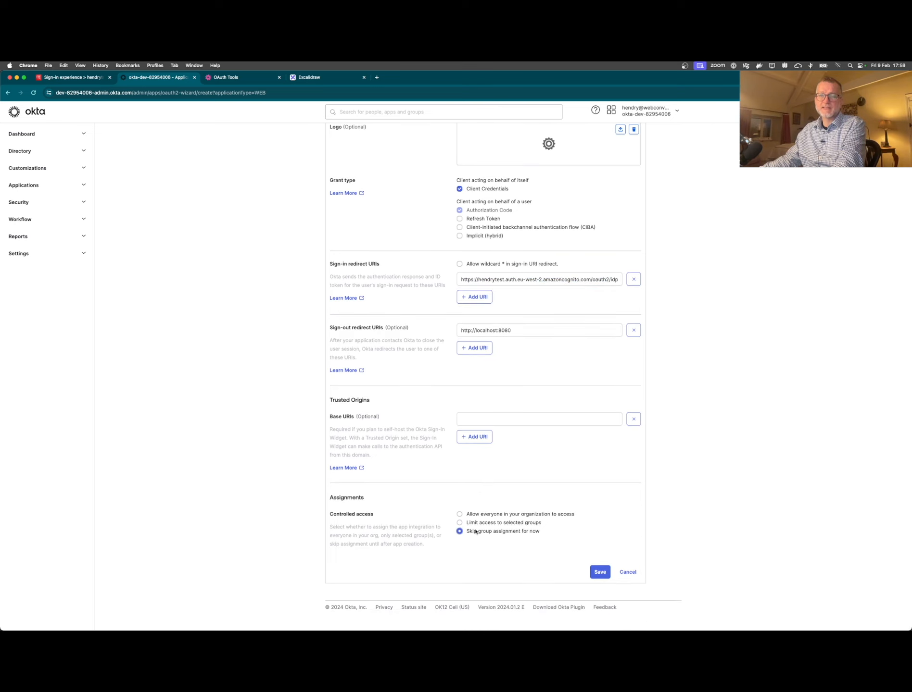
left_click(602, 573)
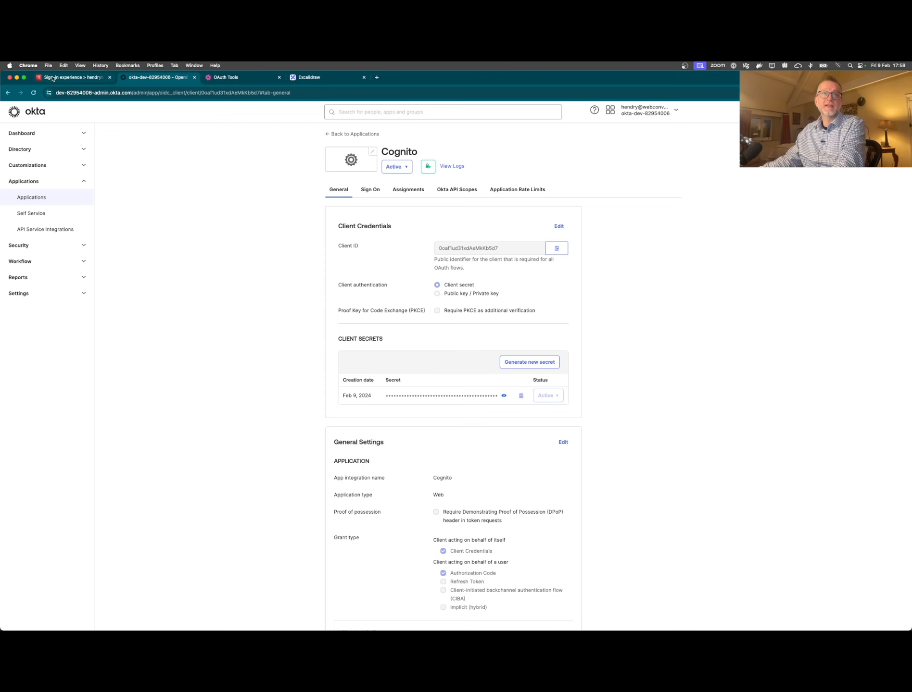
left_click(51, 77)
- Add an OpenID Connect identity provider named Okta
left_click(501, 482)
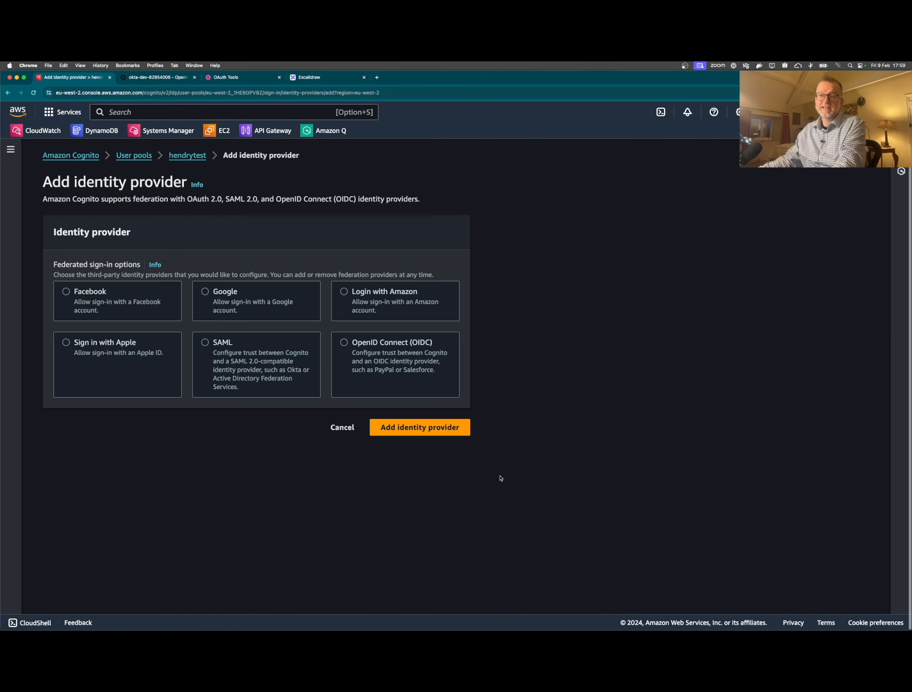
left_click(379, 351)
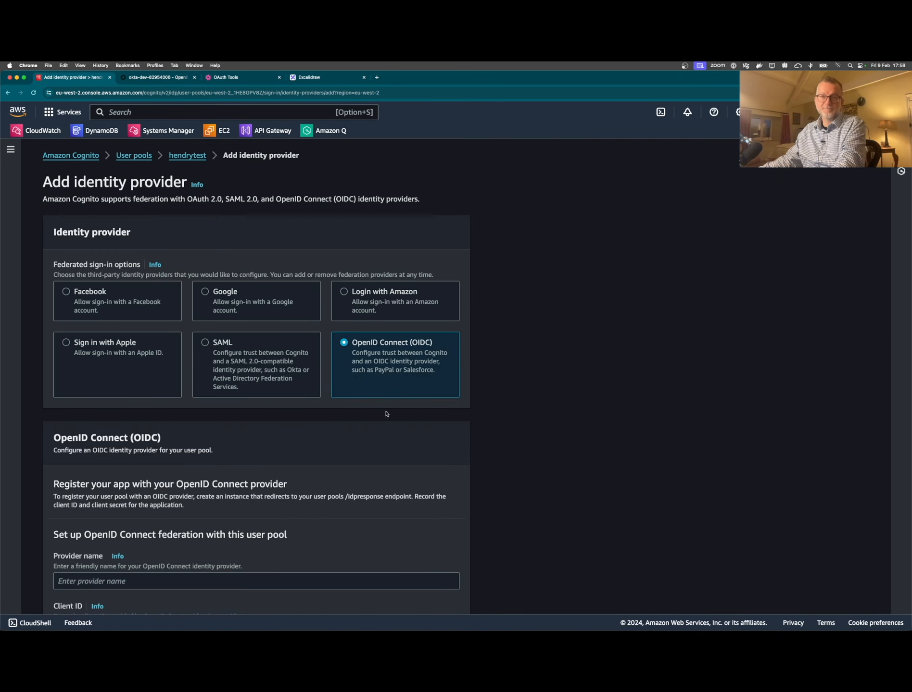
scroll(386, 414, "down", 5)
left_click(166, 326)
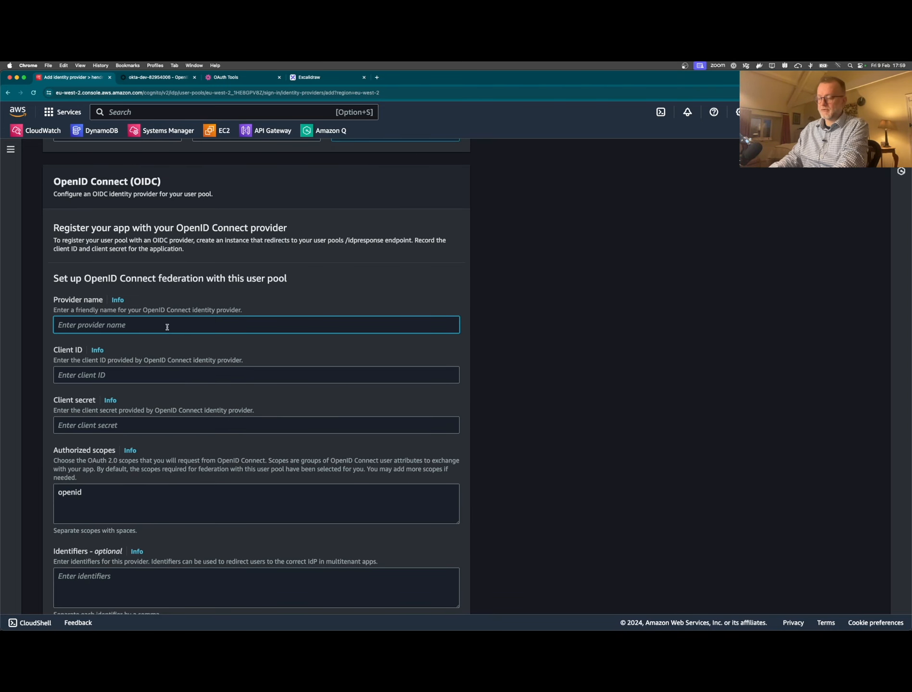
type("Okta")
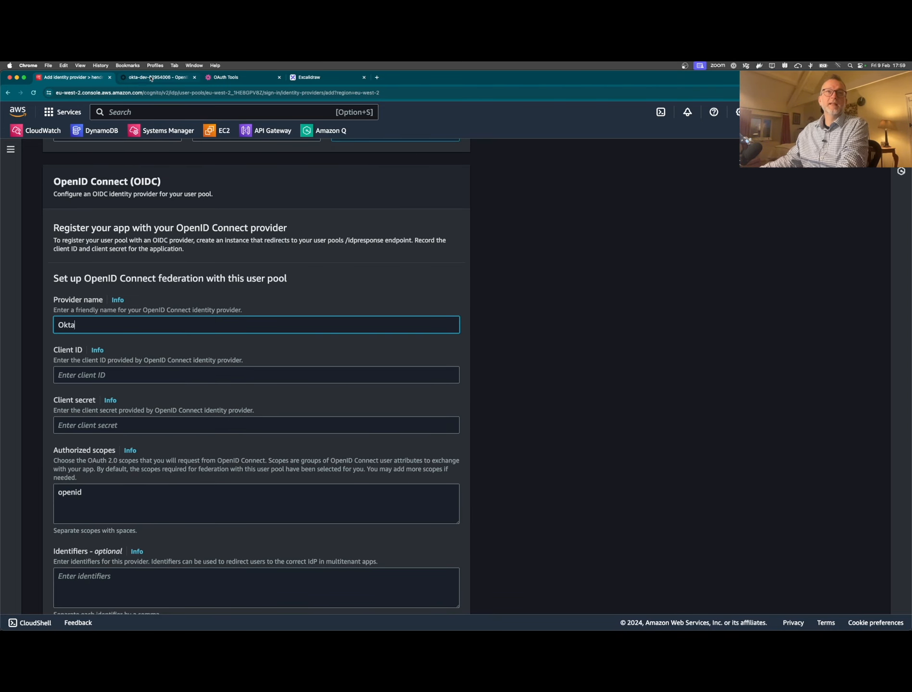
- Copy the Okta app's client ID into the provider's Client ID field
left_click(151, 78)
left_click(556, 248)
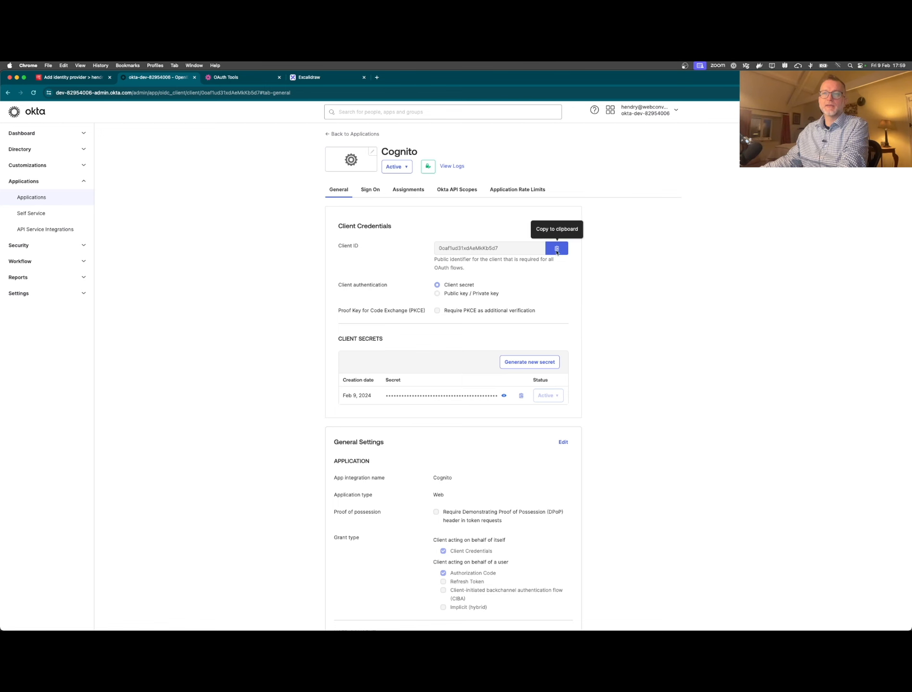
left_click(76, 78)
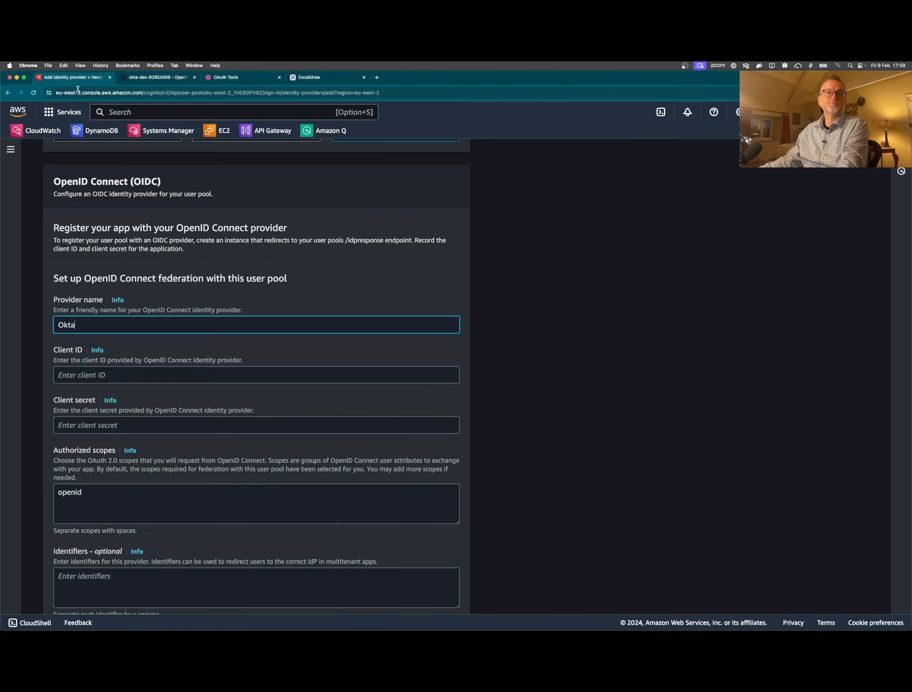
left_click(114, 373)
key("super+v")
- Copy the Okta app's client secret into the provider's Client secret field
left_click(135, 78)
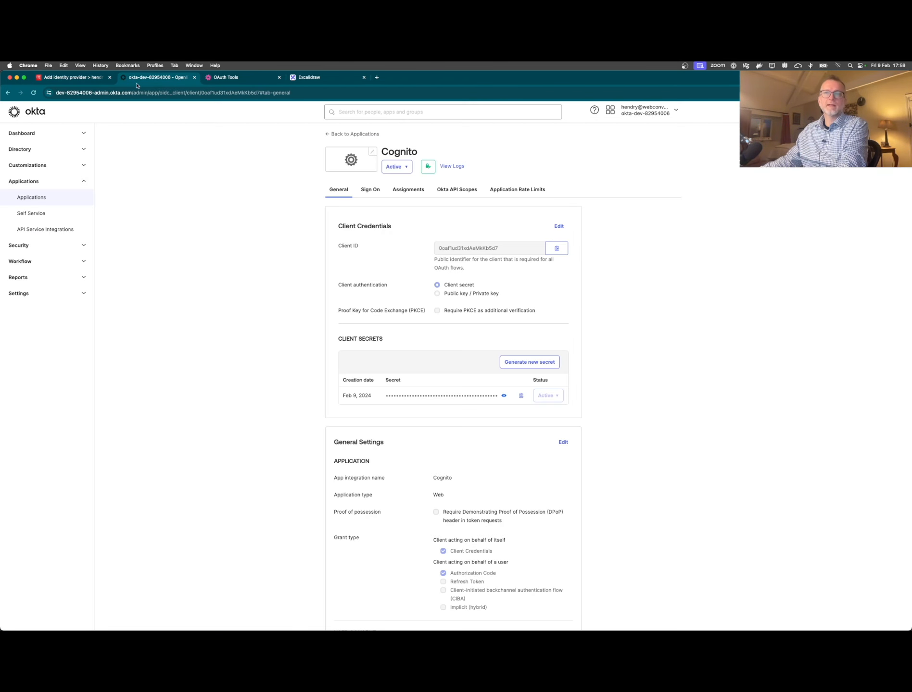
left_click(521, 395)
left_click(84, 79)
left_click(113, 425)
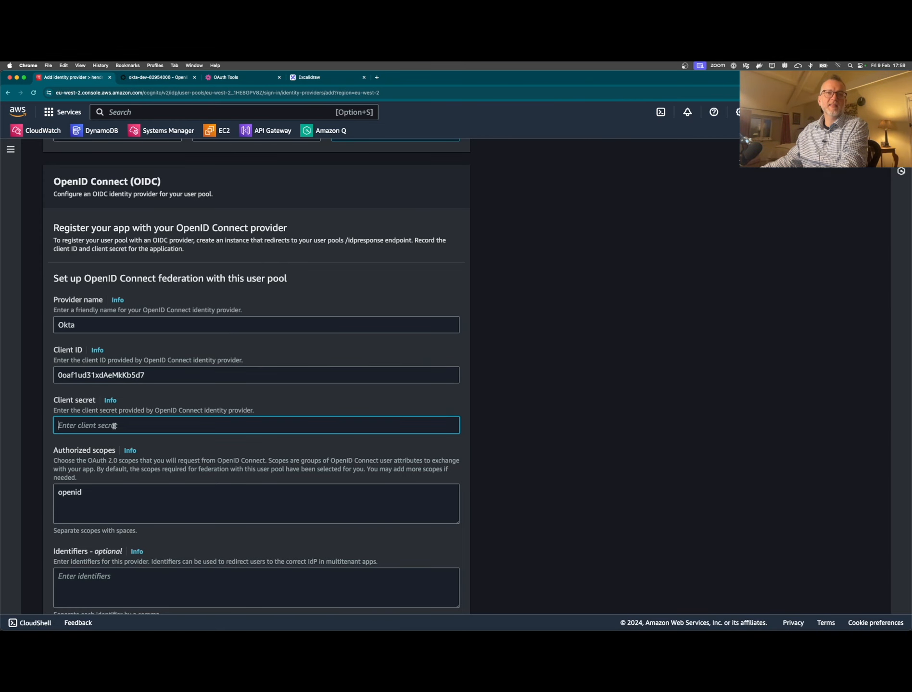
key("super+v")
- Add email to the authorized scopes after openid
scroll(192, 459, "down", 3)
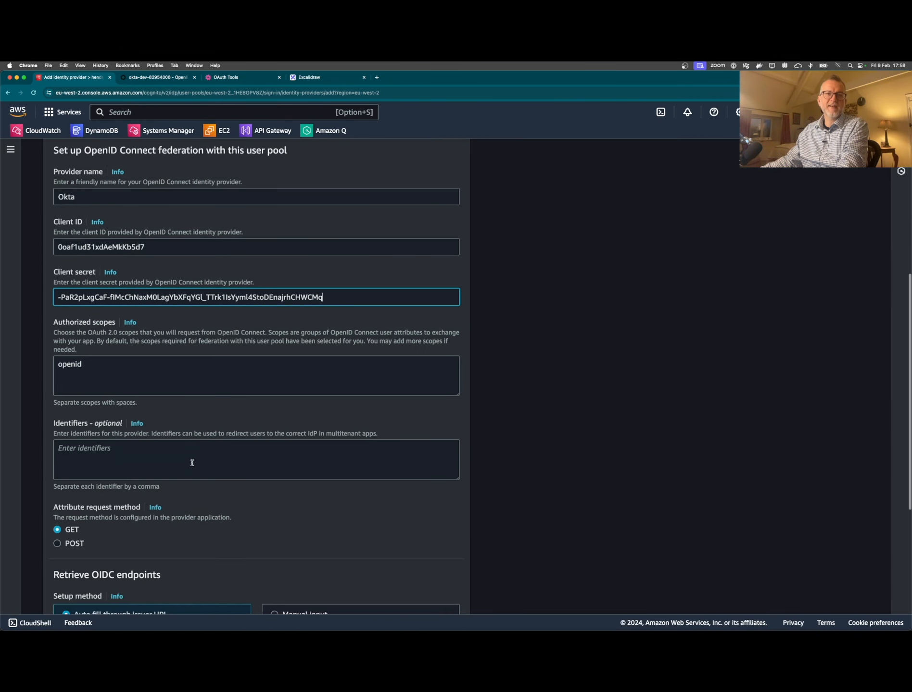
left_click(141, 364)
type("emai")
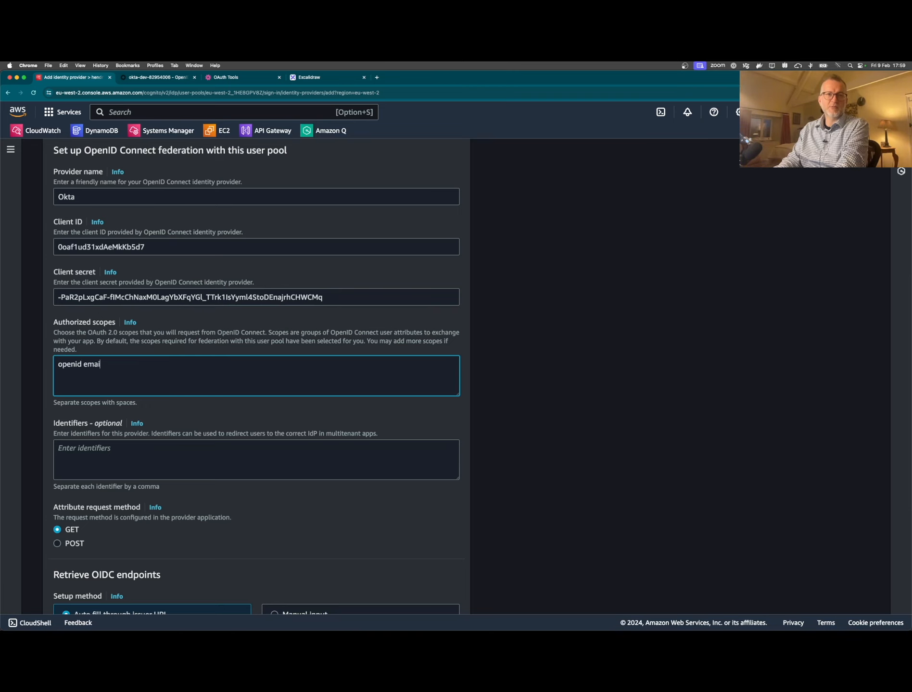
type("l")
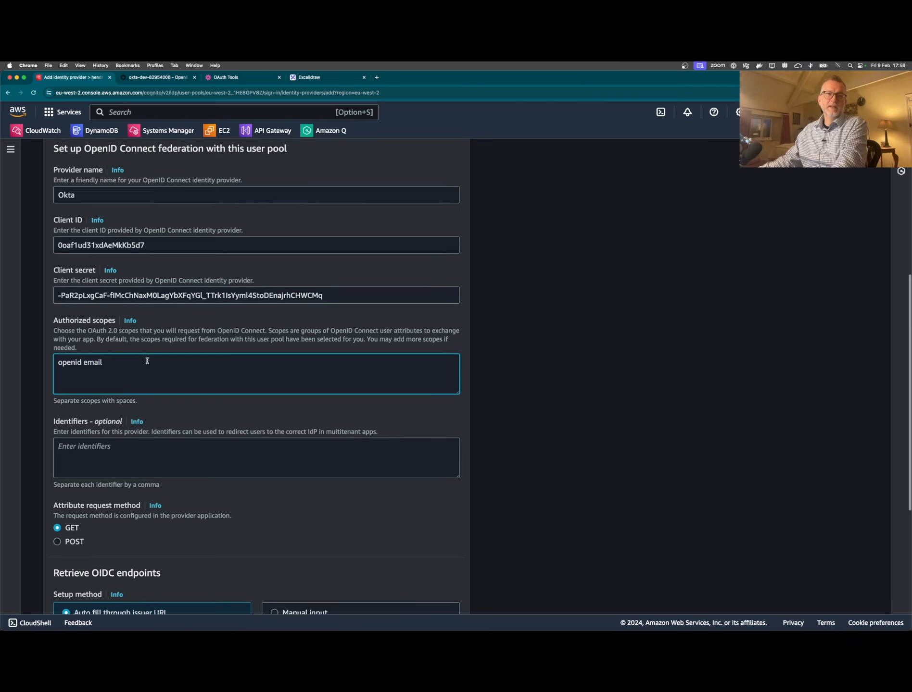
scroll(147, 360, "down", 3)
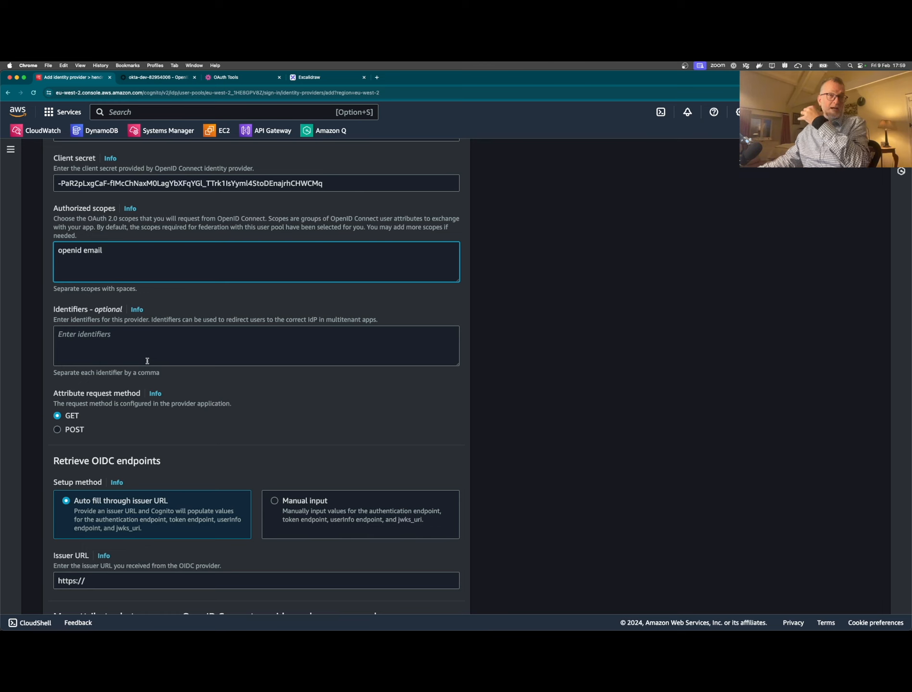
left_click(160, 78)
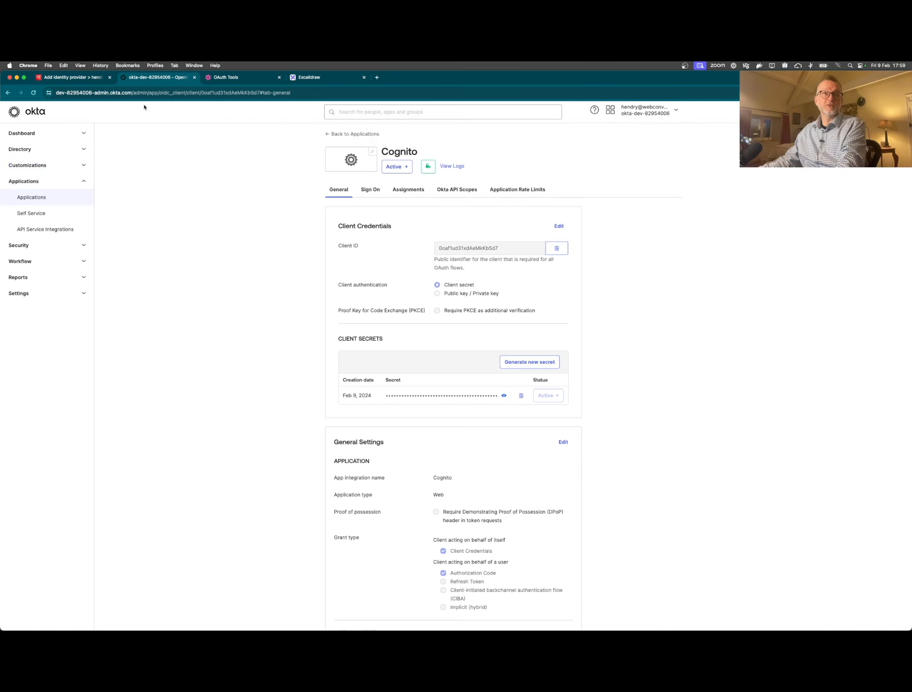
- Look at the Okta Groups list, then return to the Cognito provider form
left_click(29, 149)
left_click(30, 182)
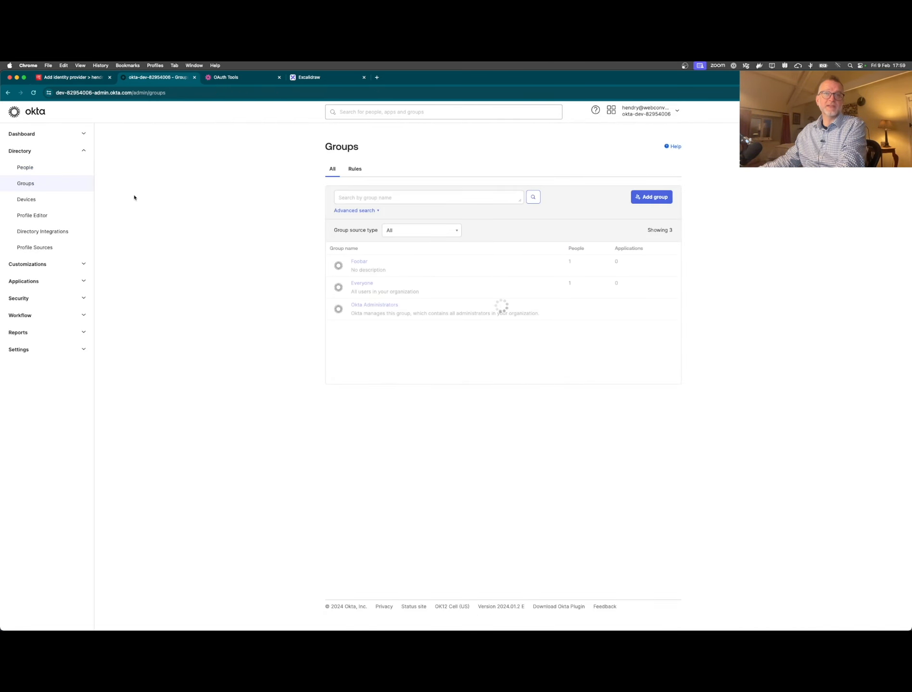
left_click(71, 77)
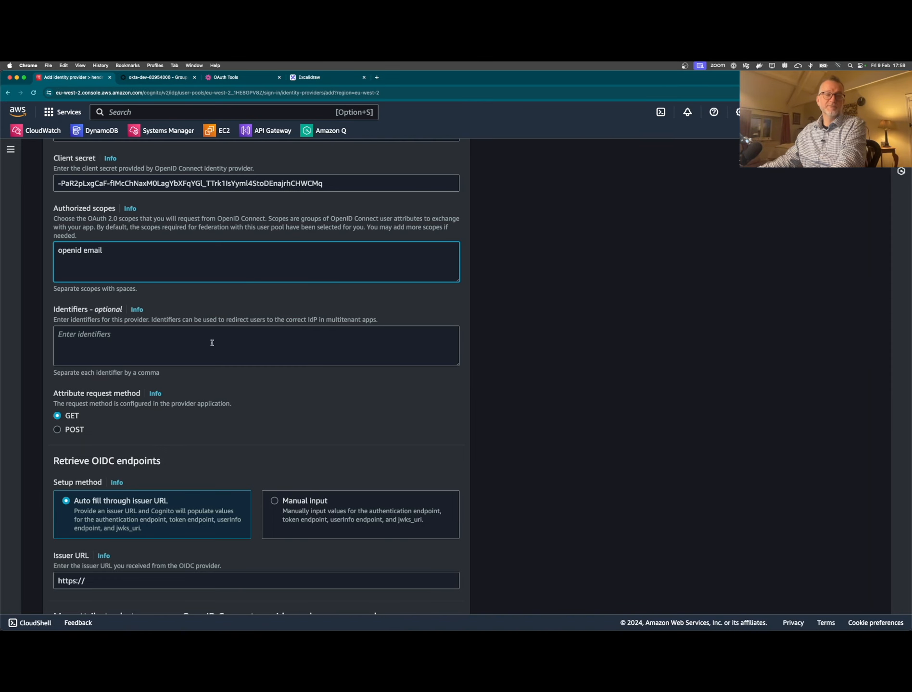
scroll(212, 343, "down", 3)
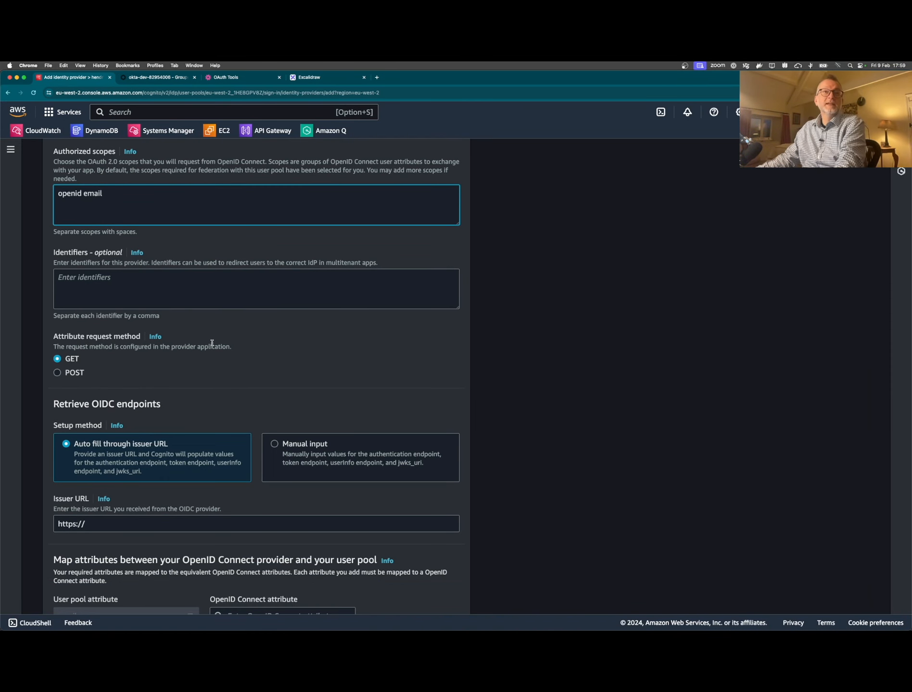
scroll(213, 358, "down", 1)
scroll(194, 289, "down", 3)
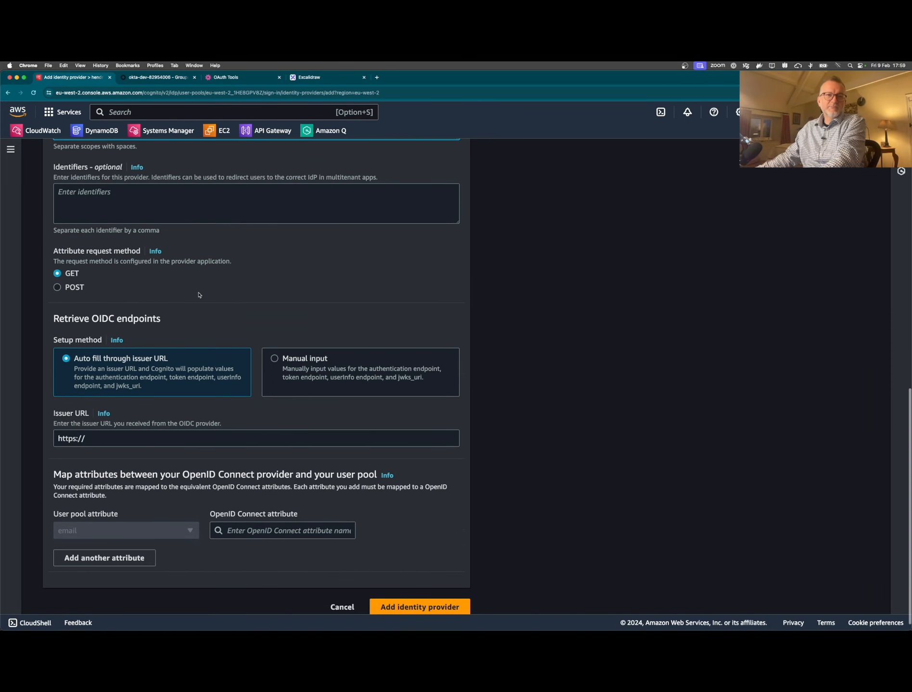
scroll(201, 304, "down", 1)
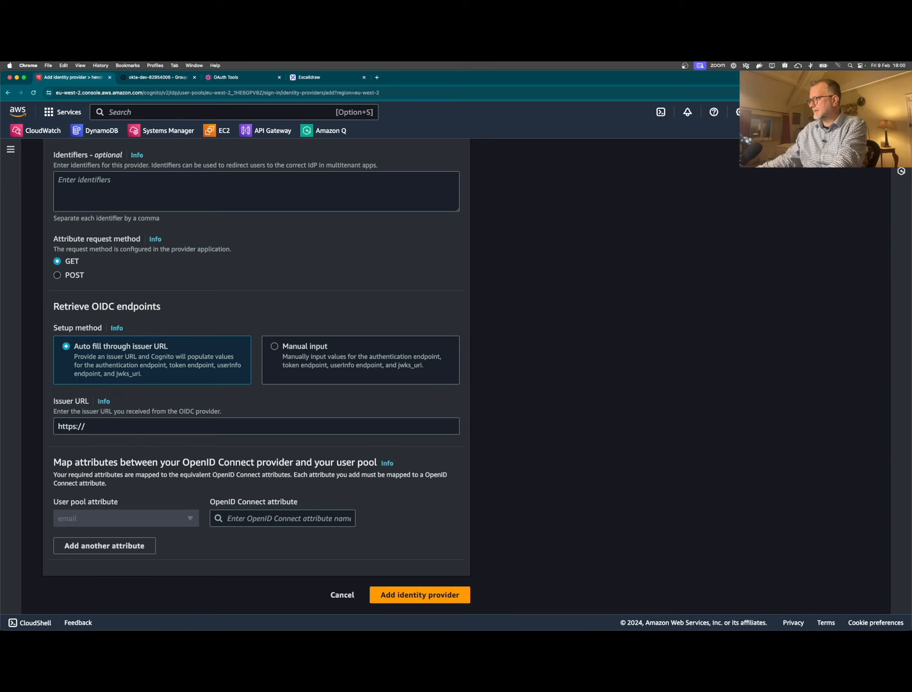
- Fill the Issuer URL with the copied Okta domain plus .okta.com/oauth2/default
left_click(118, 431)
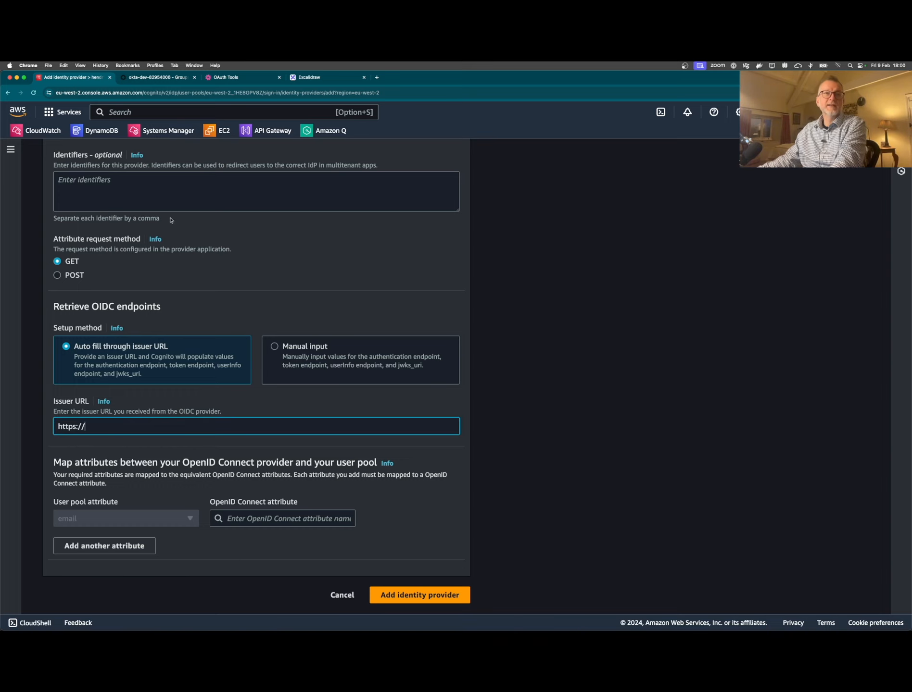
left_click(137, 78)
left_click(94, 93)
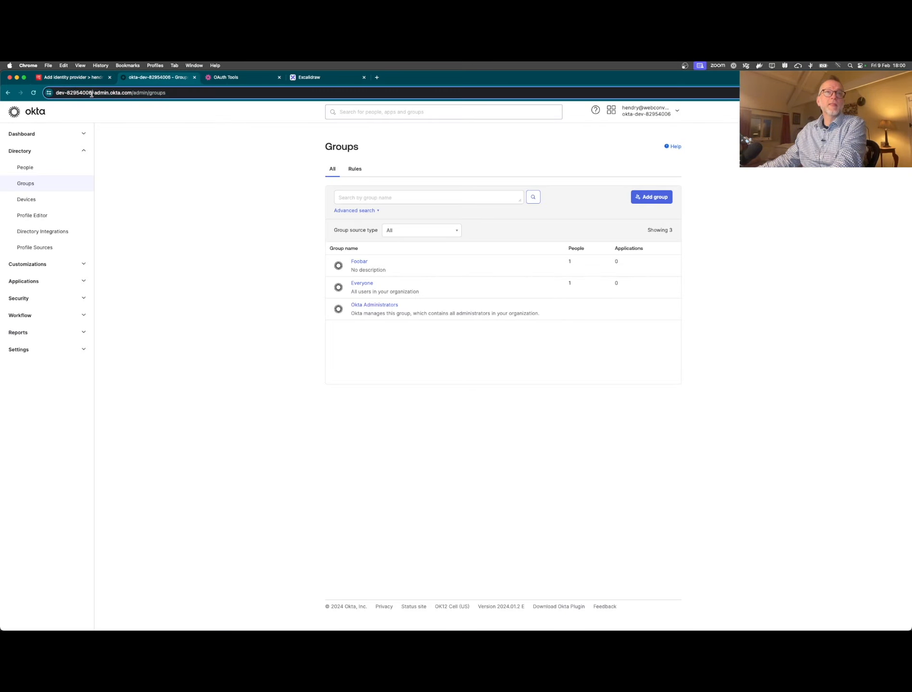
left_click(72, 78)
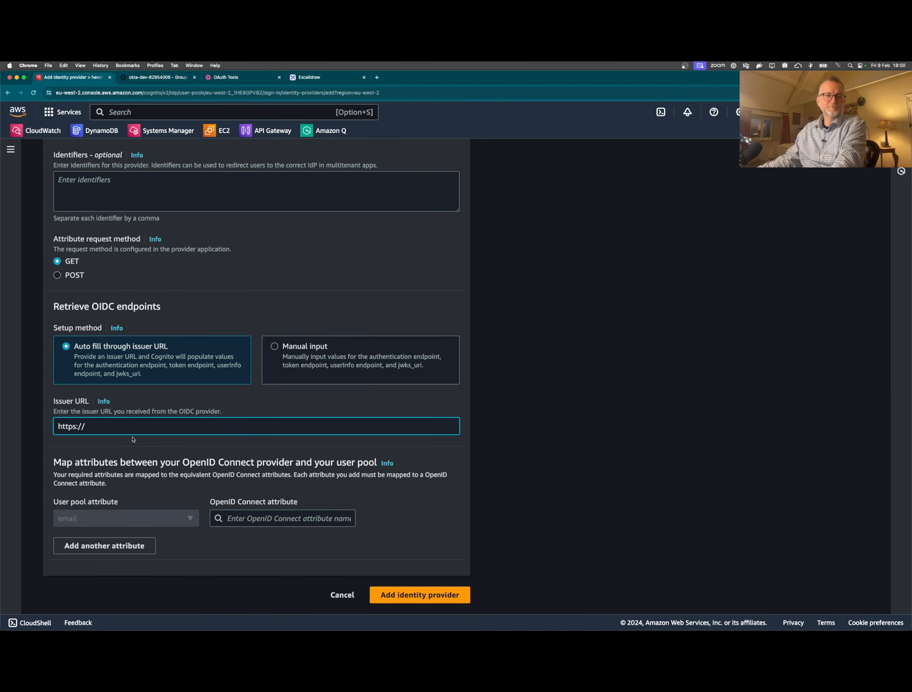
type("dev-82954006")
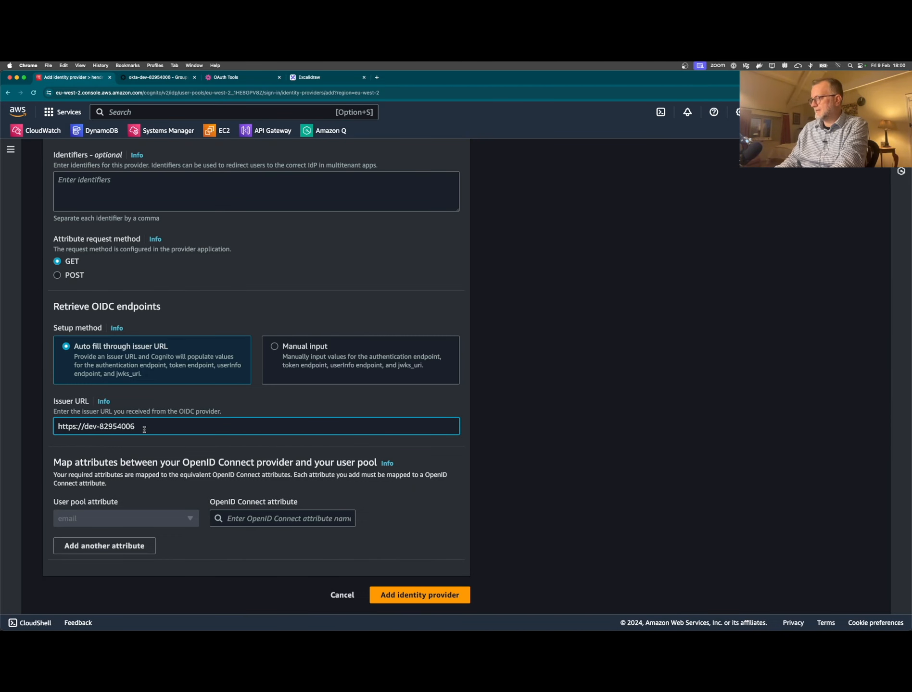
type(".okta")
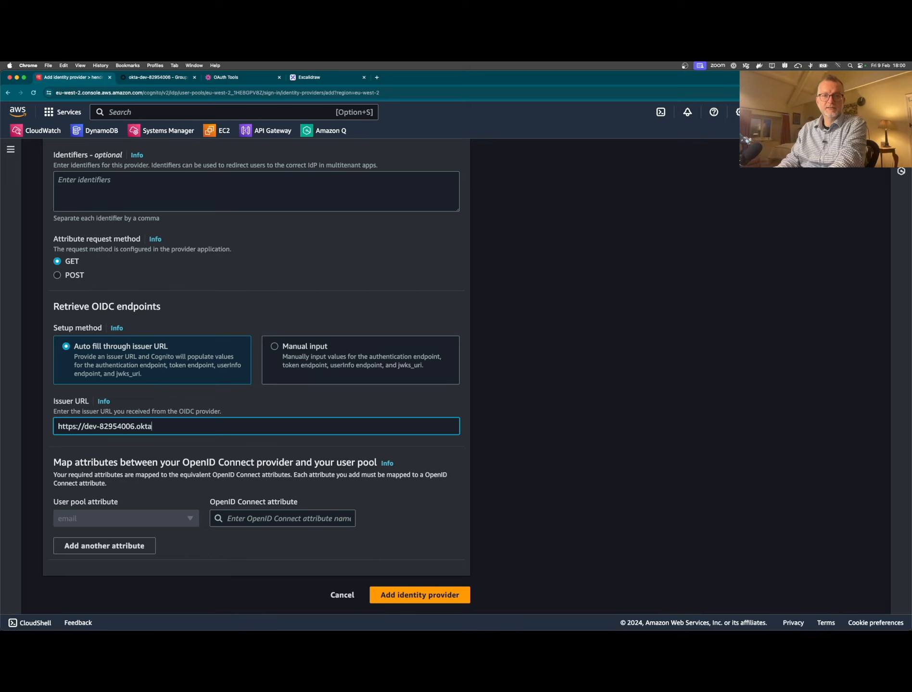
type(".com/oau")
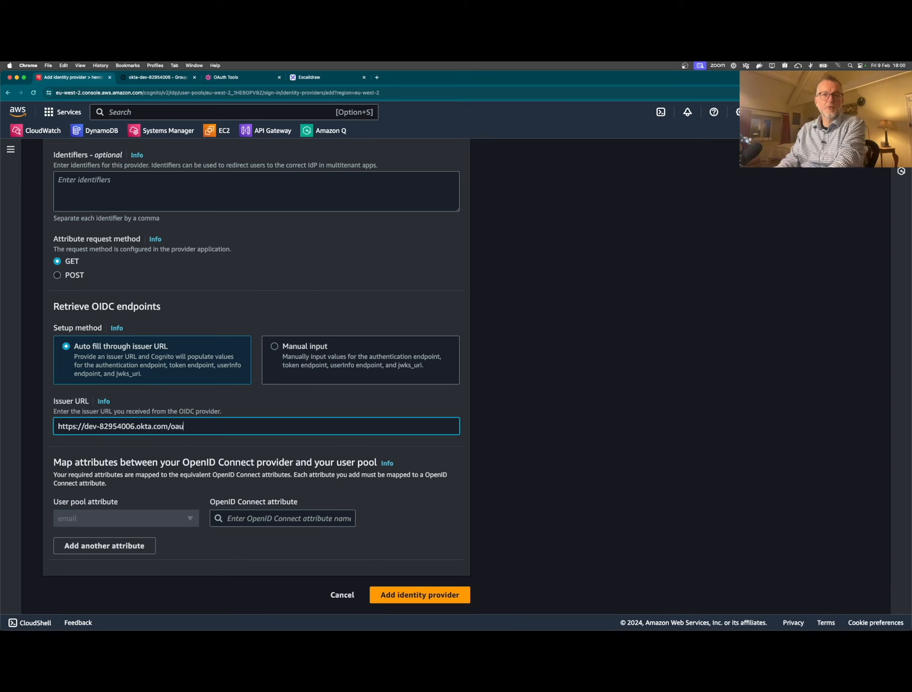
type("th2/default")
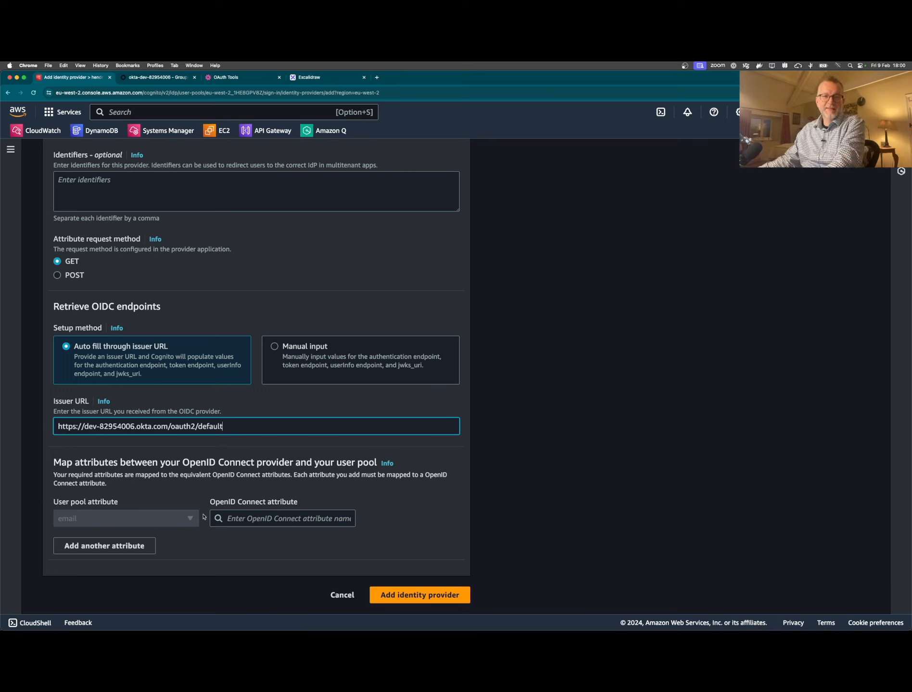
- Map the email attribute to the OIDC claim email and add the Okta provider
left_click(172, 520)
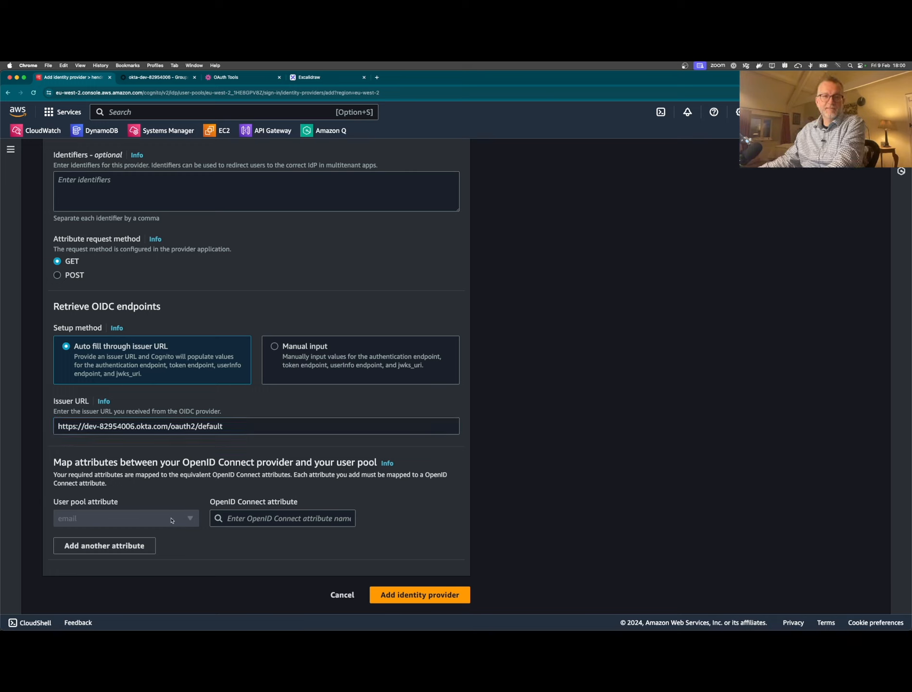
left_click(407, 593)
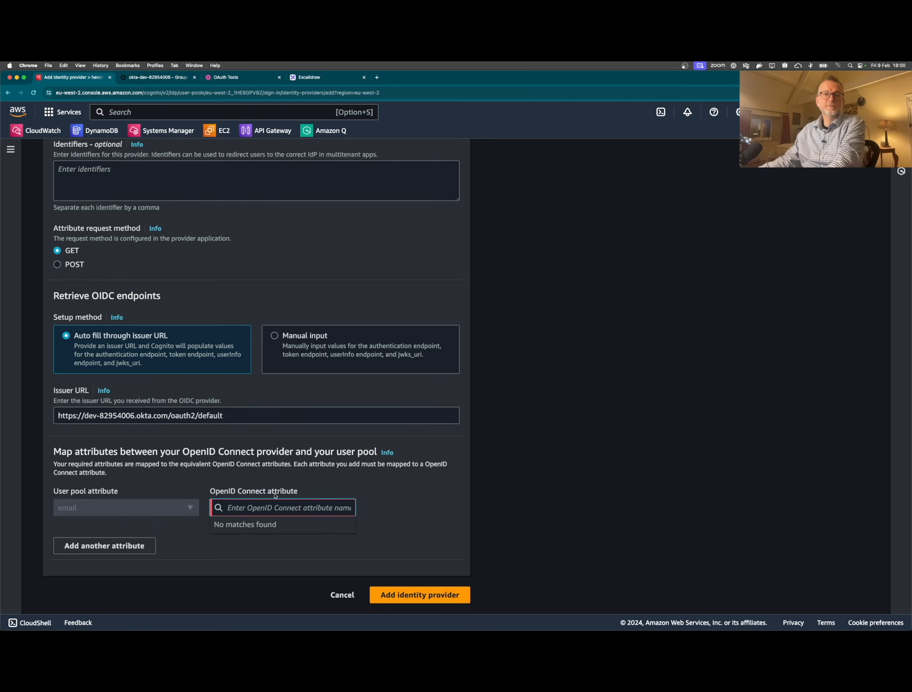
left_click(362, 491)
left_click(263, 508)
left_click(358, 503)
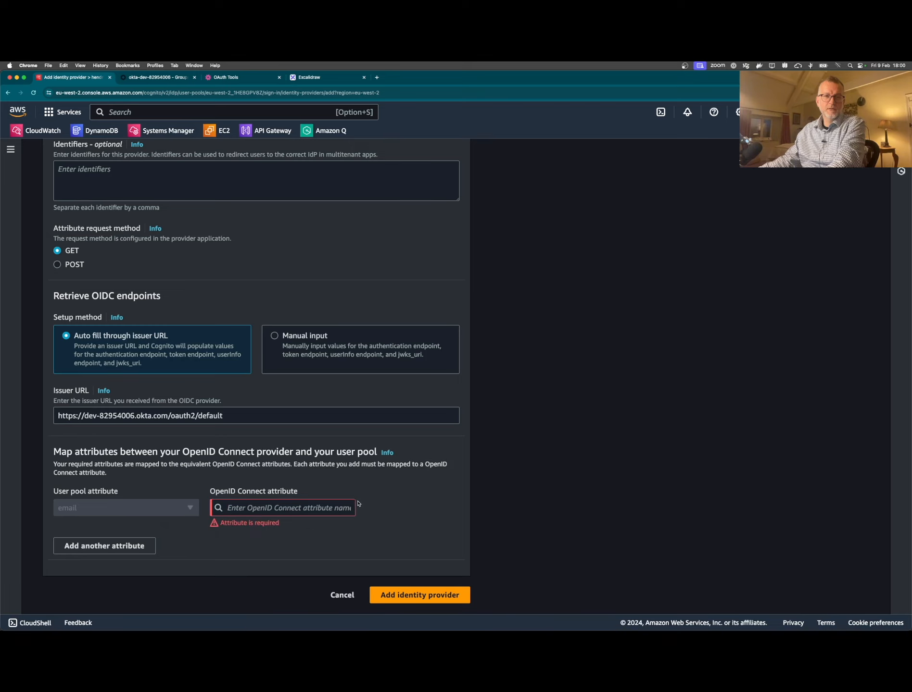
left_click(289, 508)
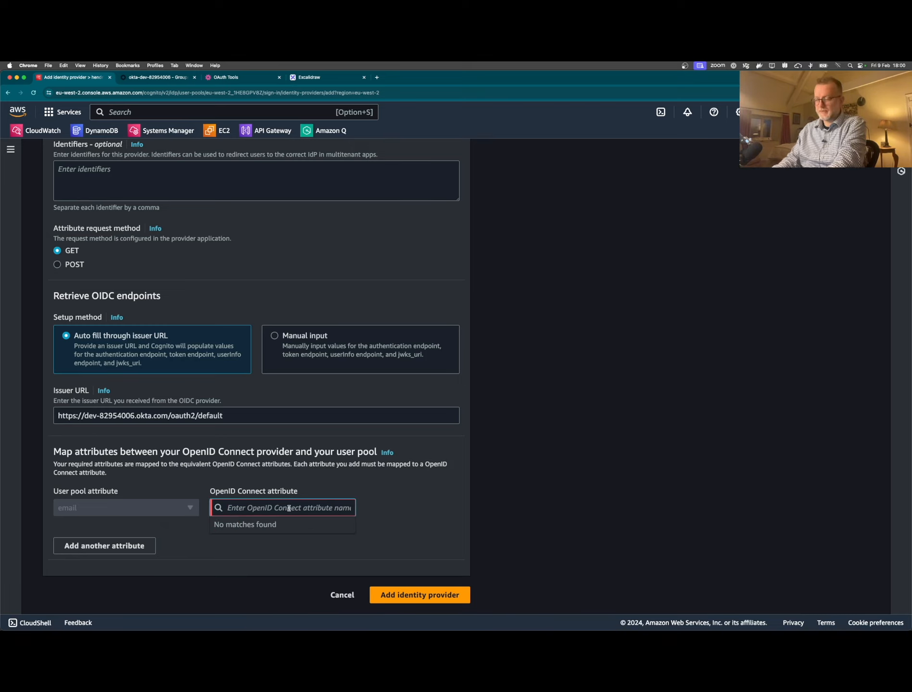
type("email")
left_click(364, 508)
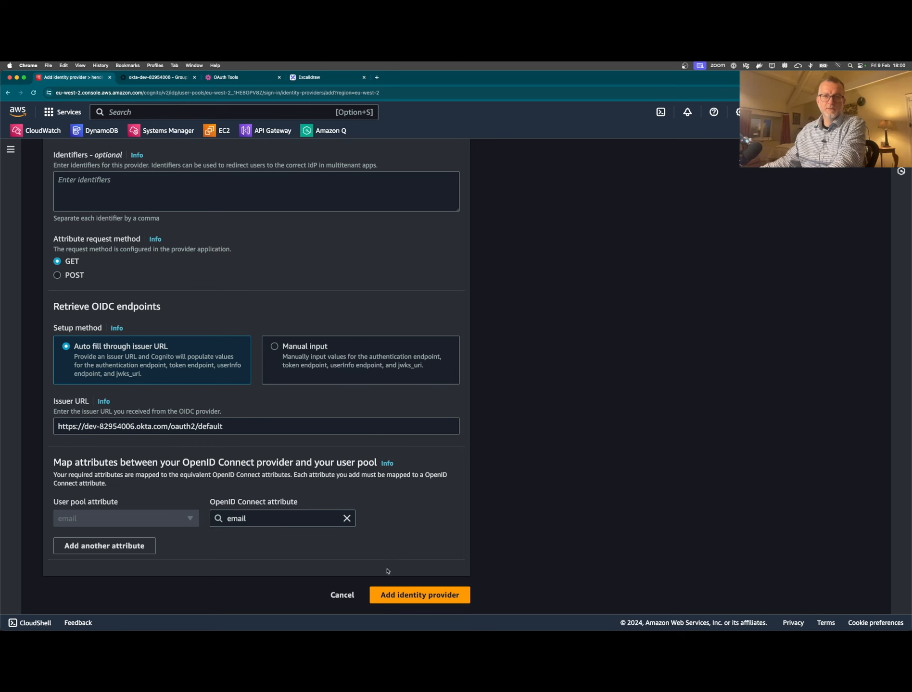
left_click(401, 593)
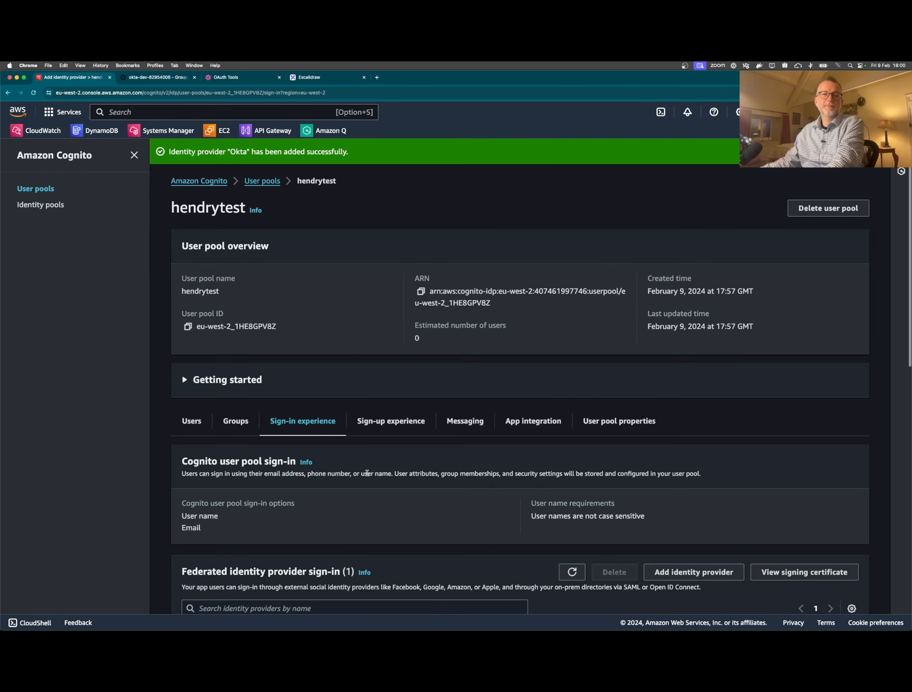
- Show the hendrytest pool's App integration tab with its hendrytest Cognito domain
scroll(365, 467, "down", 5)
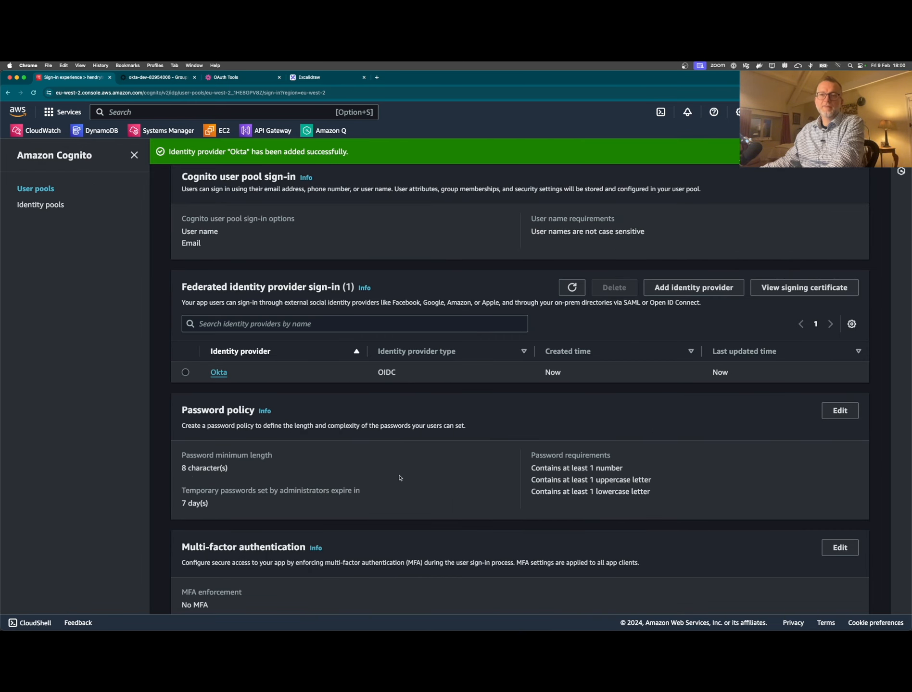
left_click_drag(241, 370, 211, 372)
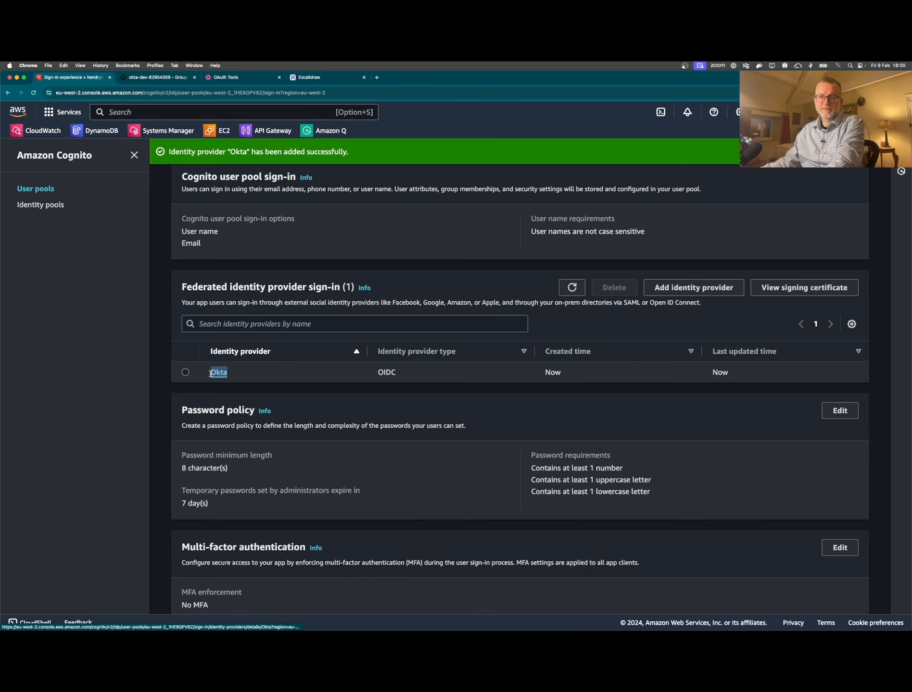
left_click(423, 376)
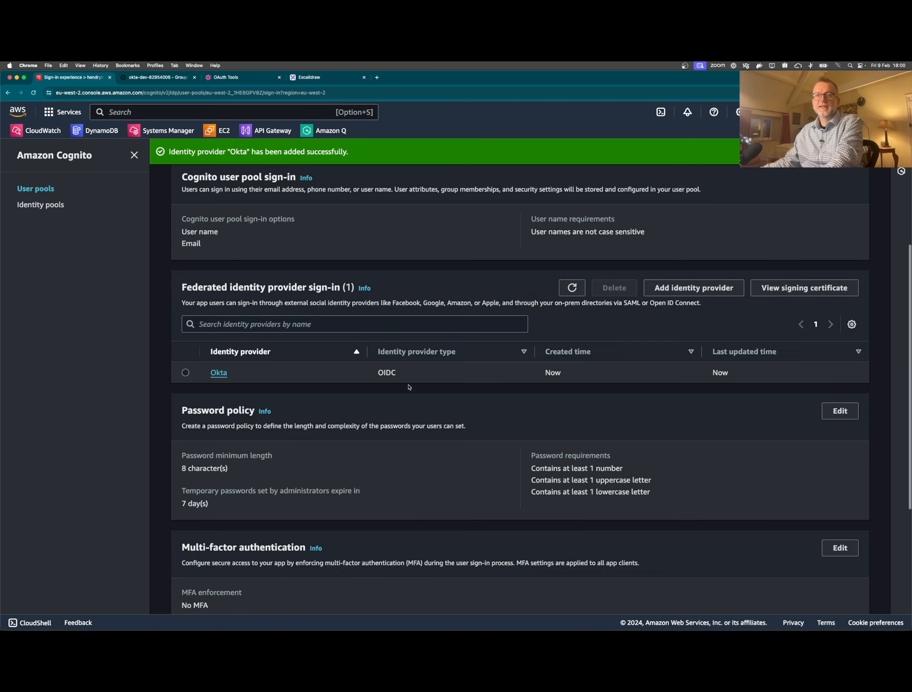
scroll(423, 380, "up", 5)
left_click(533, 426)
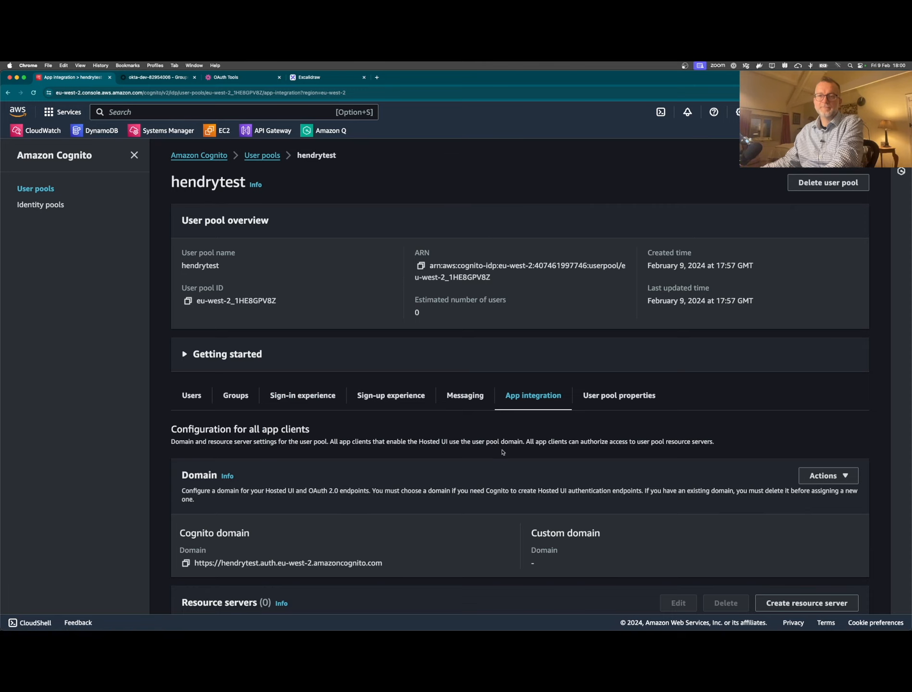
- Copy the hendrytest pool's Cognito domain URL and switch to the OAuth Tools tab
scroll(502, 452, "down", 6)
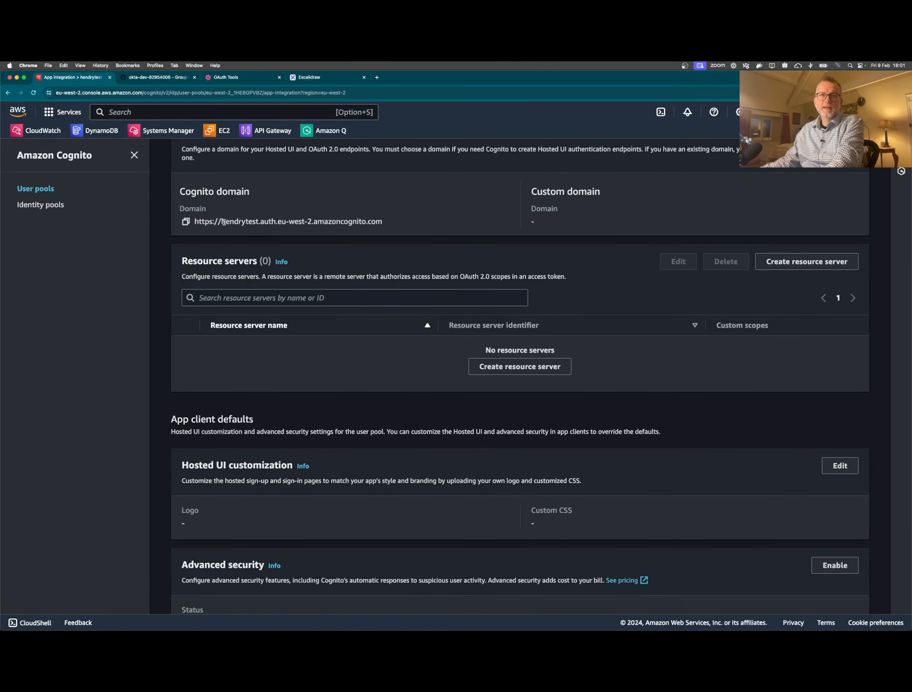
left_click(186, 222)
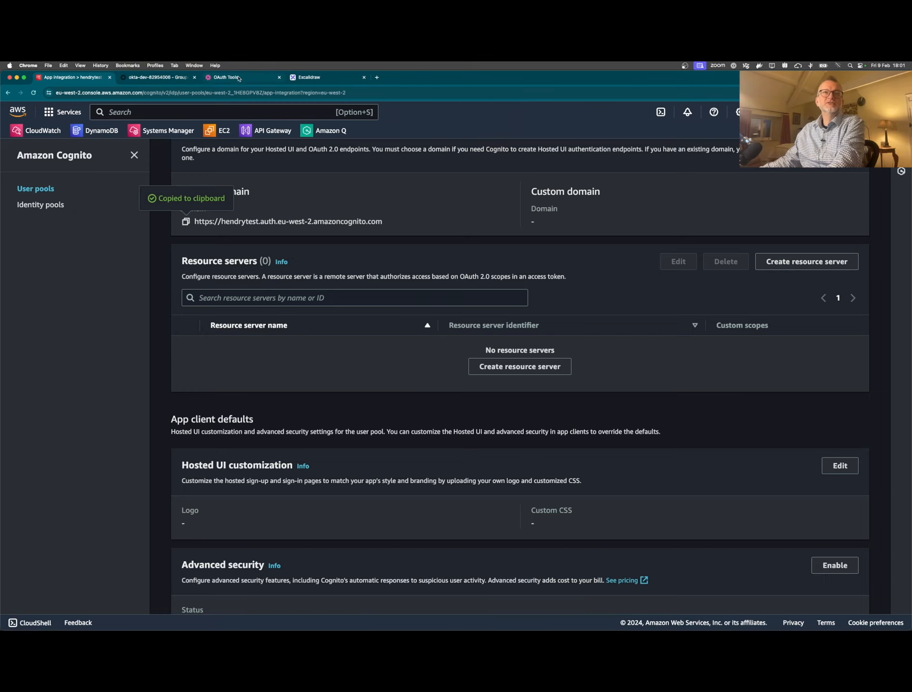
left_click(239, 78)
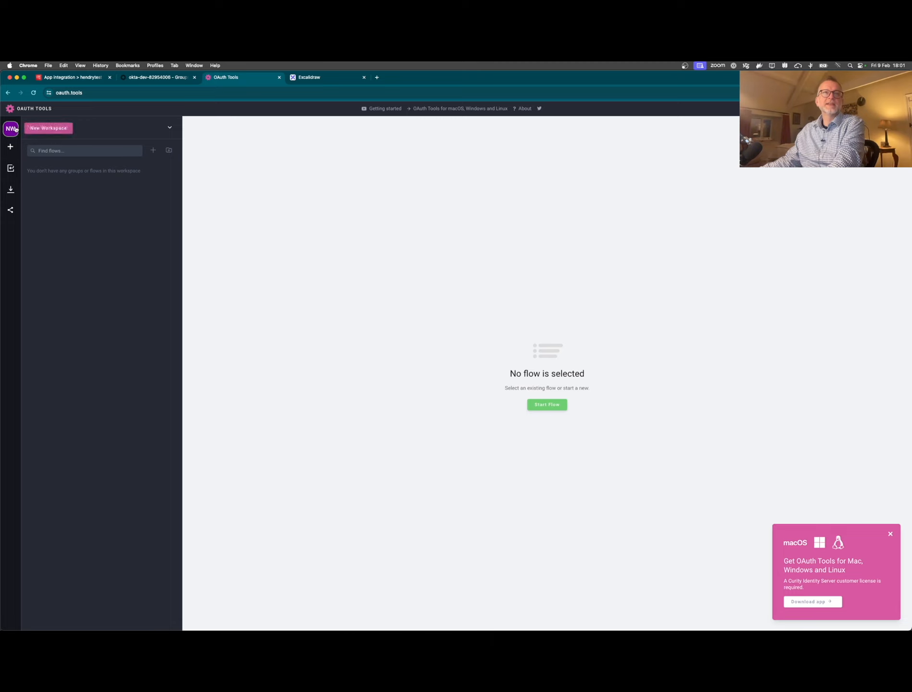
- Paste the Cognito metadata URL into the workspace settings
left_click(171, 129)
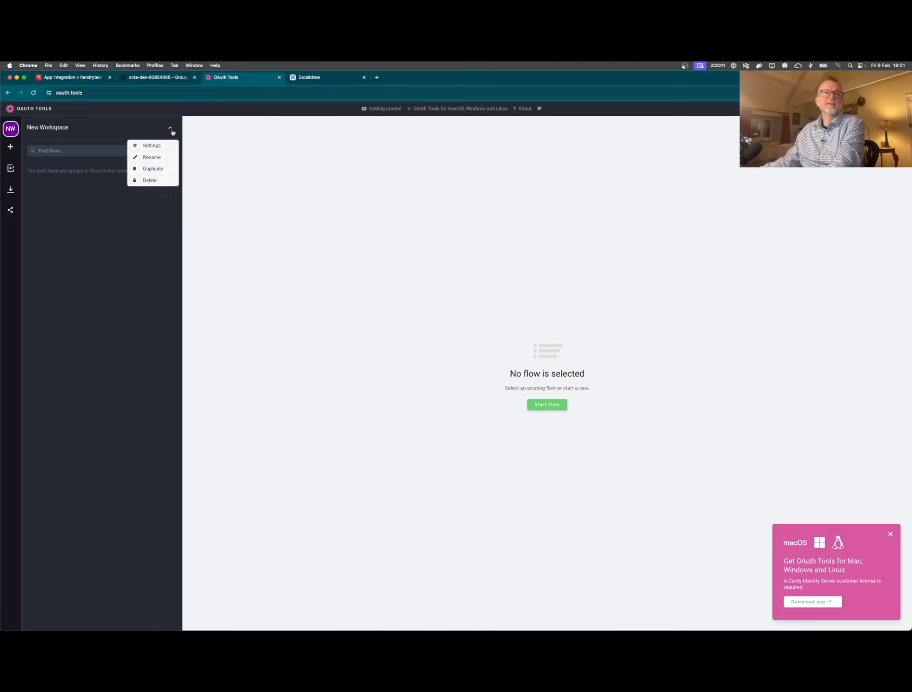
left_click(150, 144)
left_click(288, 274)
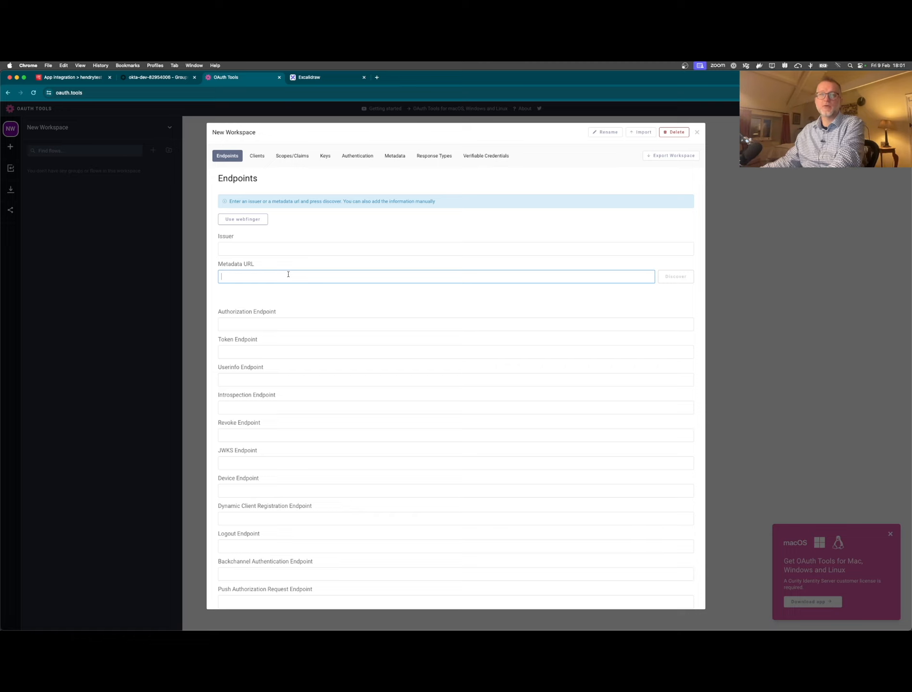
key("super+v")
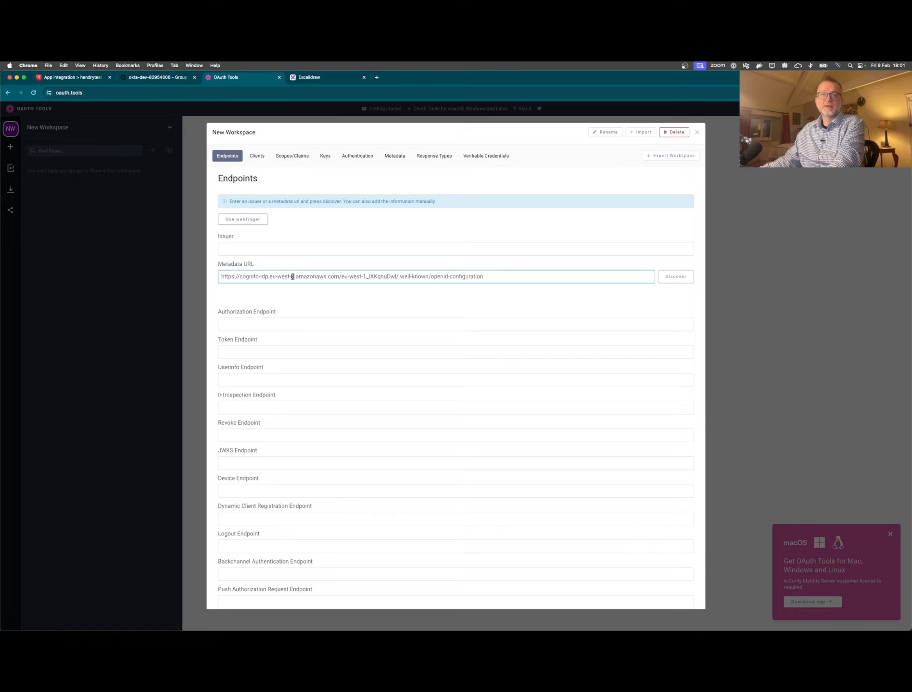
- Swap the URL's pool ID for hendrytest's copied user pool ID and discover the endpoints
left_click(145, 77)
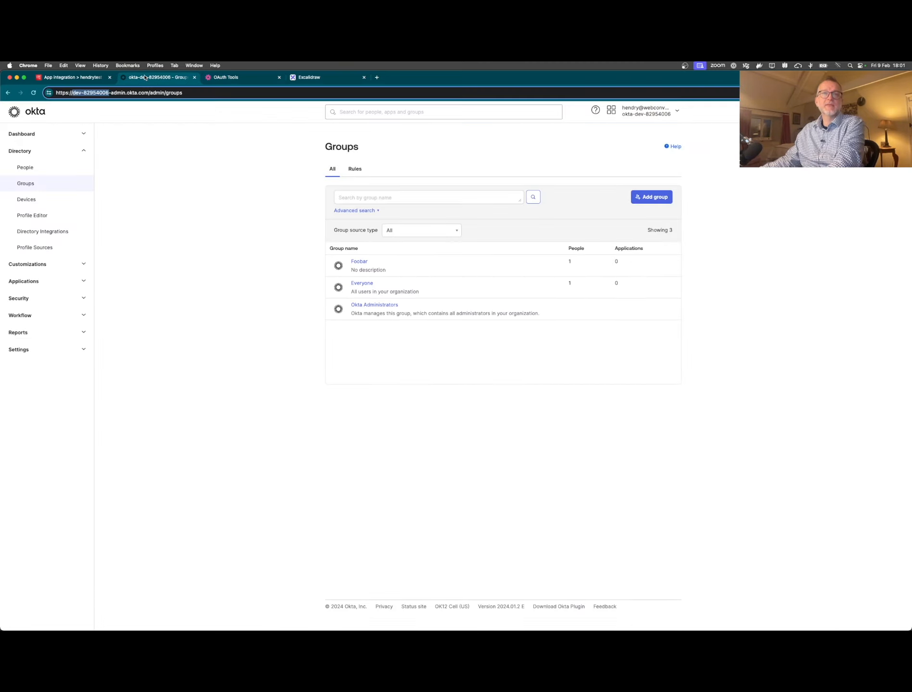
left_click(69, 80)
scroll(317, 315, "up", 7)
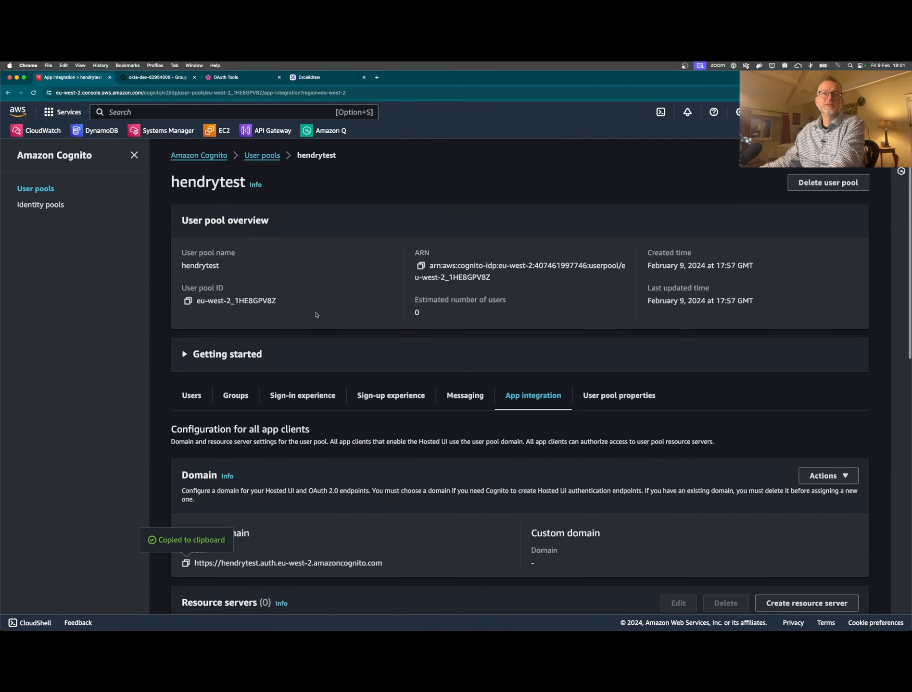
left_click(186, 301)
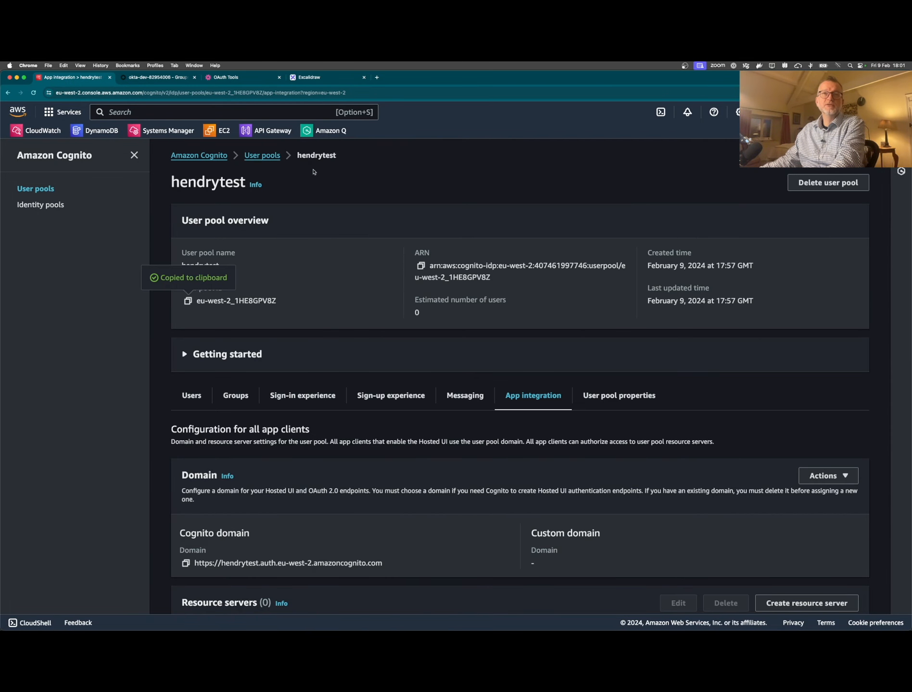
left_click(246, 78)
left_click_drag(341, 276, 392, 276)
key("super+v")
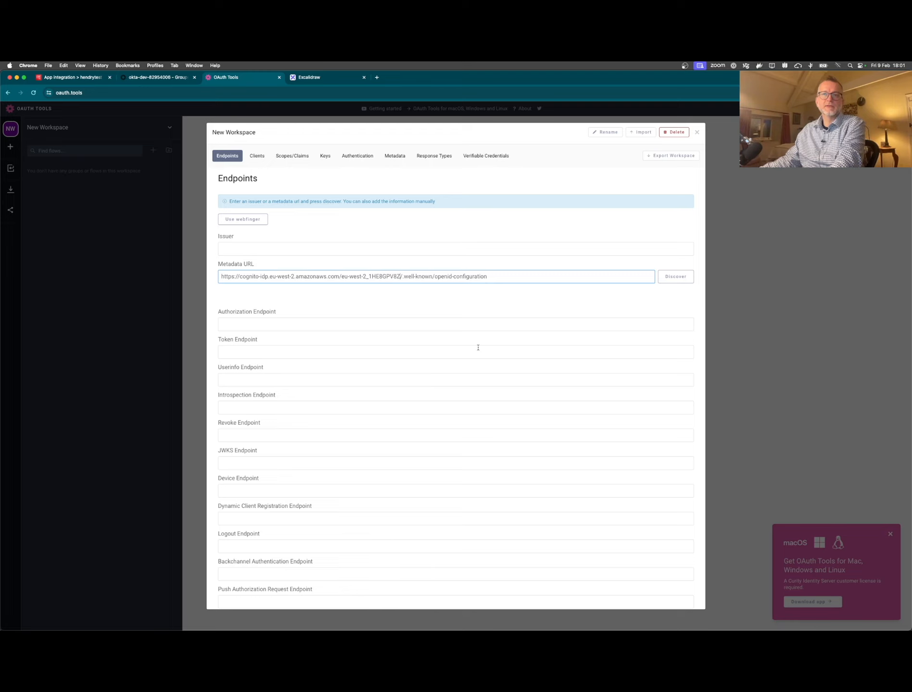
left_click(674, 276)
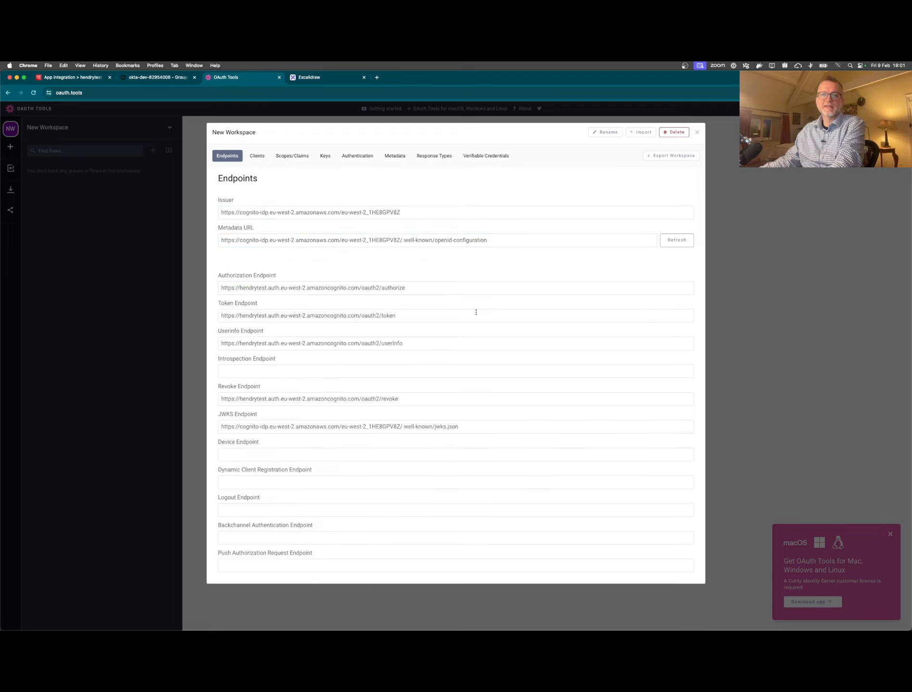
left_click(697, 134)
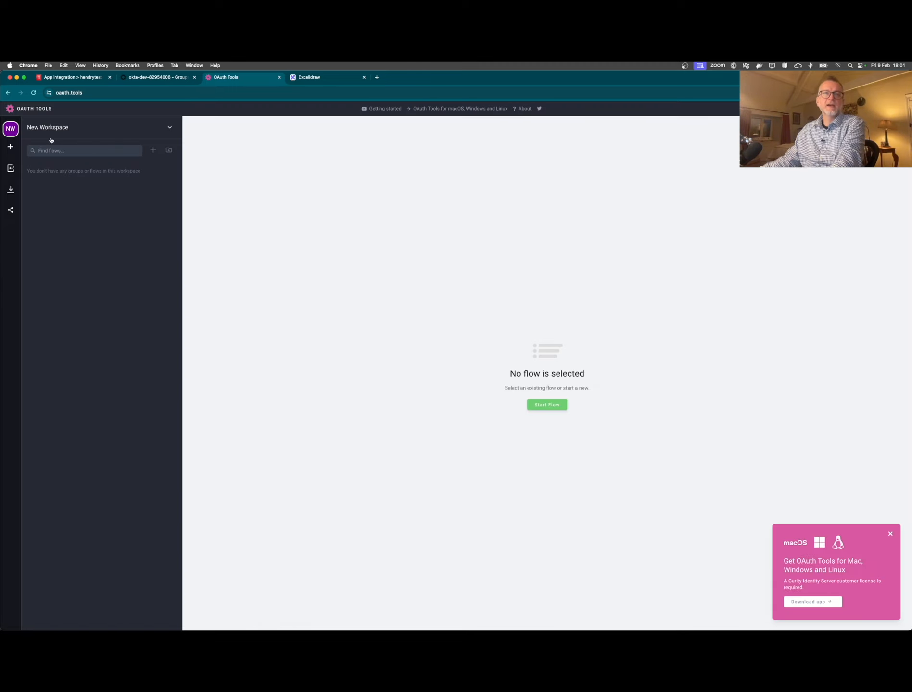
- Add a new client entry in the workspace's Clients settings
left_click(170, 127)
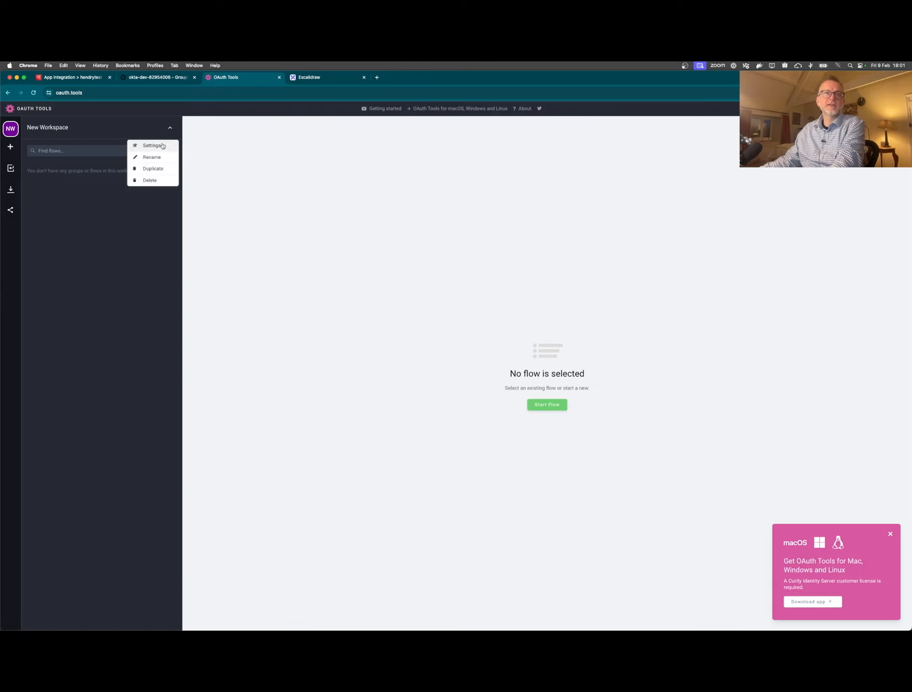
left_click(150, 144)
left_click(256, 156)
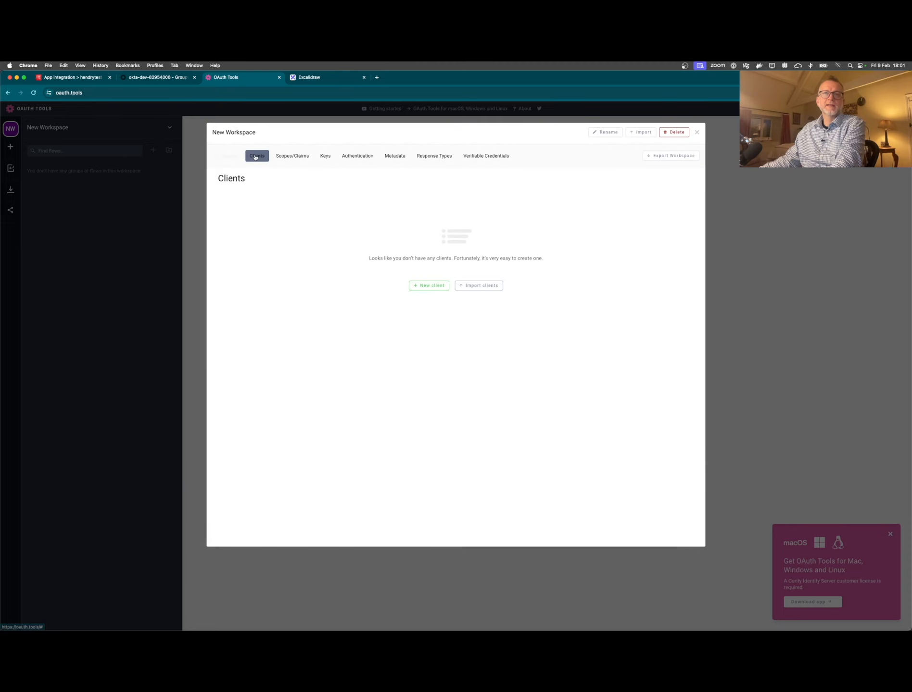
left_click(440, 287)
- Fill the new client's ID with the oauthtools app client ID copied from Cognito
left_click(90, 77)
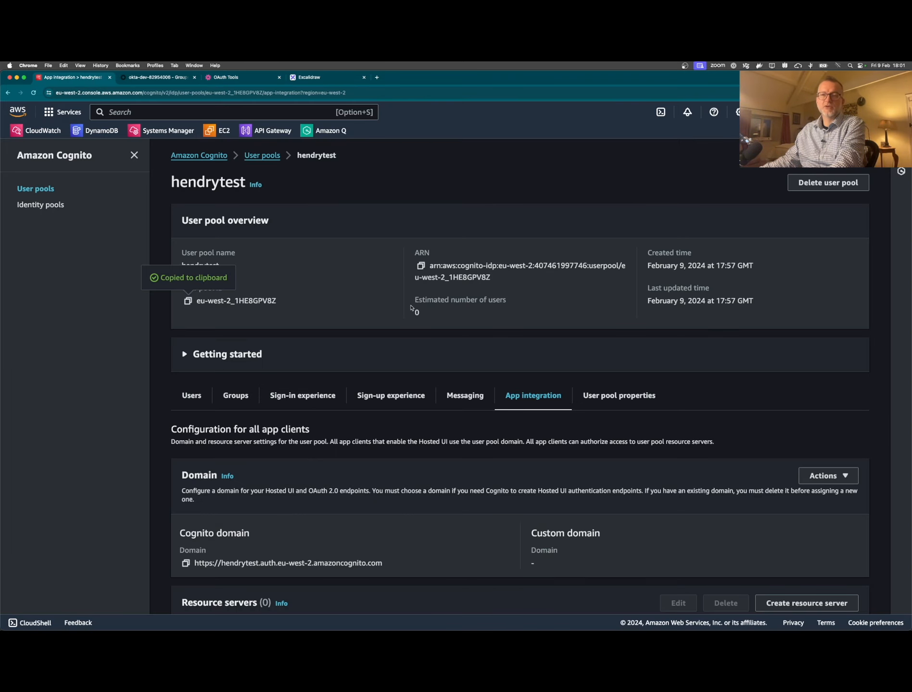
scroll(449, 355, "down", 6)
scroll(450, 355, "down", 5)
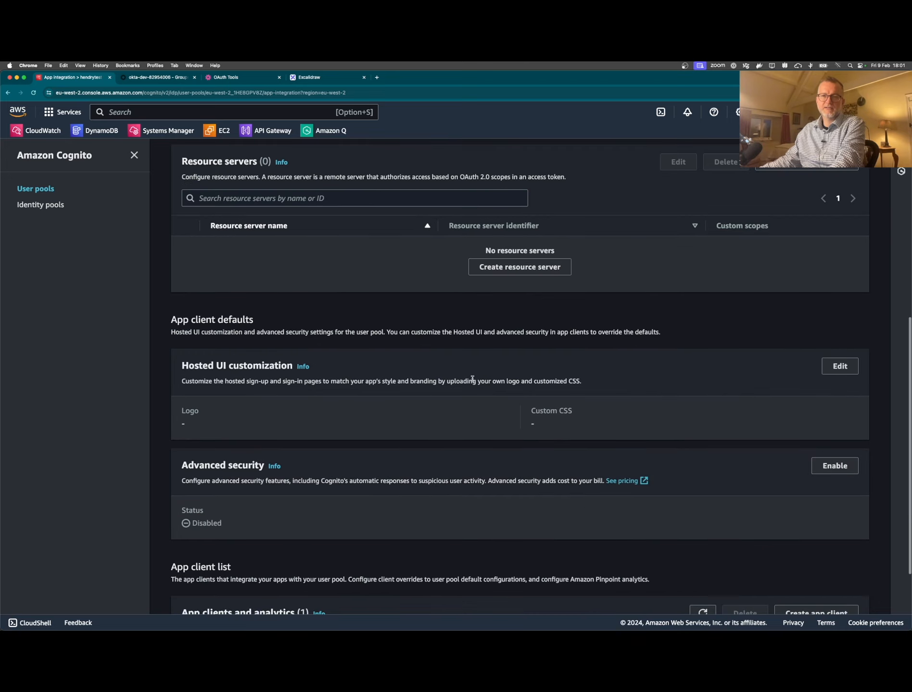
scroll(464, 399, "down", 2)
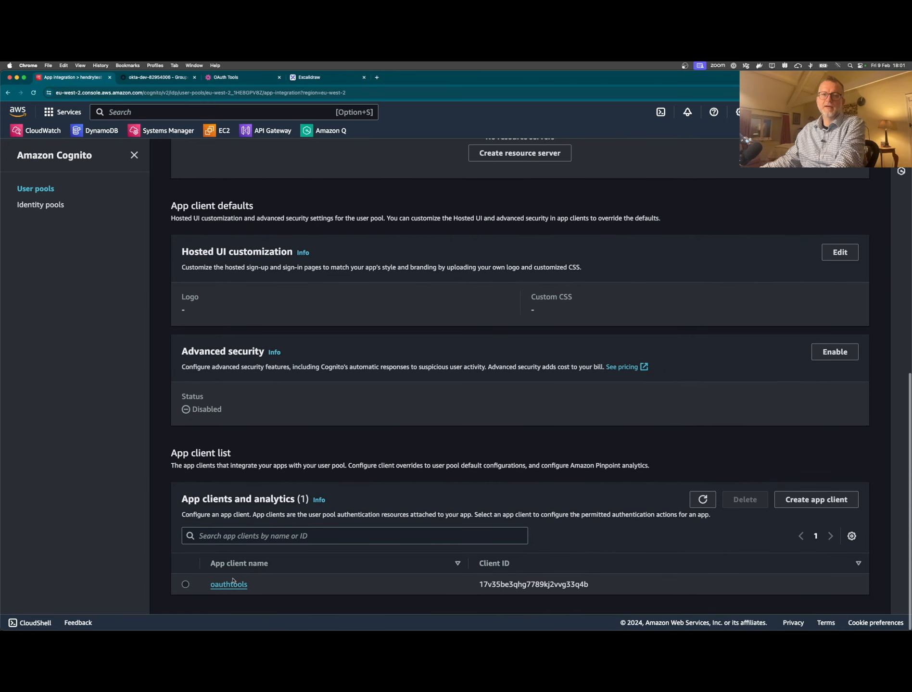
left_click(230, 583)
left_click(188, 300)
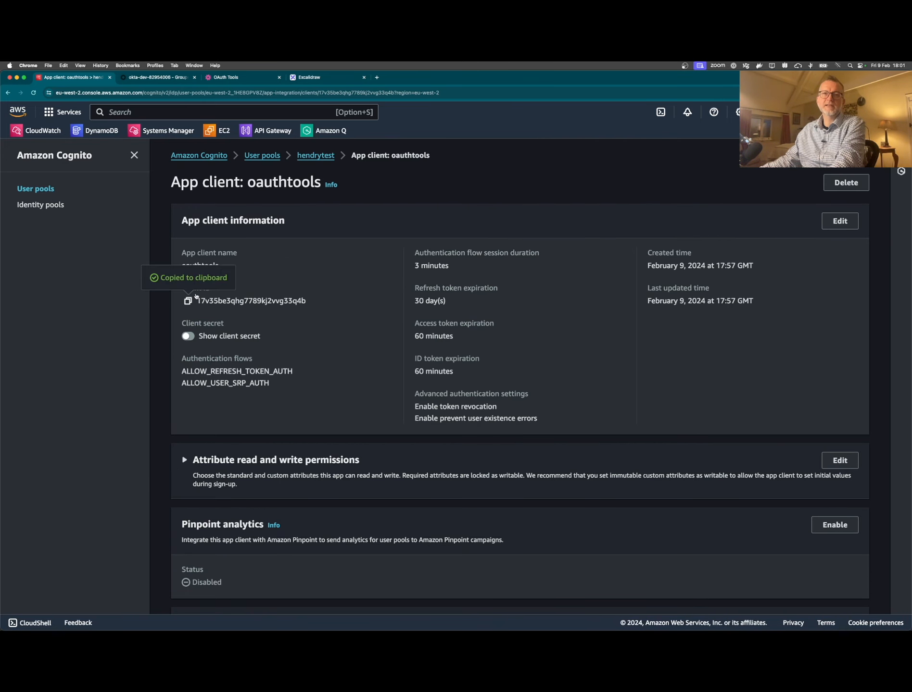
left_click(266, 79)
left_click(261, 236)
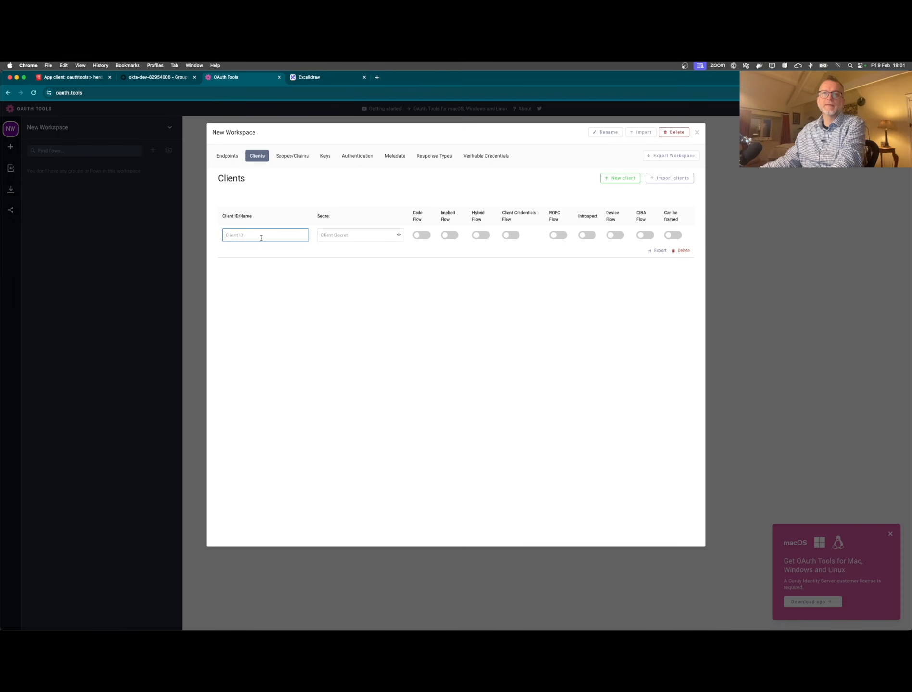
key("cmd+v")
- Paste the oauthtools client secret and enable Code Flow for the client
left_click(58, 81)
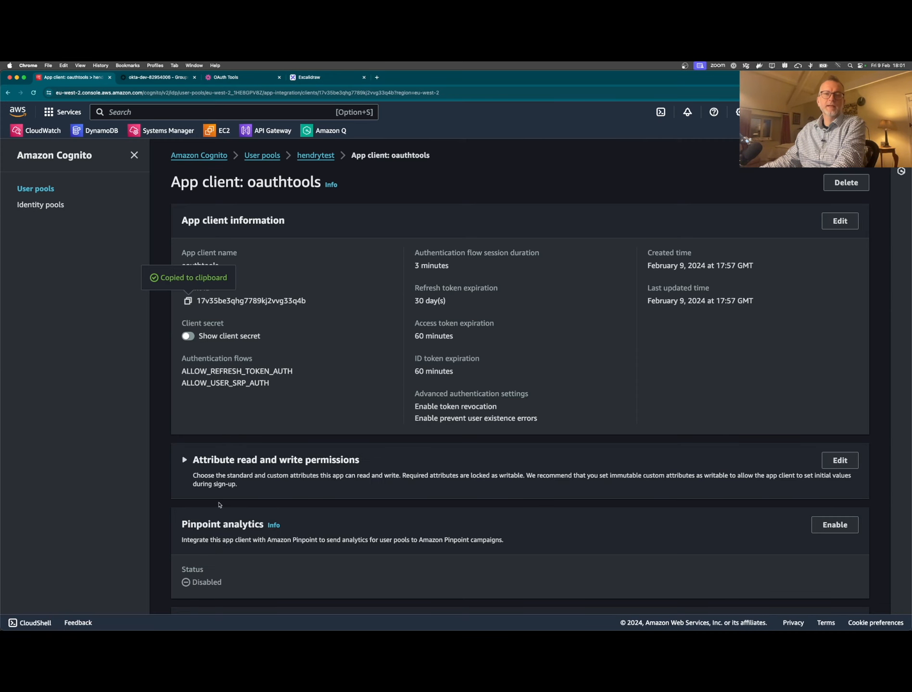
left_click(188, 336)
left_click(187, 352)
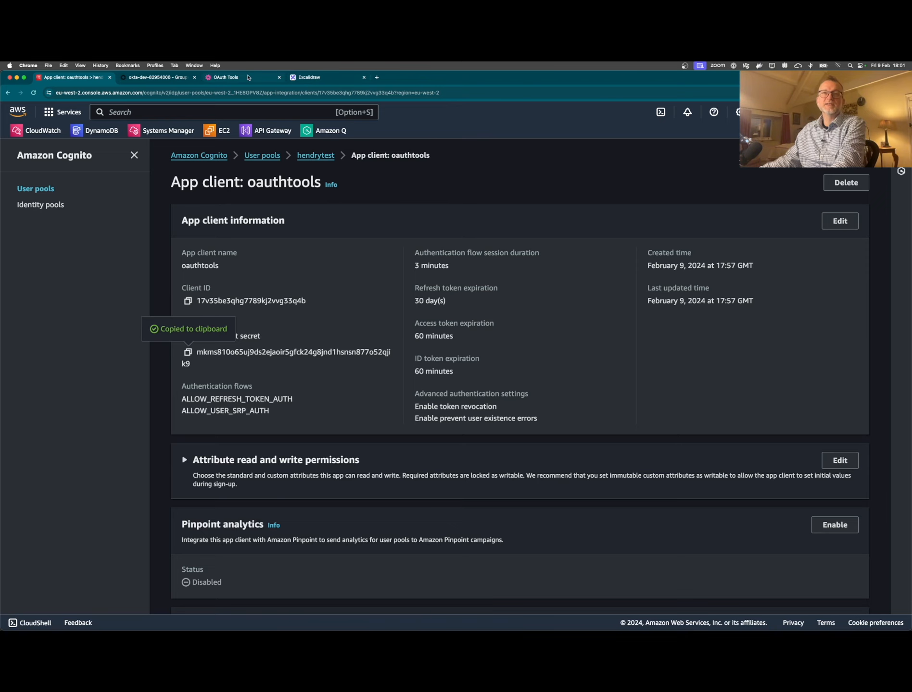
left_click(248, 77)
left_click(340, 235)
key("super+v")
left_click(421, 235)
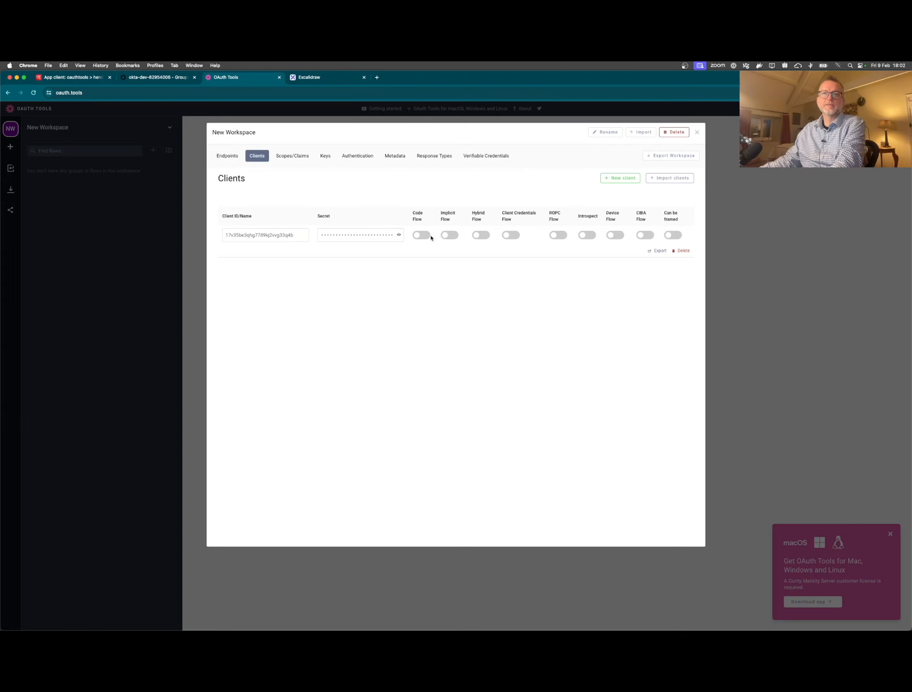
left_click(696, 133)
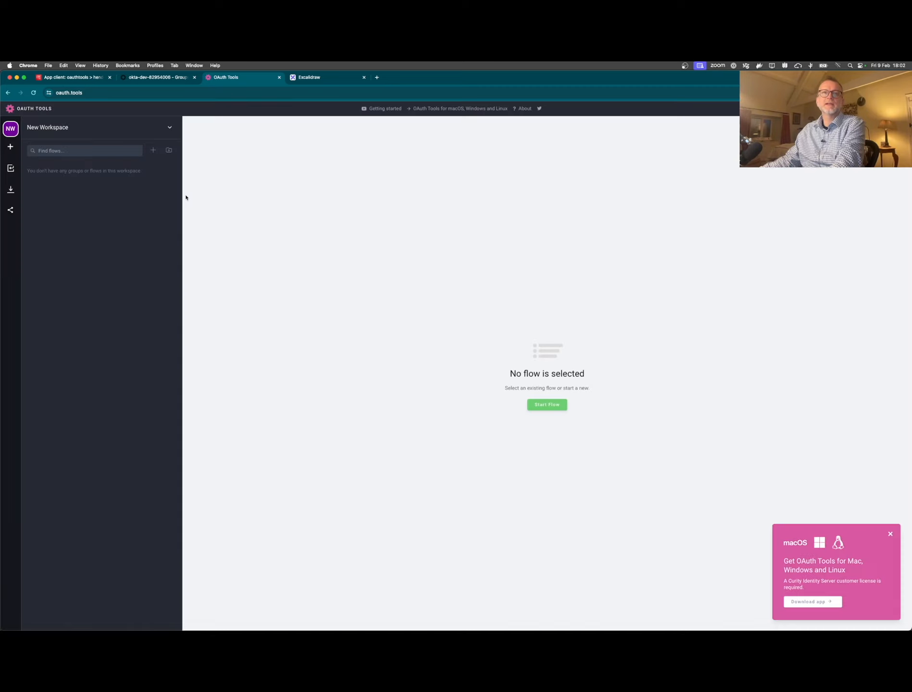
- Start a new authorization Code Flow using the saved Cognito client
left_click(11, 147)
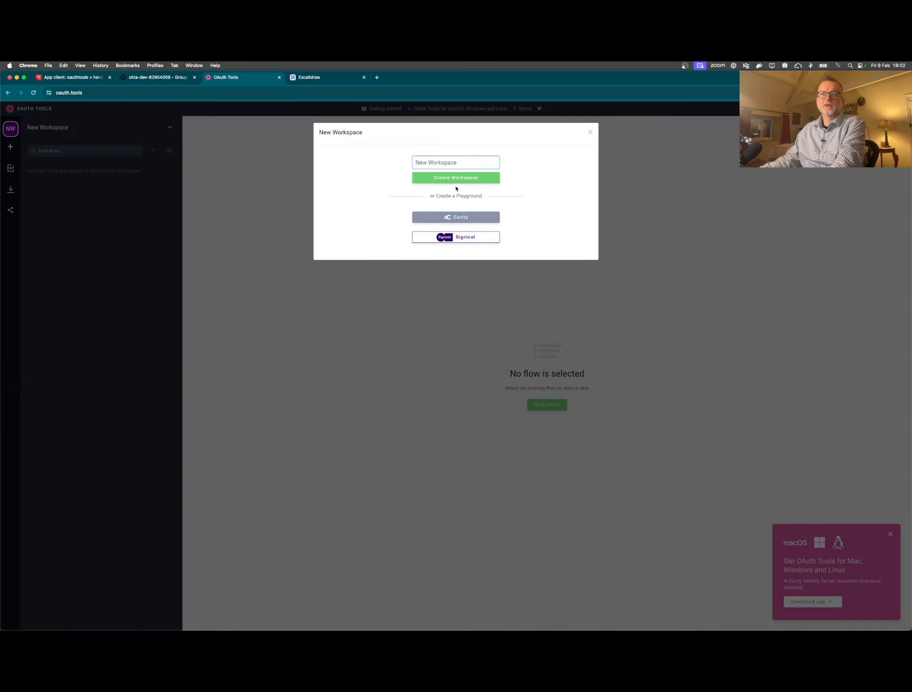
left_click(590, 132)
left_click(591, 133)
left_click(548, 404)
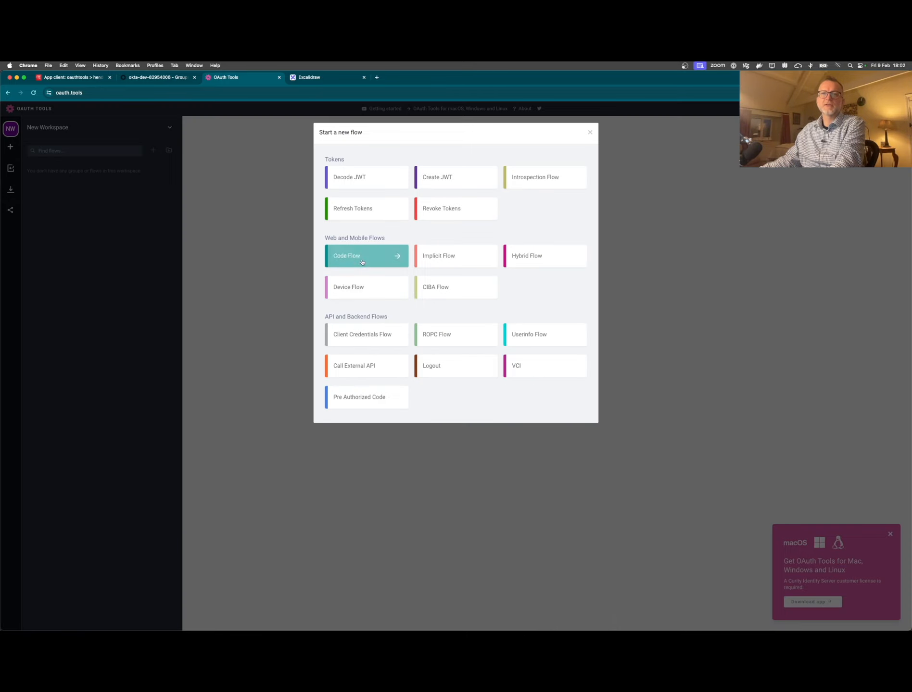
left_click(380, 255)
left_click(305, 276)
left_click(276, 290)
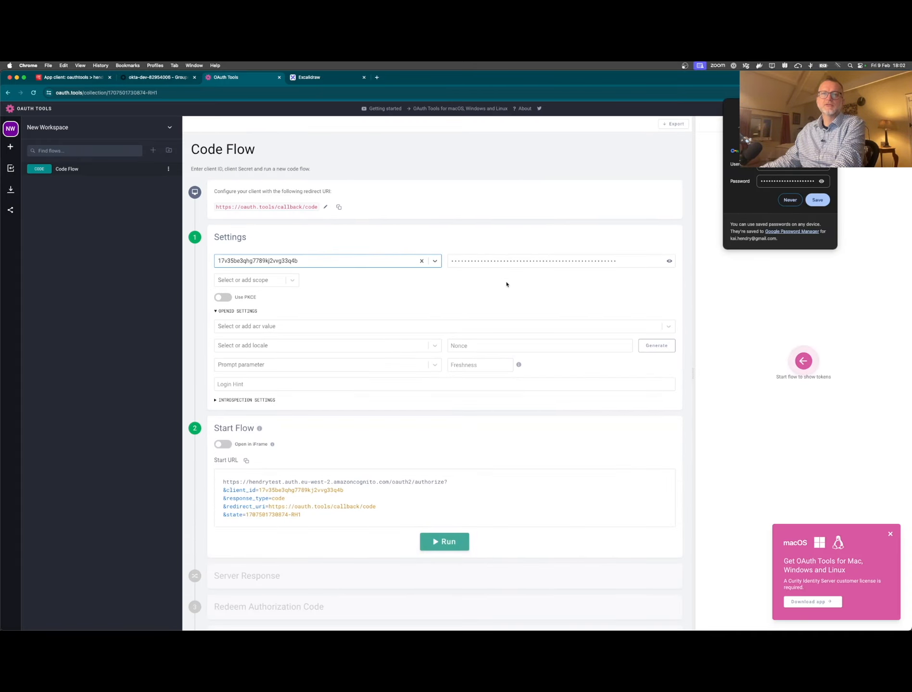
- Request only the openid scope, enable PKCE, and dismiss the save-password prompt
left_click(276, 278)
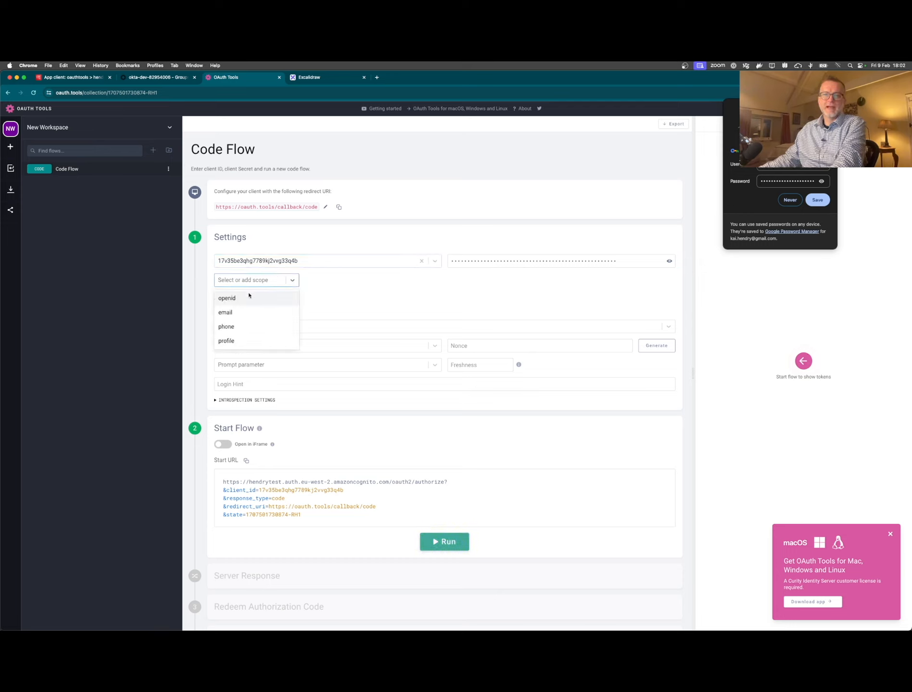
left_click(259, 297)
type("email")
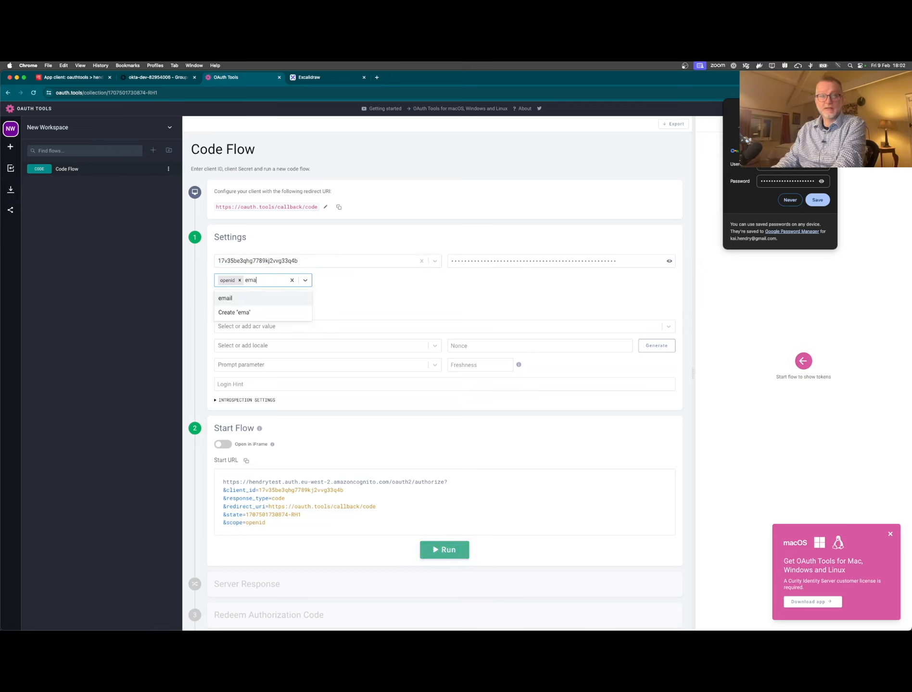
left_click(370, 266)
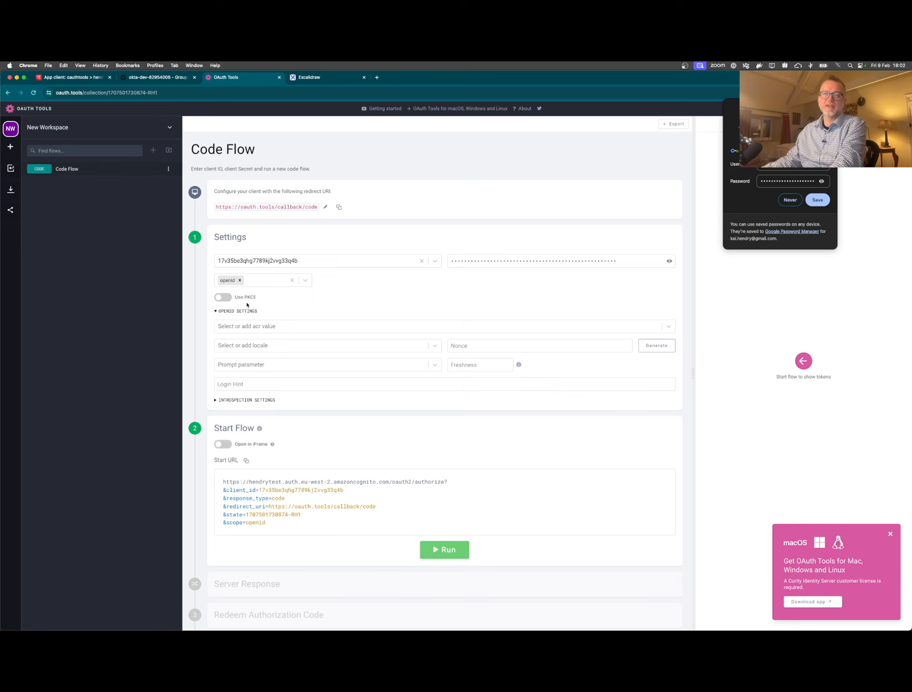
left_click(219, 299)
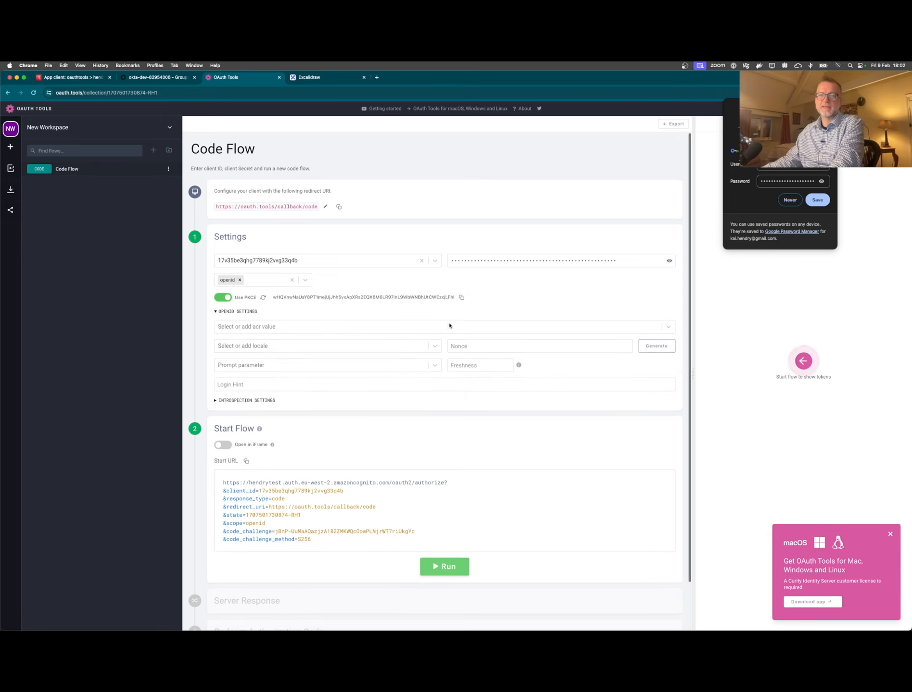
scroll(450, 325, "down", 2)
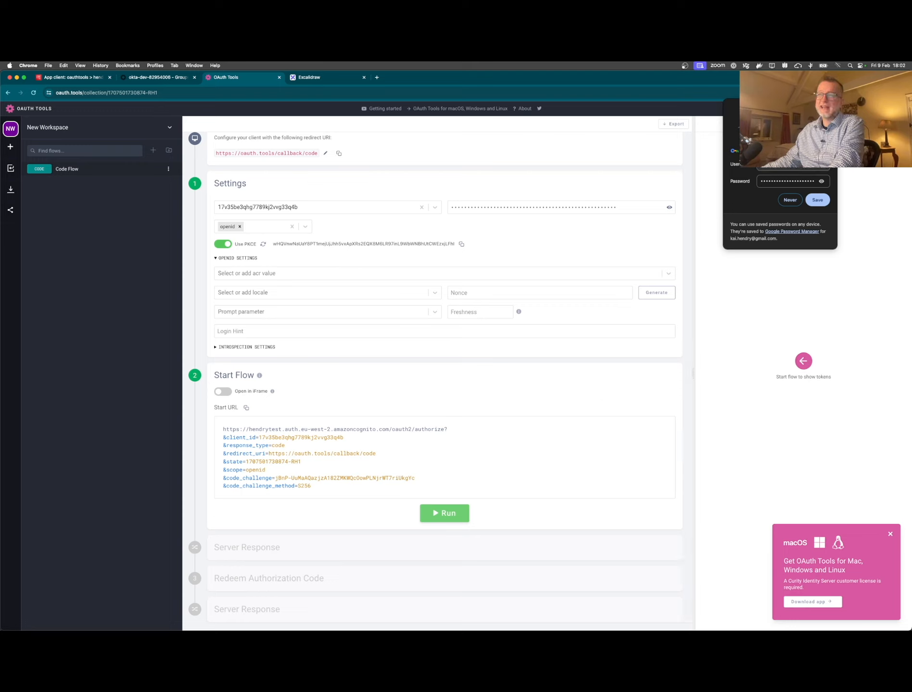
left_click(829, 107)
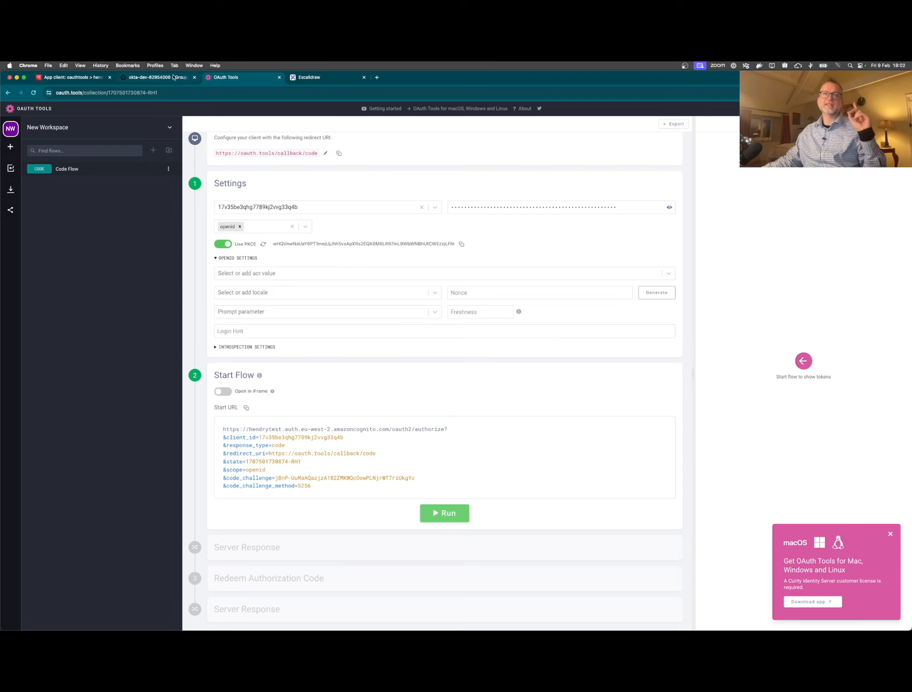
- Assign the Cognito app to the Okta user via Applications, then return to OAuth Tools
left_click(172, 78)
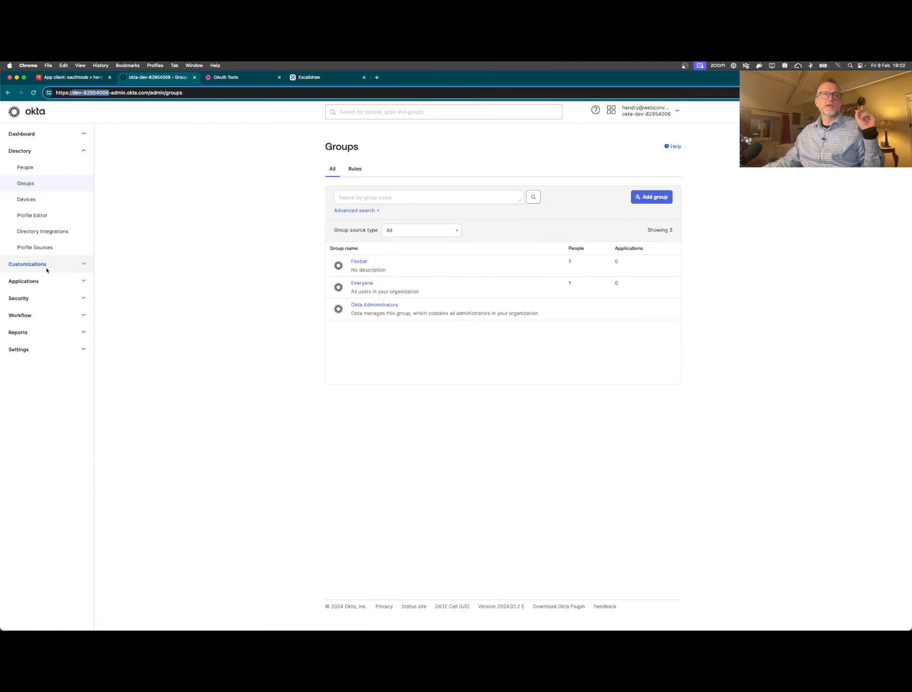
left_click(43, 282)
left_click(30, 297)
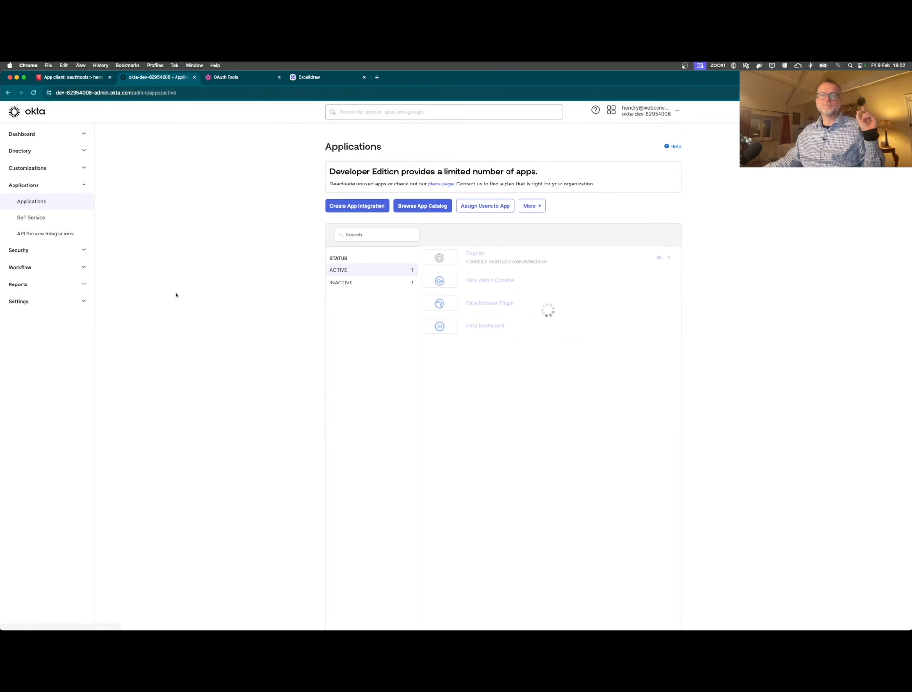
left_click(669, 258)
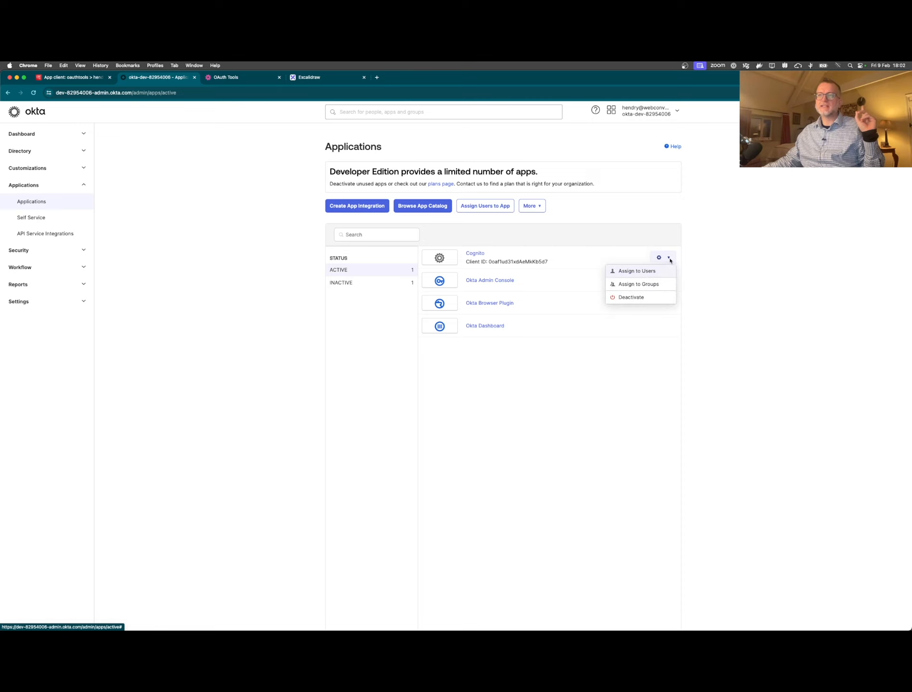
left_click(652, 278)
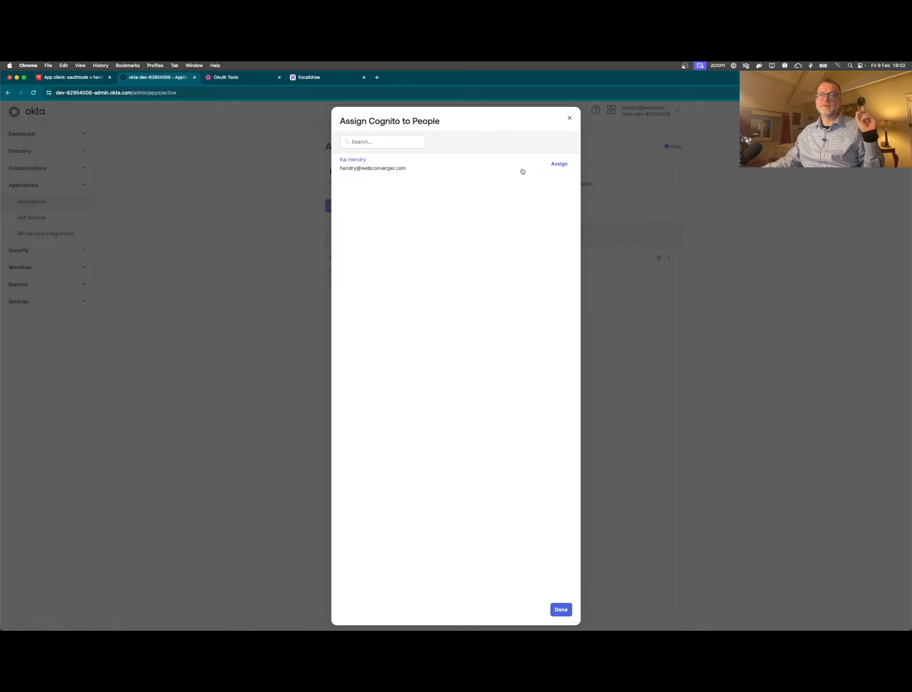
left_click(559, 164)
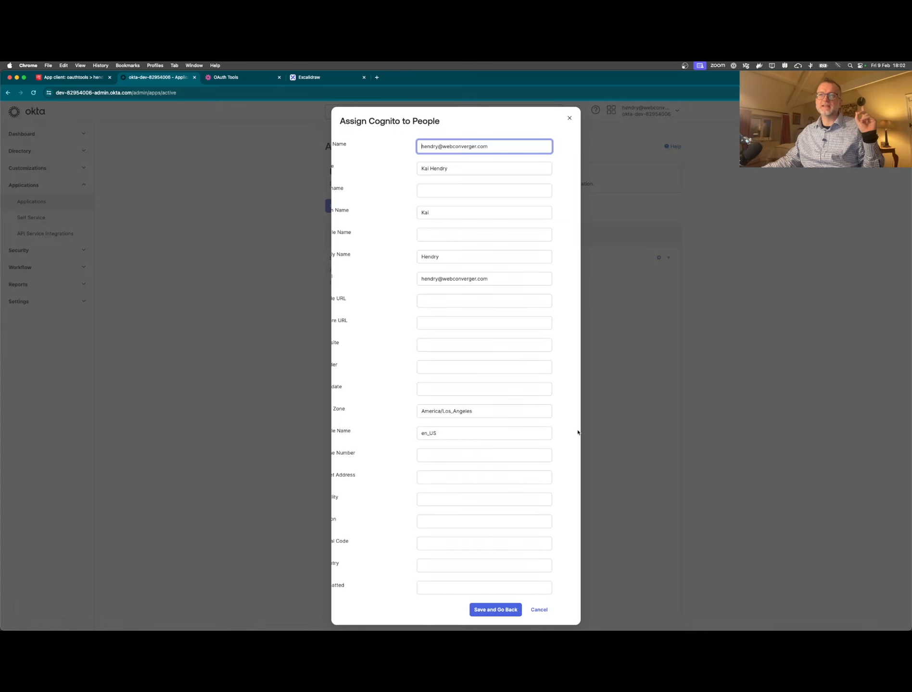
left_click(520, 610)
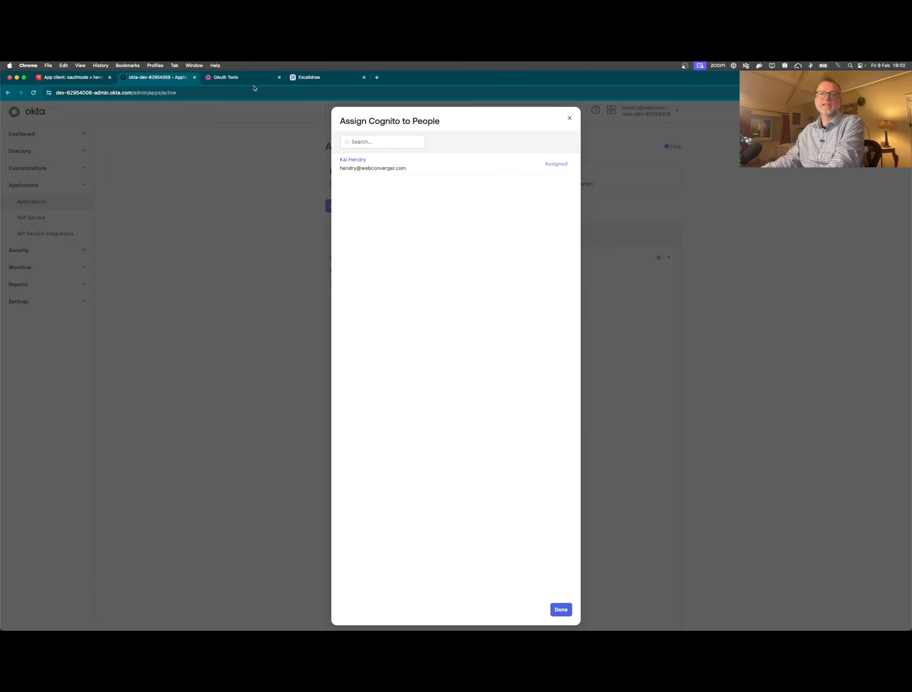
left_click(244, 79)
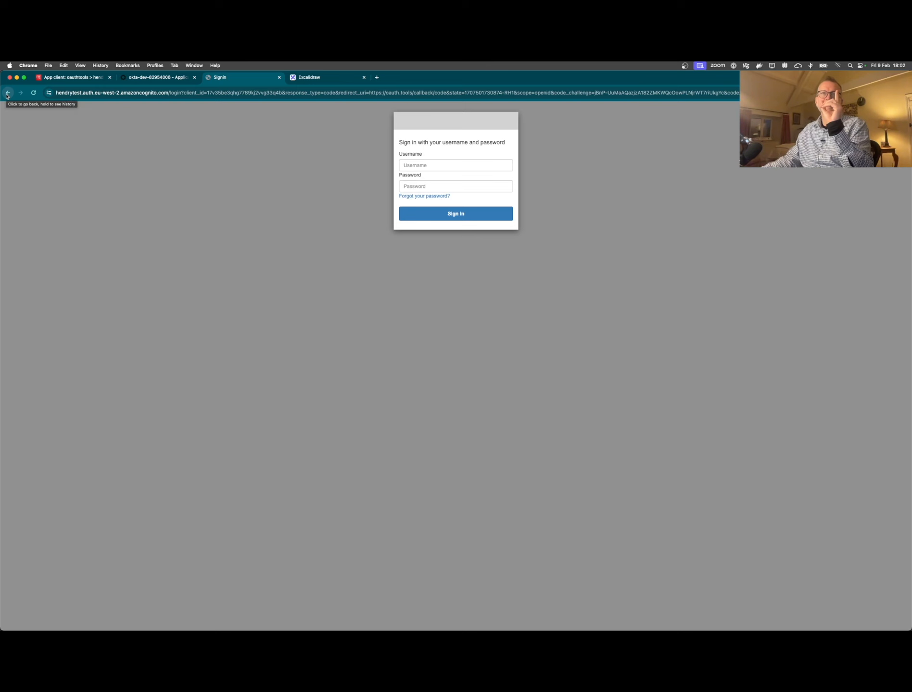
- Navigate from the oauthtools client back to hendrytest's App integration app client list
left_click(61, 78)
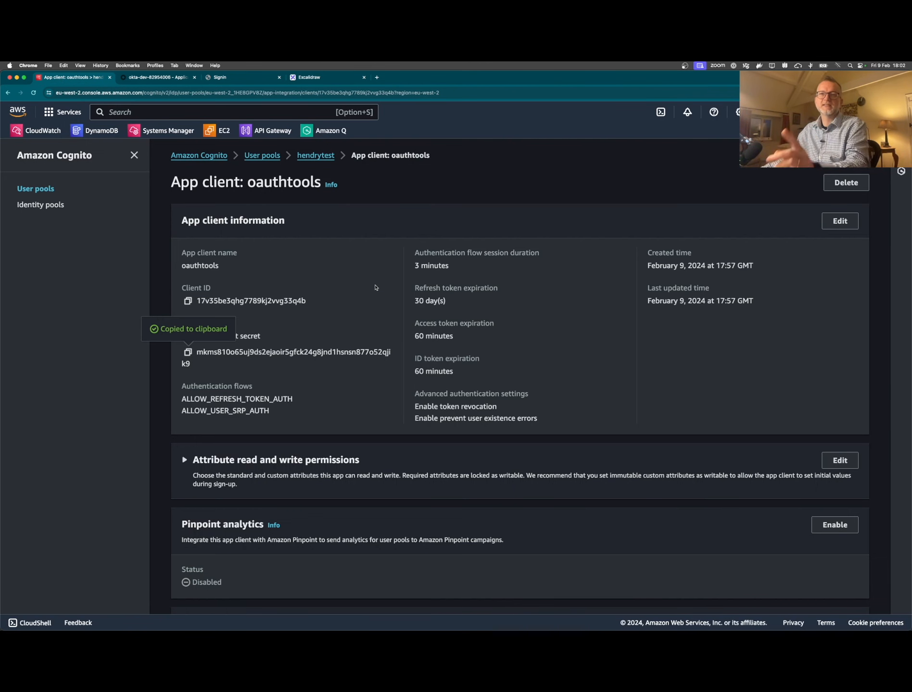
left_click(315, 155)
scroll(383, 271, "down", 5)
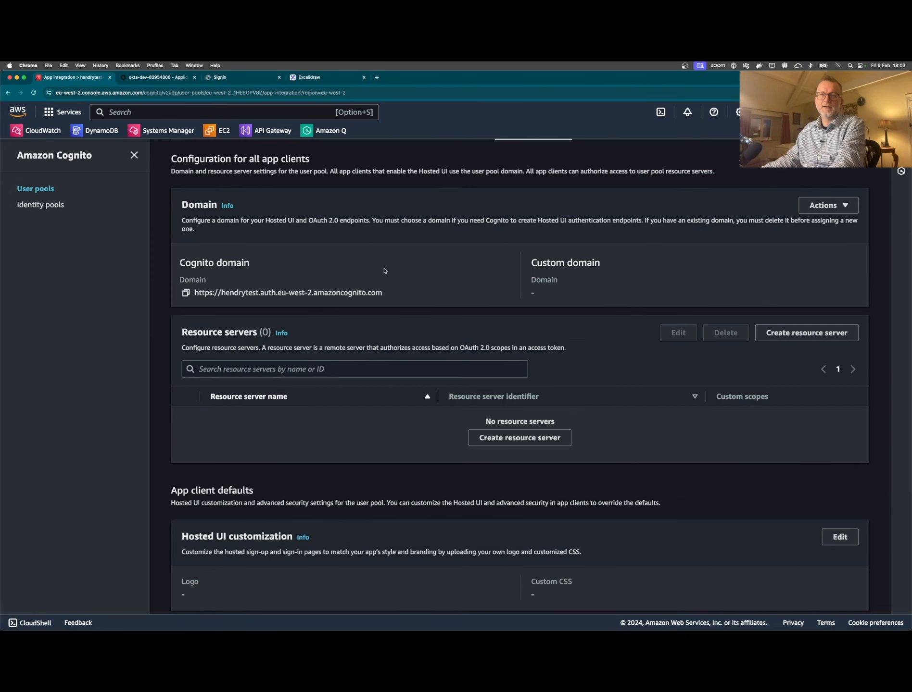
scroll(384, 271, "down", 5)
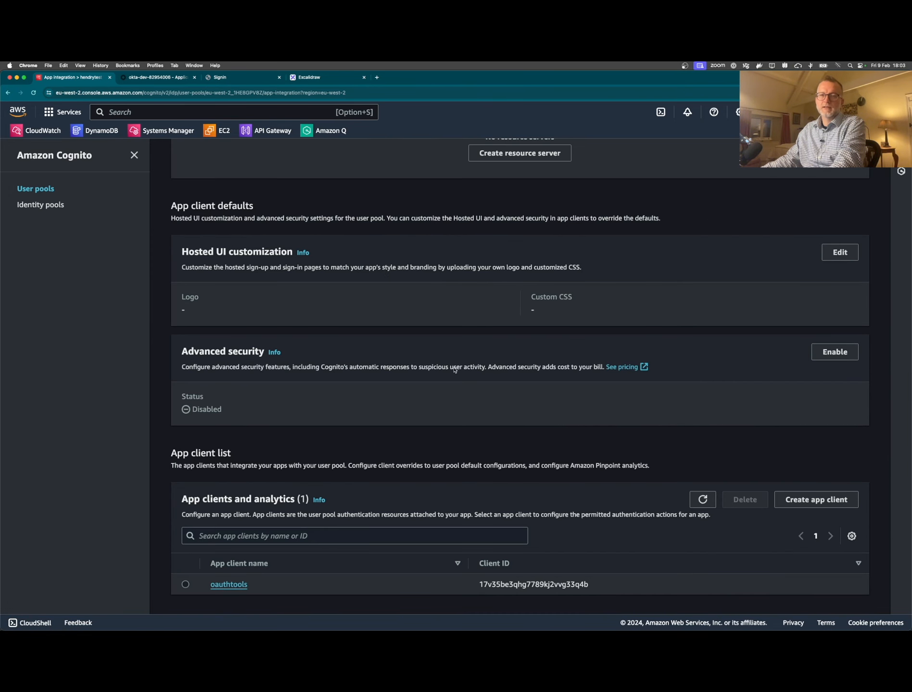
- Open the oauthtools app client's edit form and inspect its Authentication flows list
left_click(228, 584)
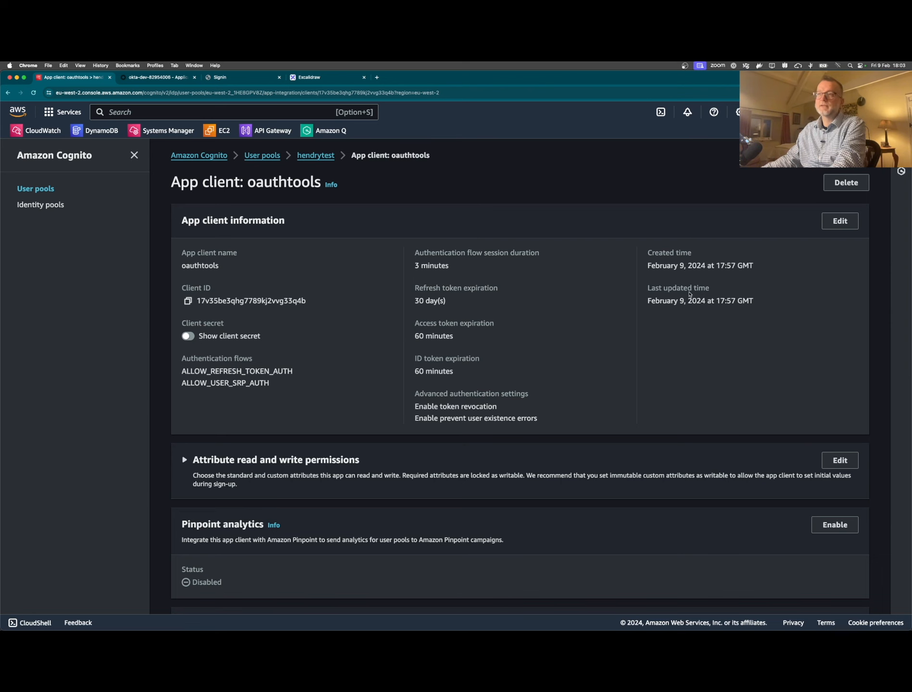
left_click(829, 226)
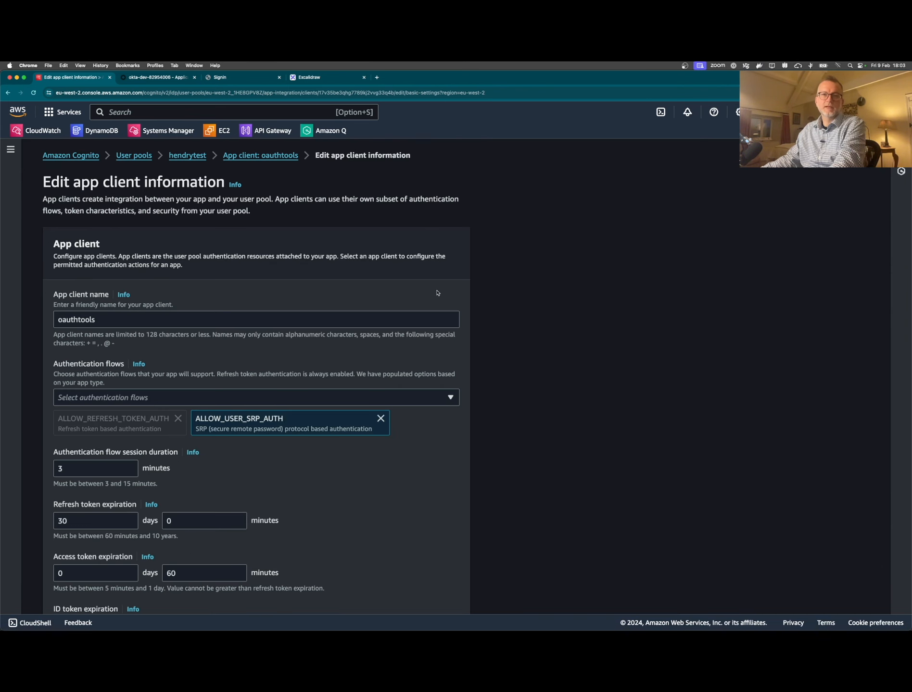
scroll(397, 316, "down", 3)
left_click(121, 270)
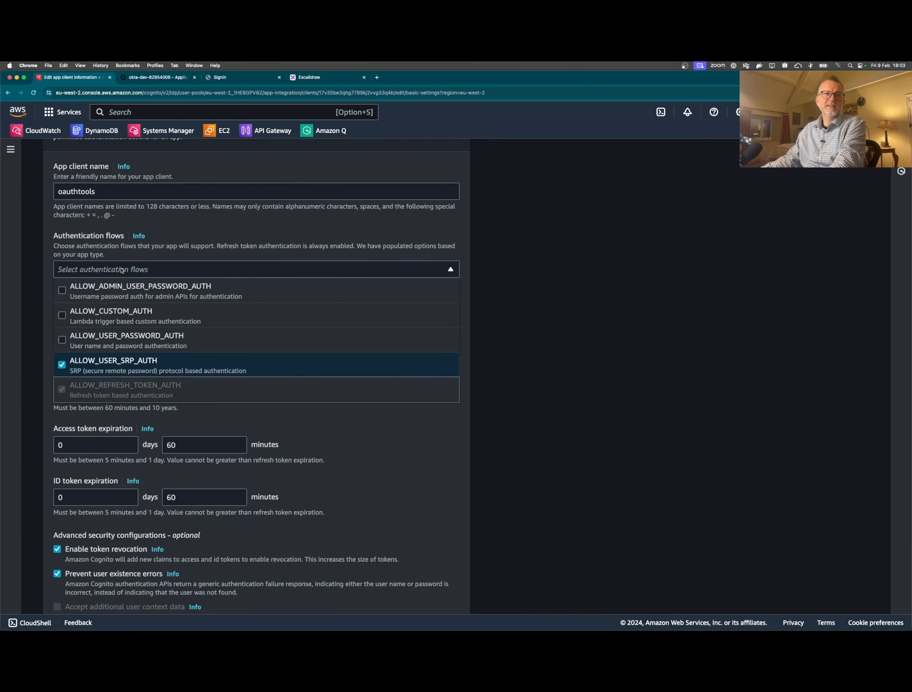
left_click(149, 236)
scroll(143, 291, "down", 3)
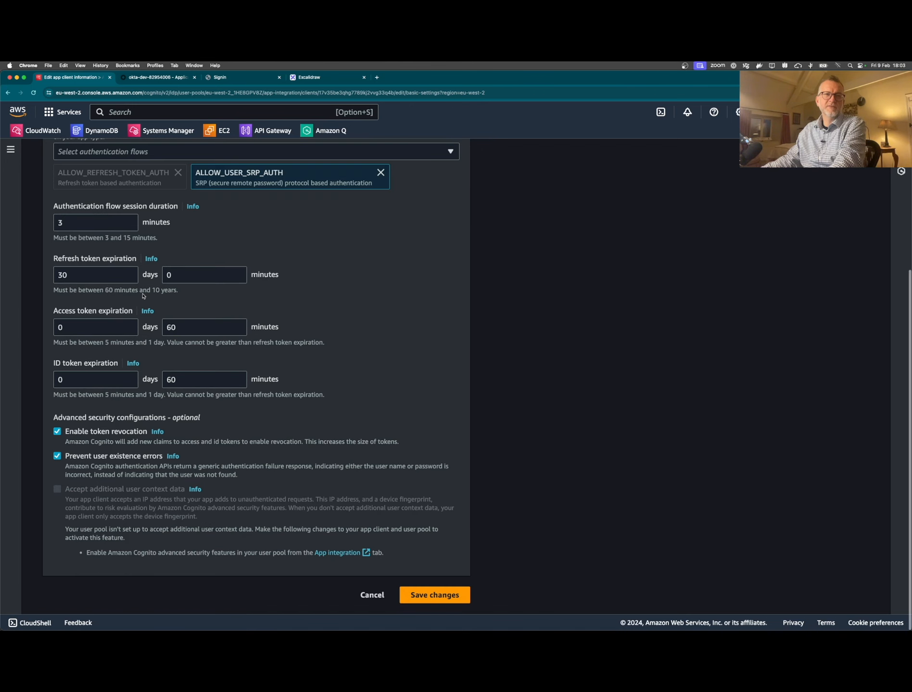
scroll(143, 292, "up", 5)
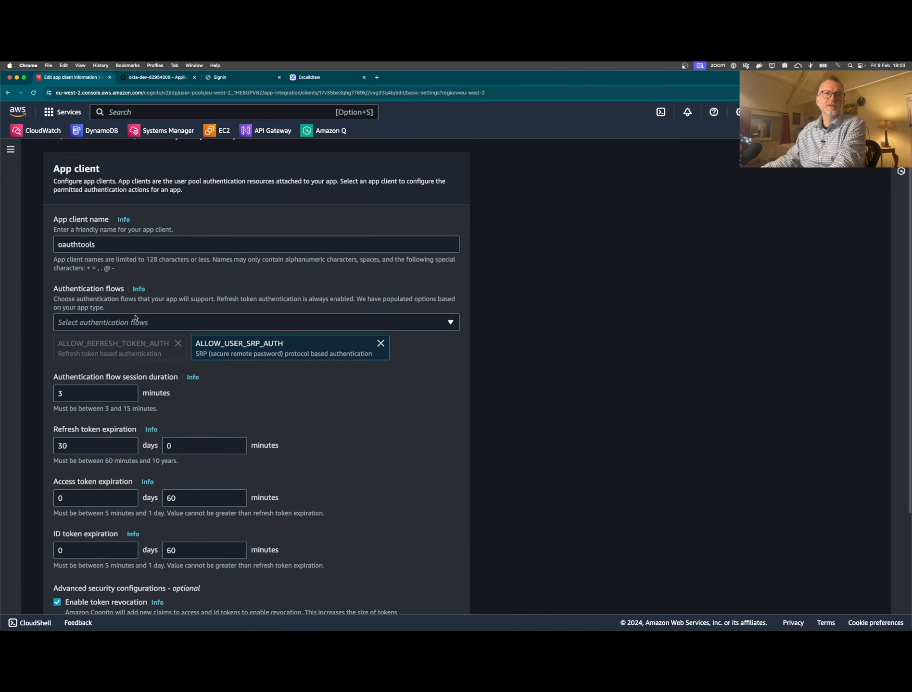
- Recheck the authentication flows, cancel the edit unchanged, and review the Hosted UI section
left_click(136, 318)
left_click(160, 309)
scroll(161, 308, "up", 2)
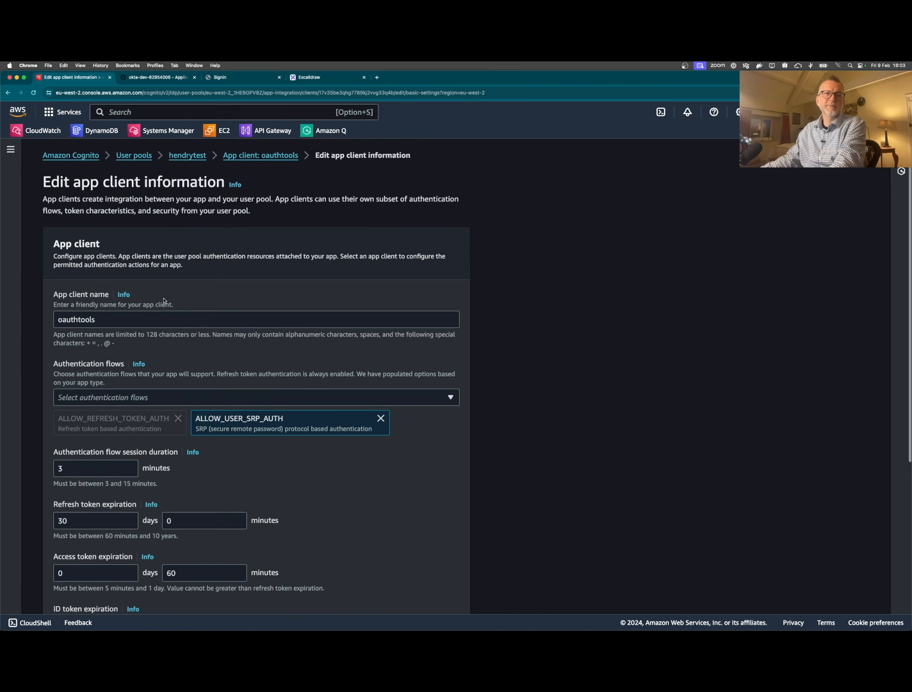
scroll(161, 308, "down", 5)
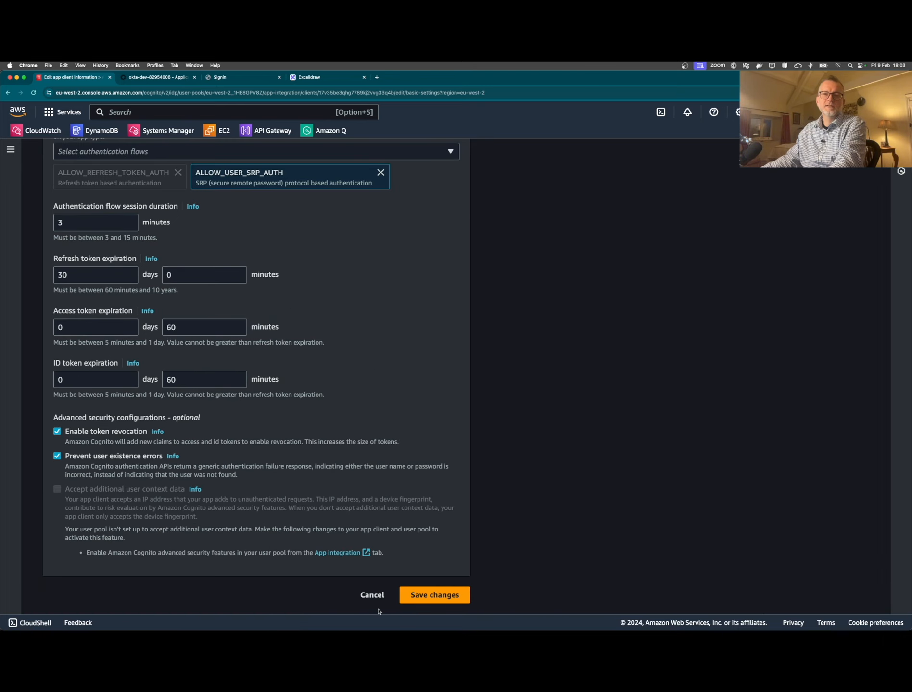
left_click(372, 595)
scroll(370, 547, "down", 15)
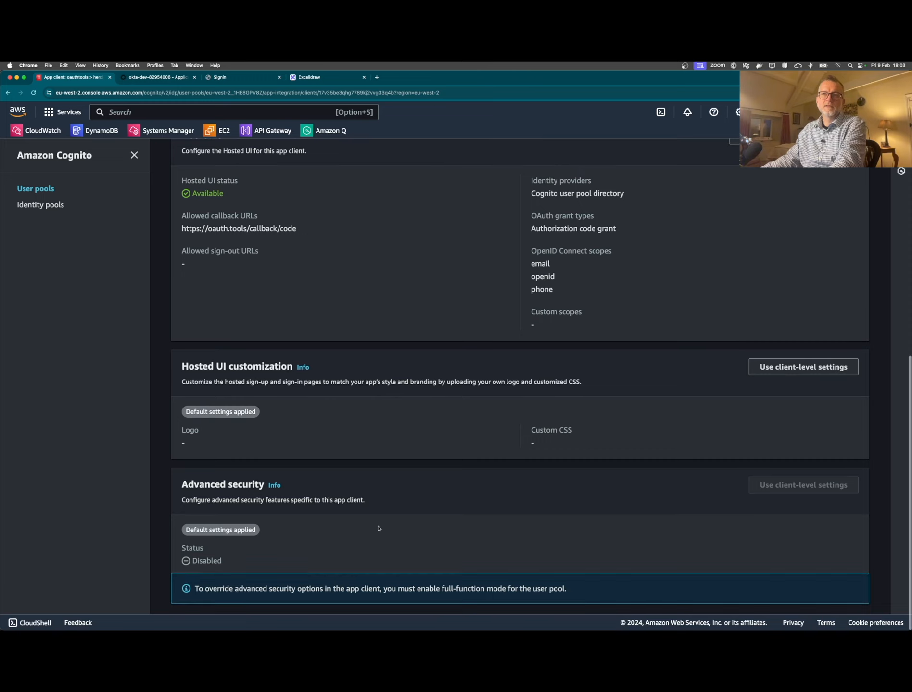
scroll(376, 529, "up", 3)
- Make Okta the only identity provider, drop the Phone scope, and save the hosted UI settings
left_click(750, 251)
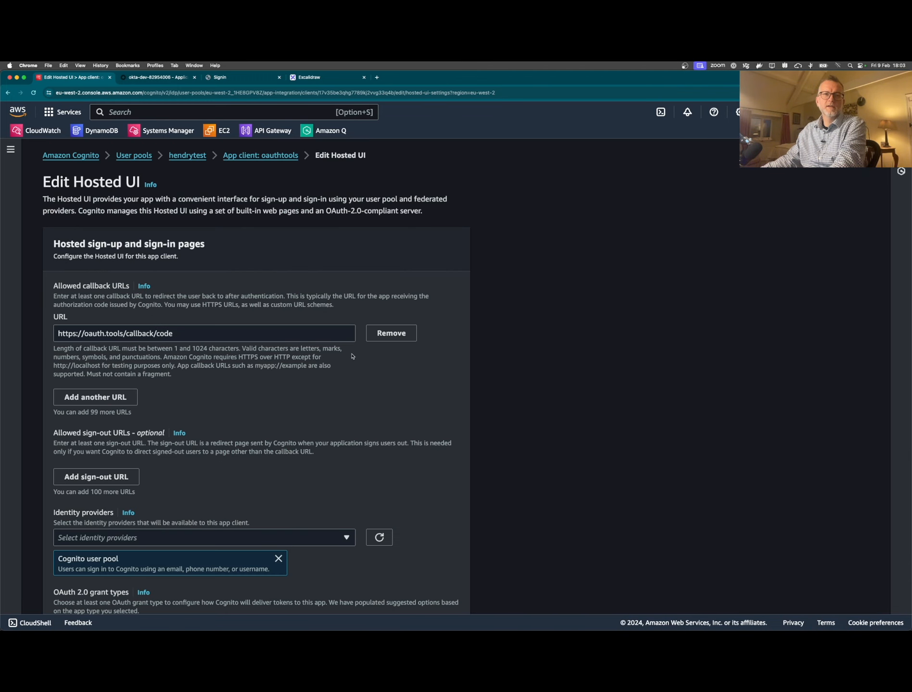
scroll(336, 370, "down", 3)
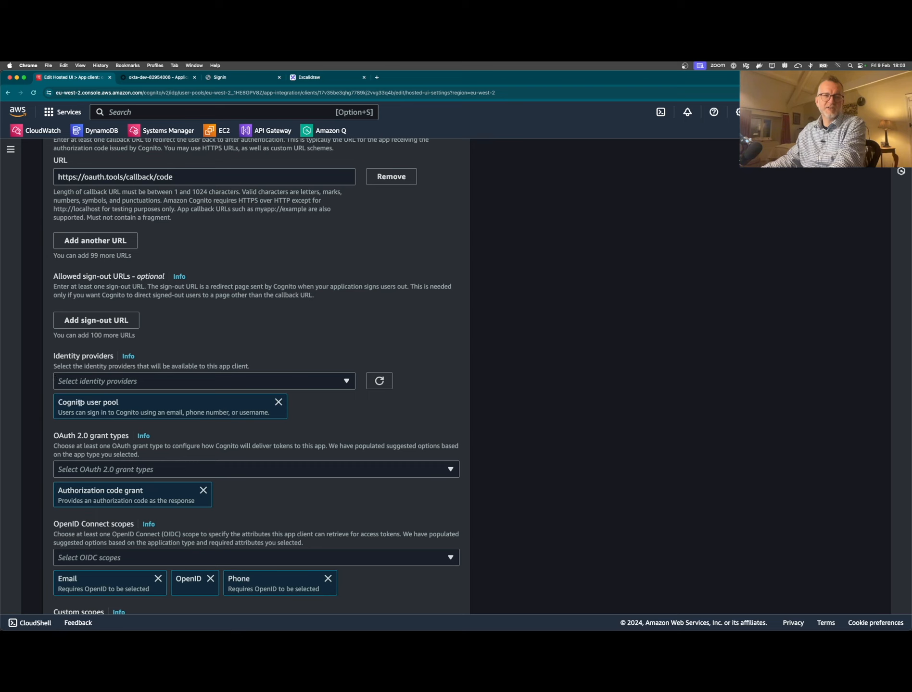
left_click(279, 402)
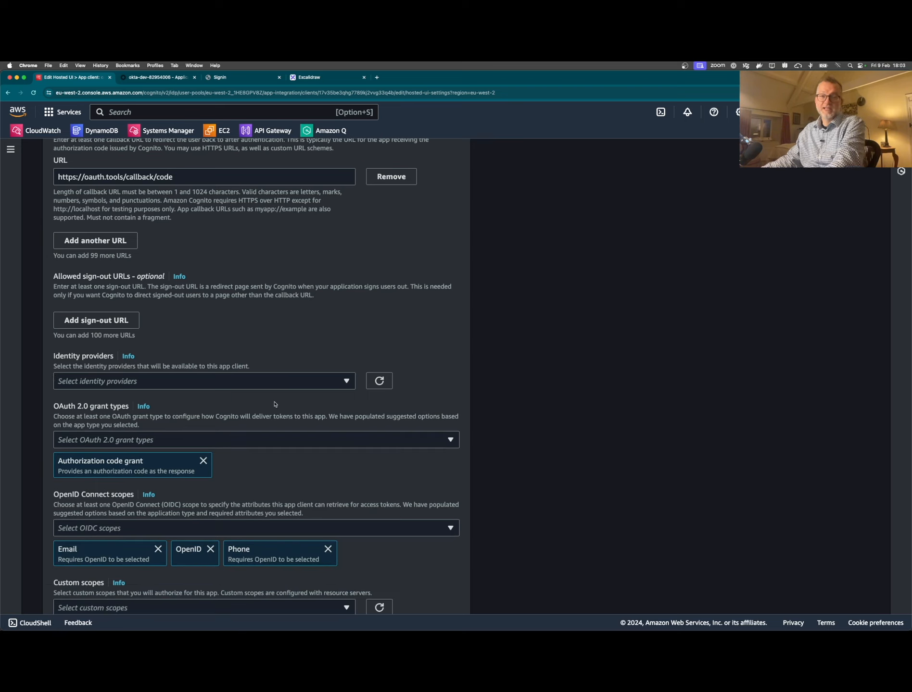
left_click(168, 381)
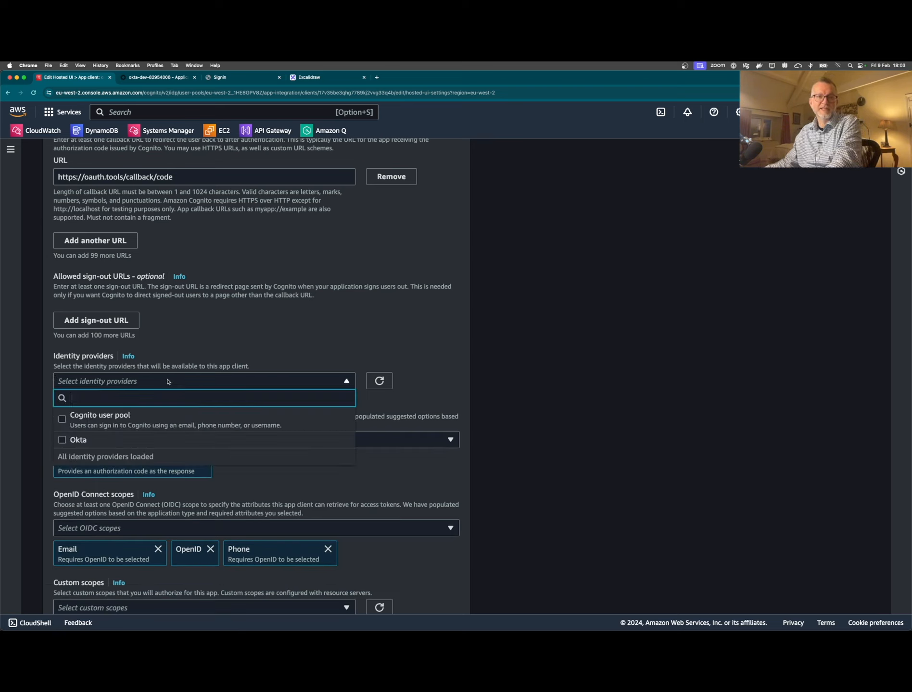
left_click(130, 437)
left_click(380, 343)
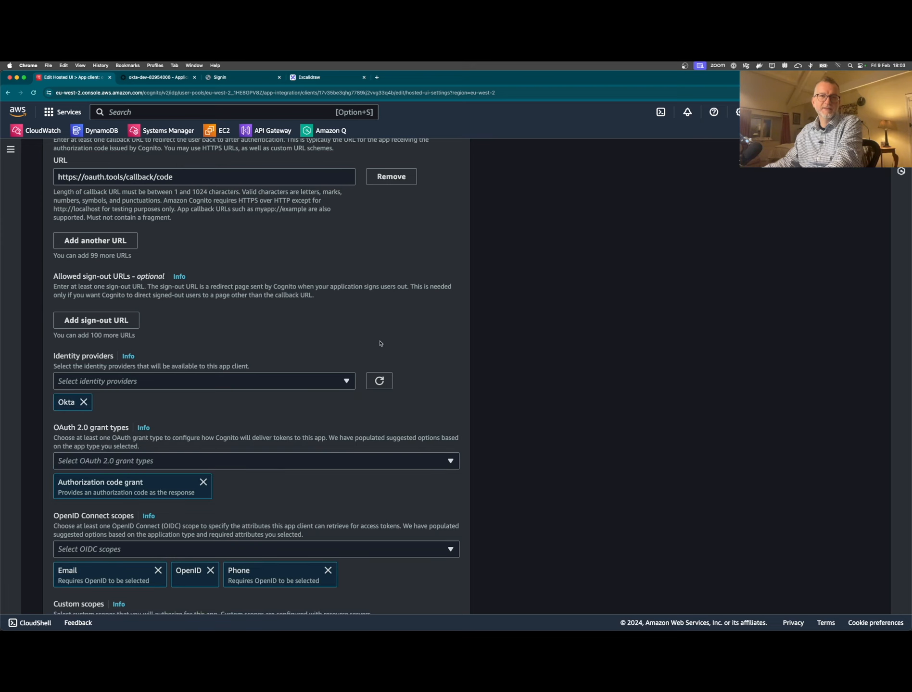
scroll(380, 343, "down", 5)
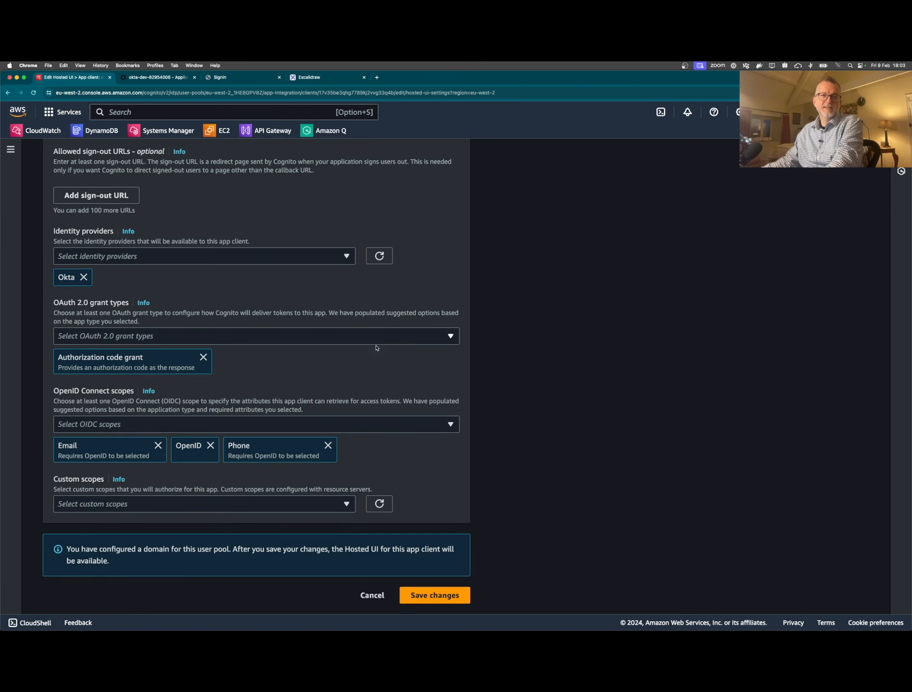
left_click(328, 446)
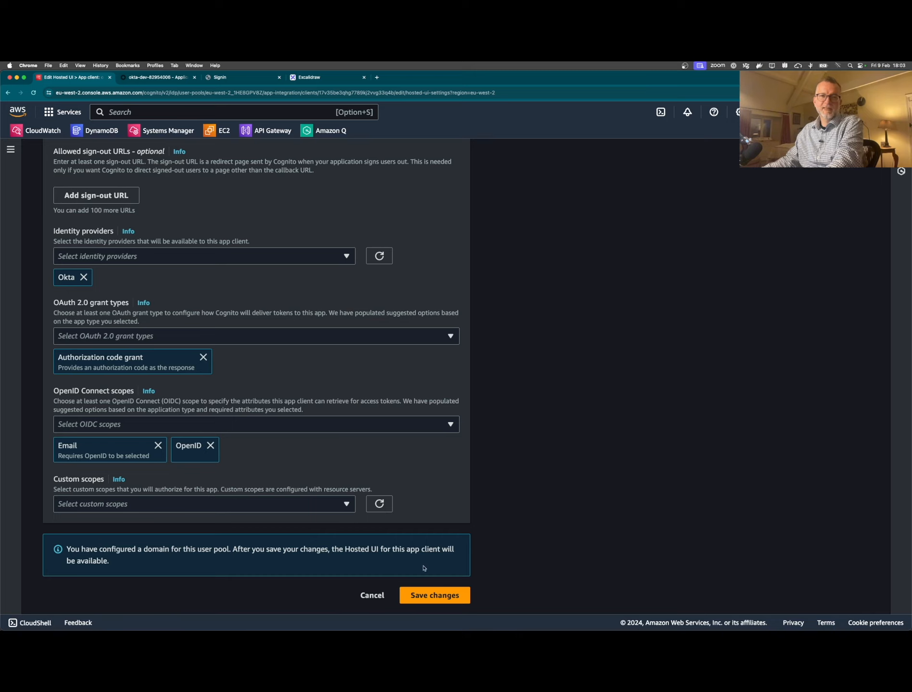
left_click(443, 596)
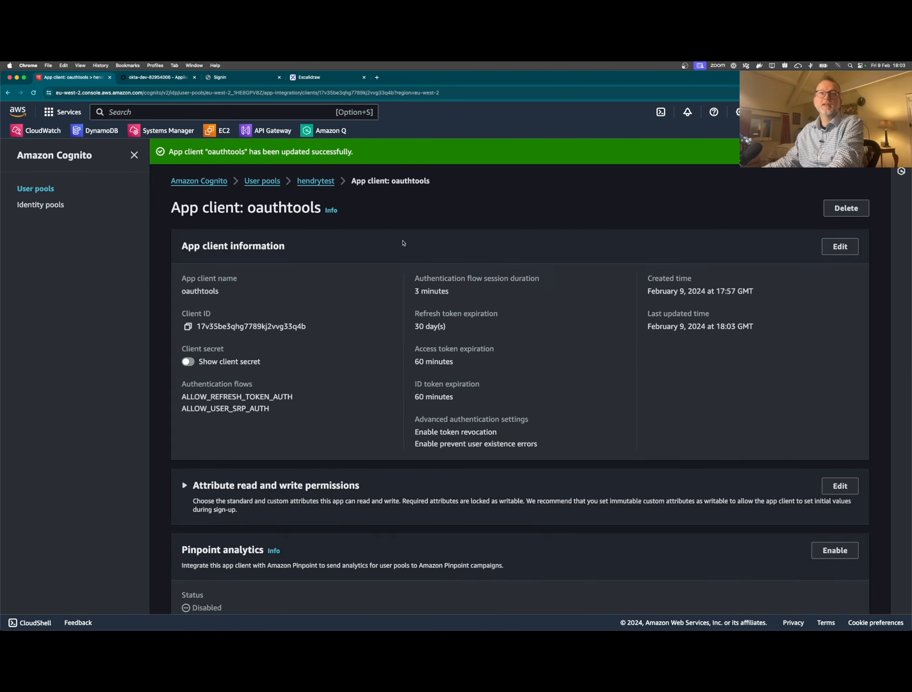
- Return to the OAuth Tools code flow page and run the flow
left_click(227, 79)
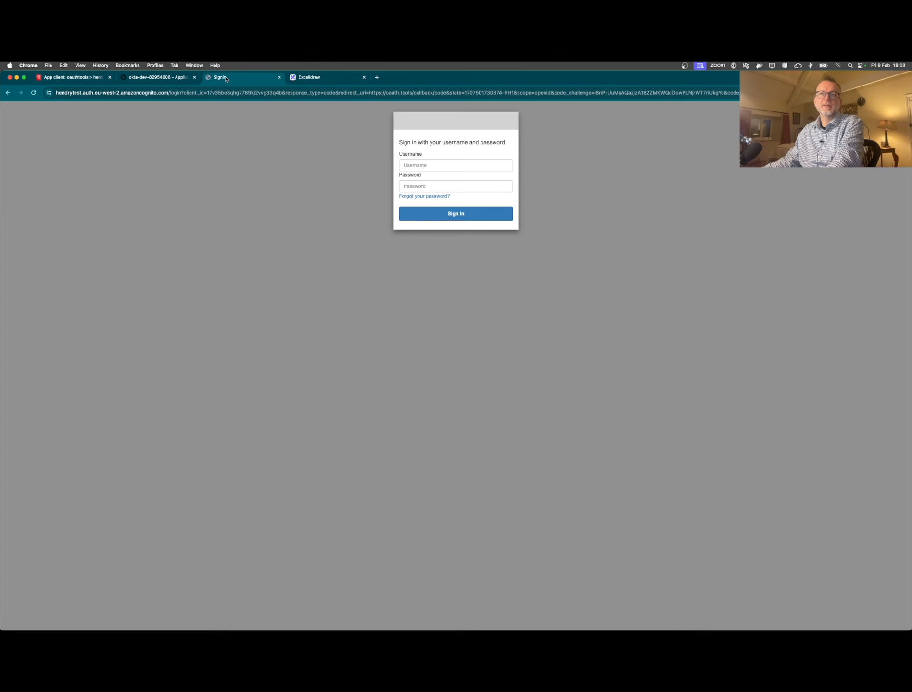
left_click(8, 93)
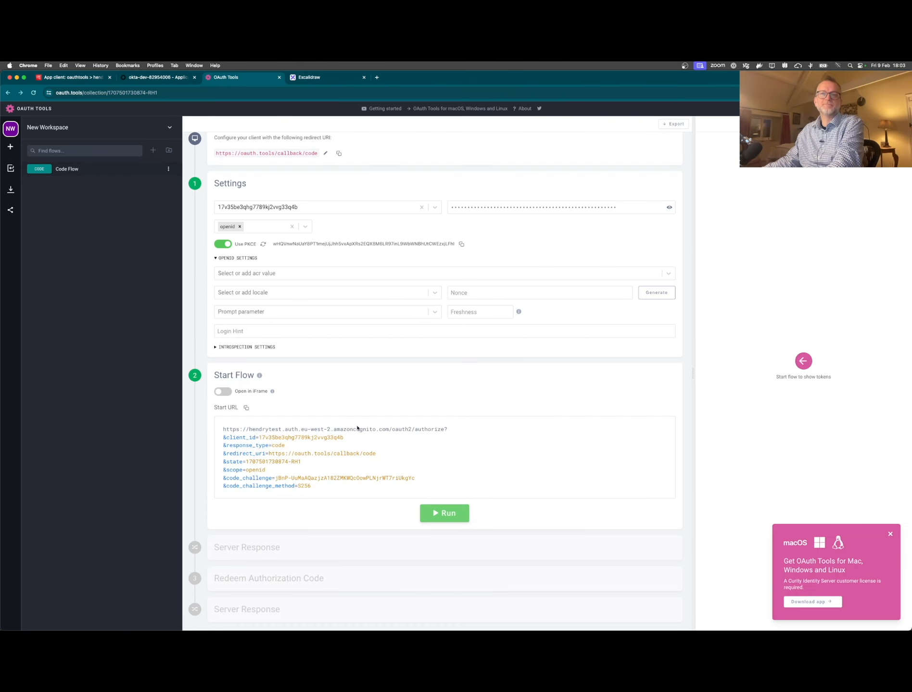
left_click(445, 523)
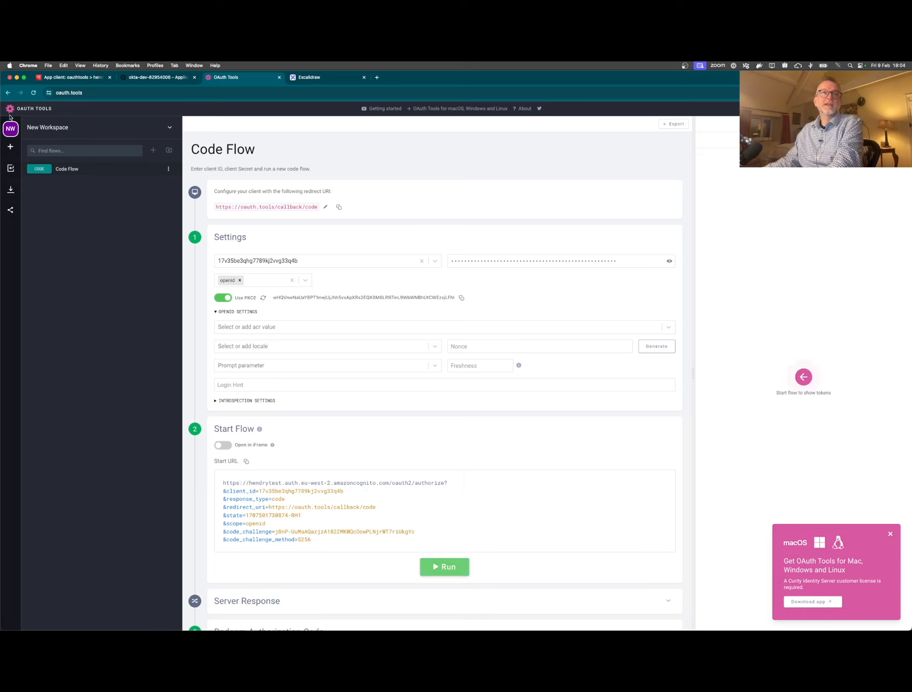
- Delete the stored Cognito, dev-82954006.okta.com and okta.com site data for oauth.tools
left_click(48, 94)
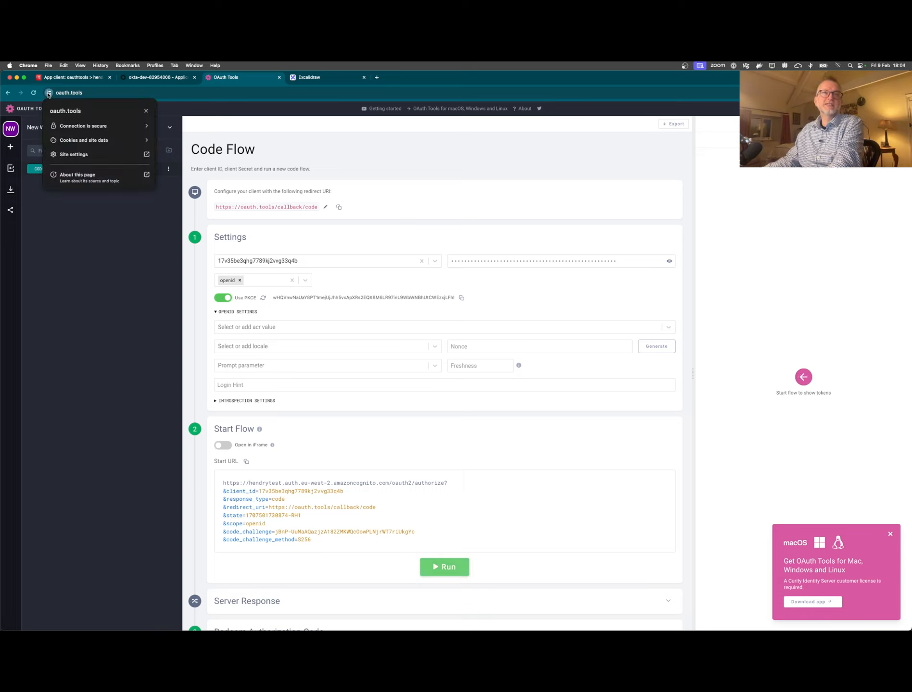
left_click(146, 141)
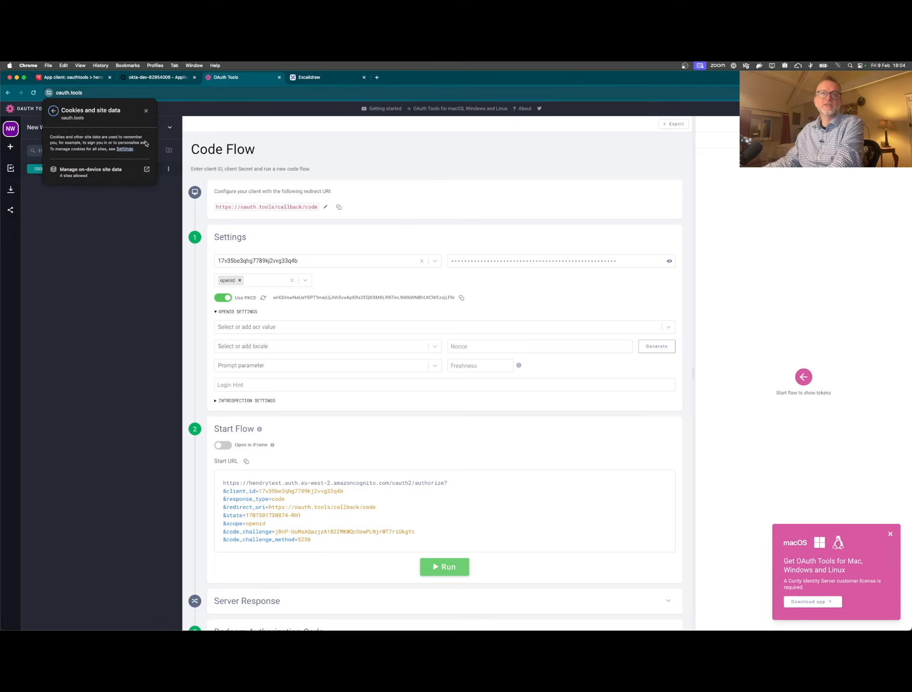
left_click(140, 168)
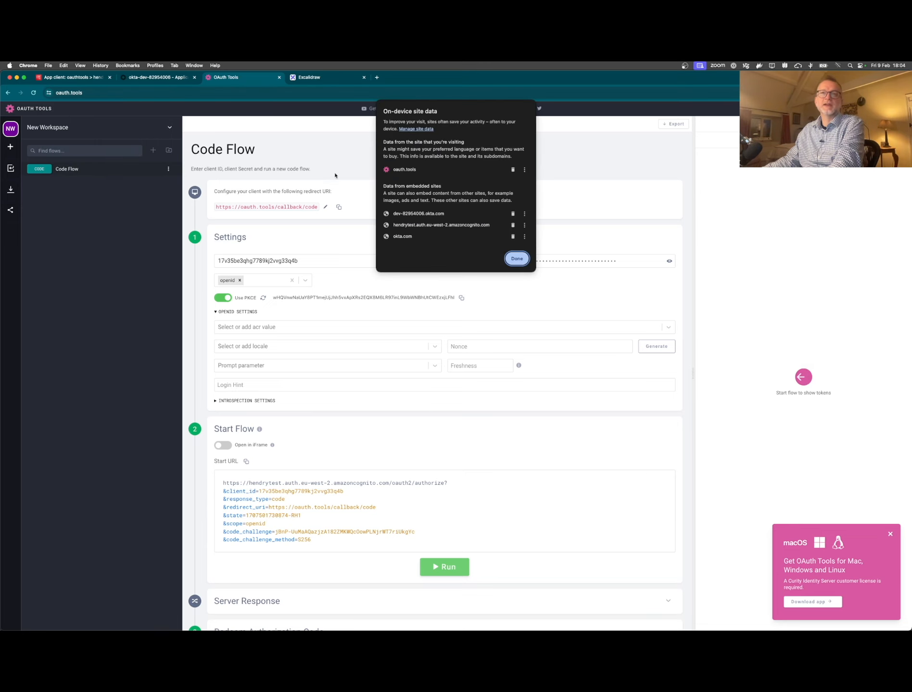
left_click(513, 225)
left_click(513, 213)
left_click(513, 214)
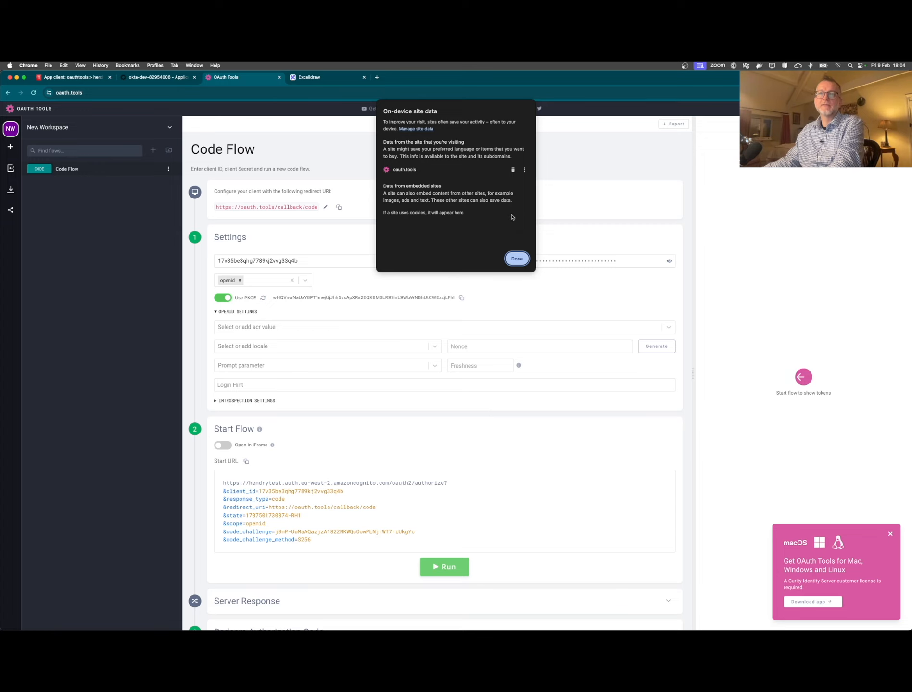
left_click(516, 258)
- Rerun the code flow to reach the Okta sign-in page
scroll(480, 461, "down", 3)
left_click(441, 560)
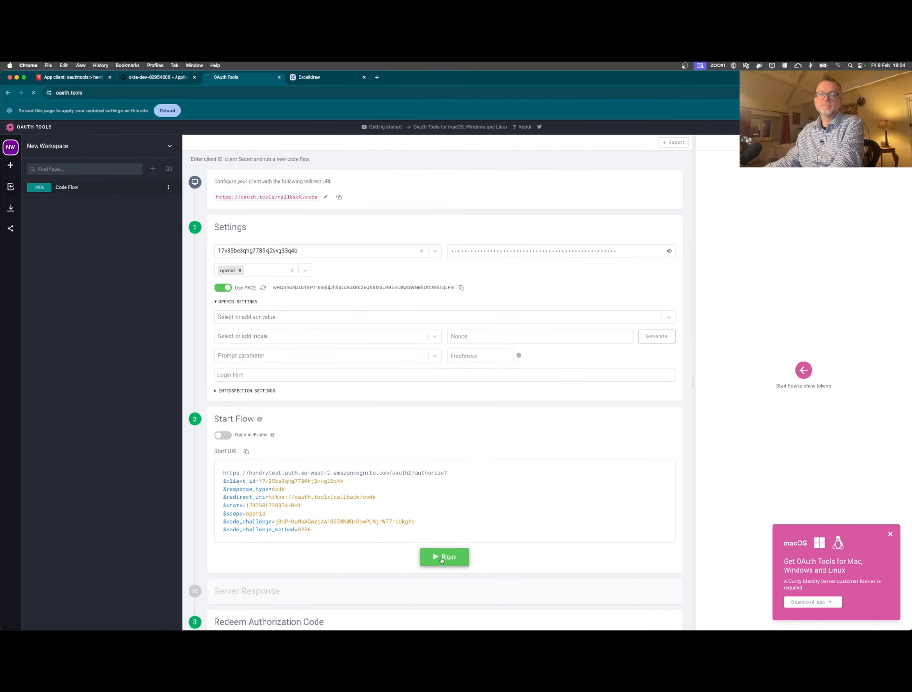
left_click(430, 249)
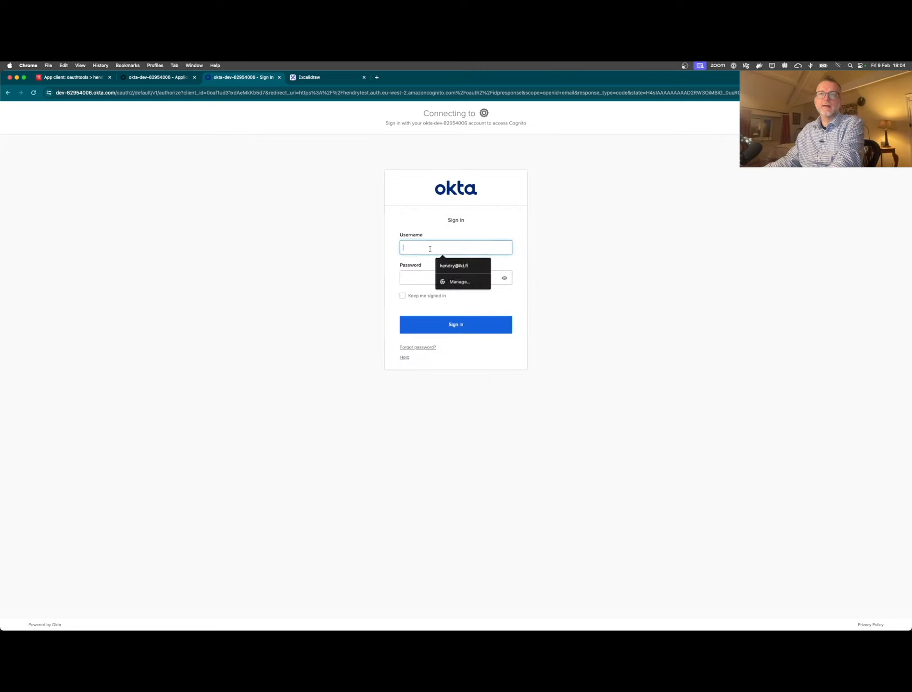
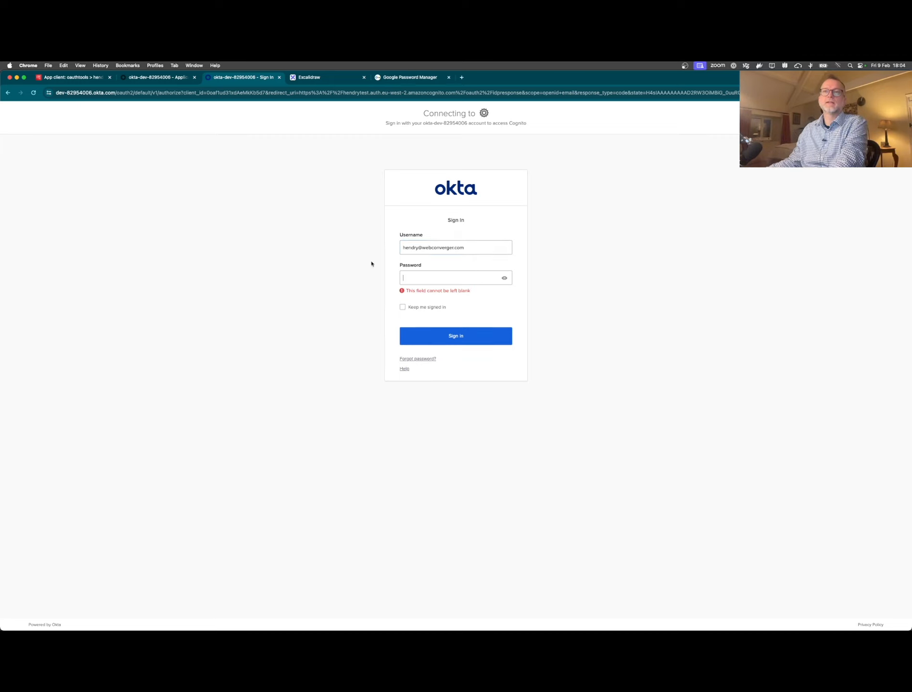
- Sign in to Okta with the user's username and saved account password
key("super+v")
left_click(446, 328)
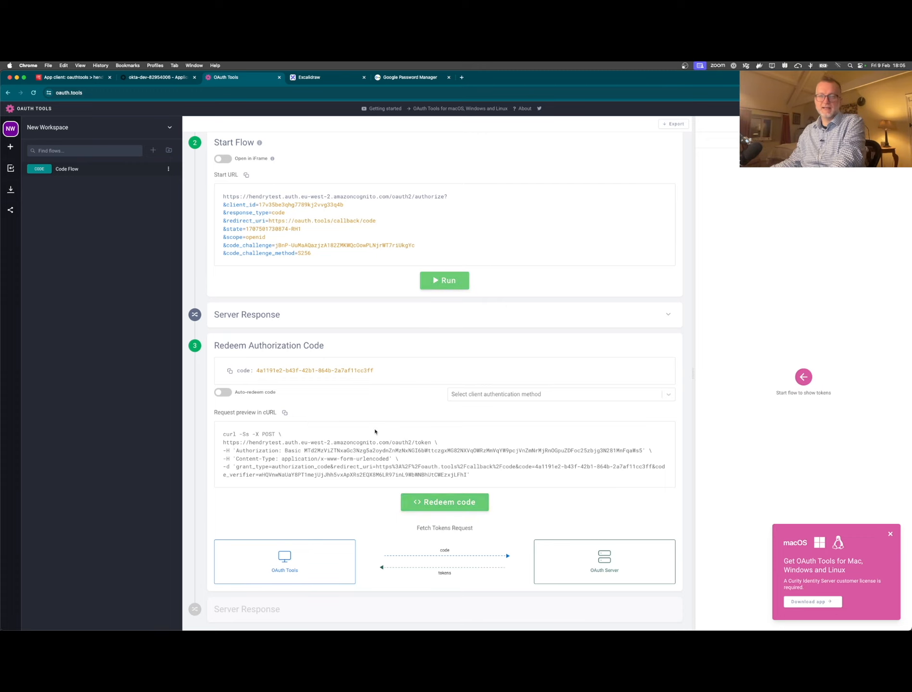
- Show the callback server response and redeem the authorization code for tokens
left_click(237, 322)
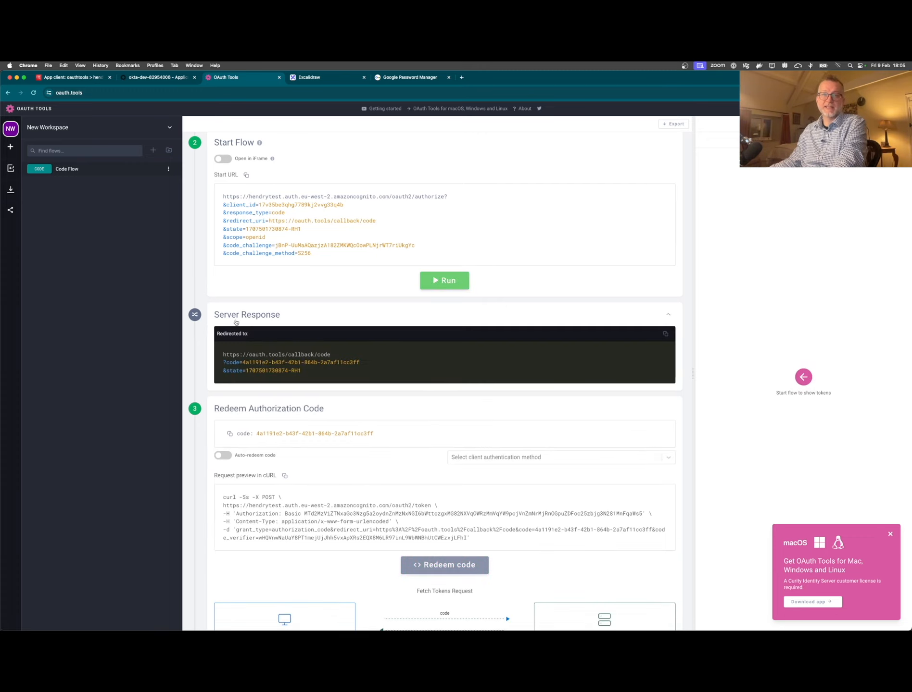
scroll(270, 331, "down", 2)
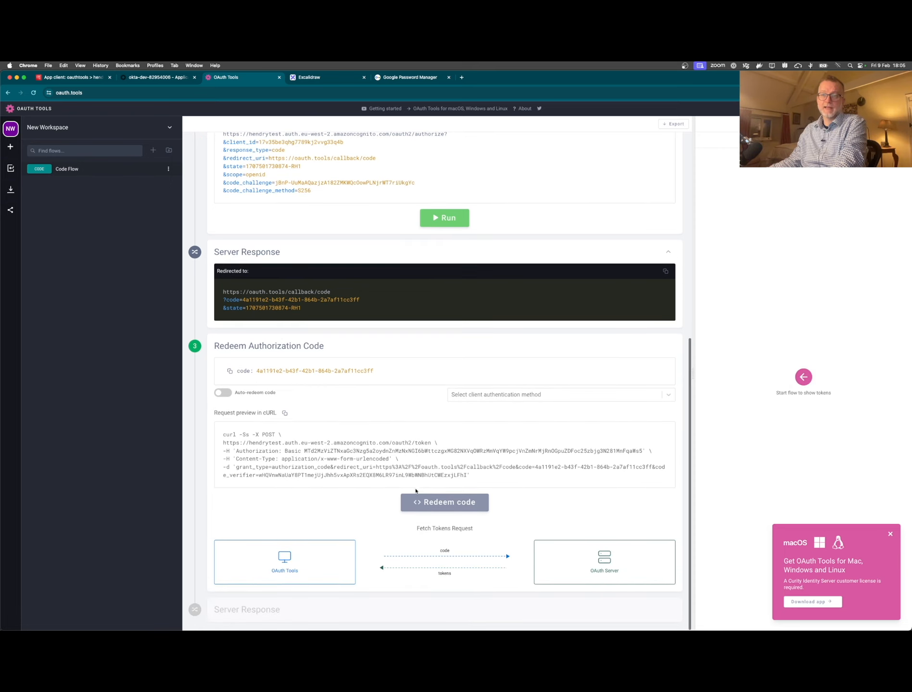
left_click(437, 505)
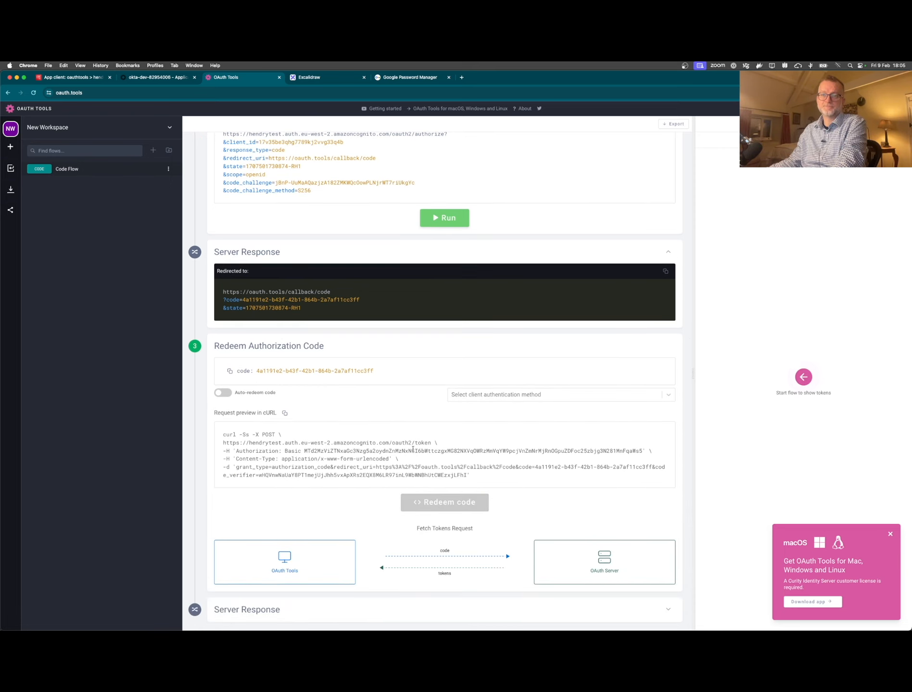
- Open the HTTP 200 token response and select the access_token value
left_click(274, 610)
scroll(309, 471, "down", 9)
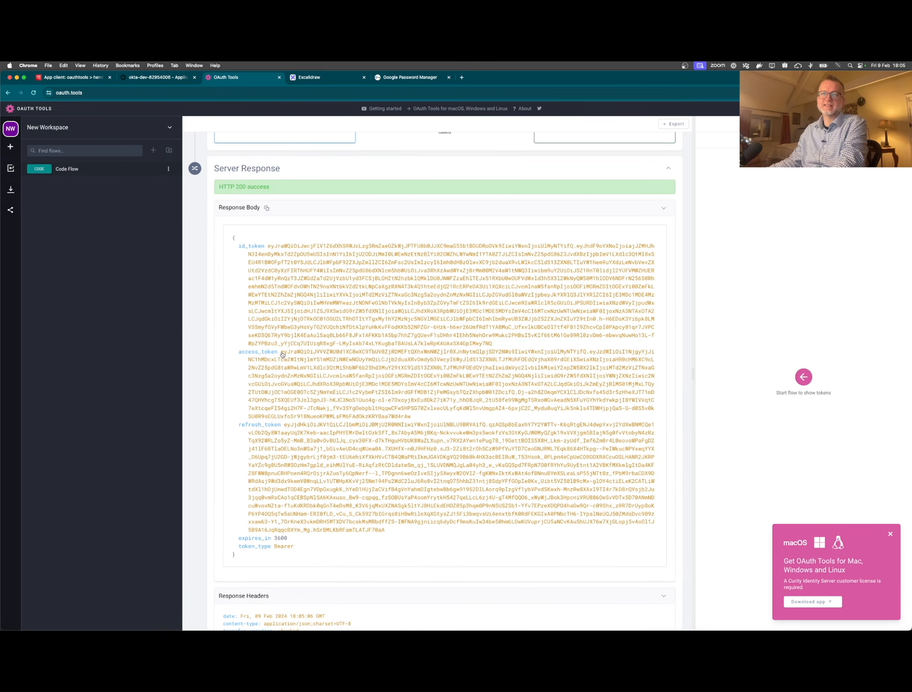
left_click_drag(282, 352, 413, 417)
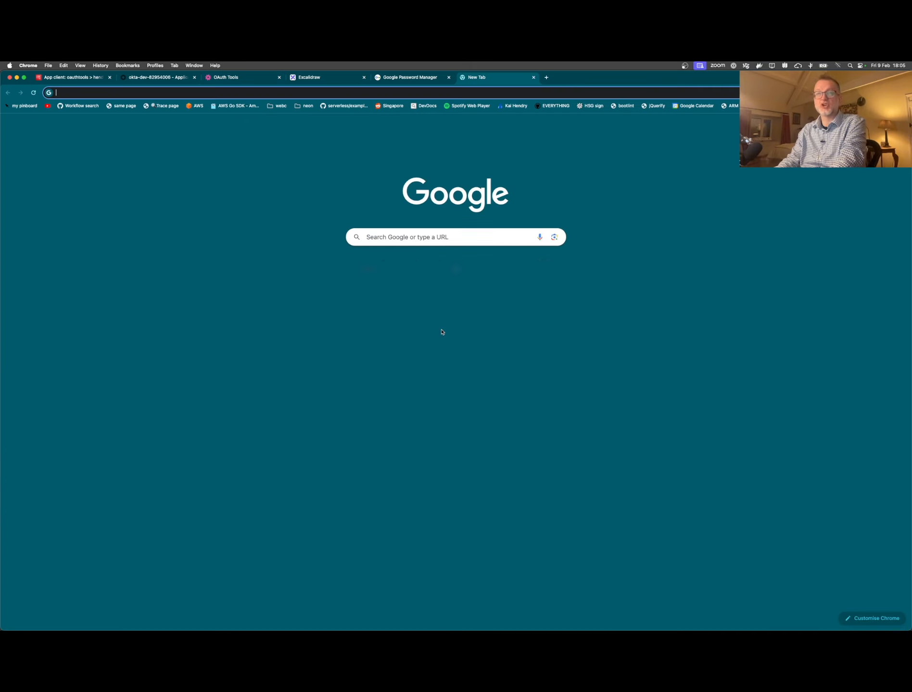
- Go to jwt.io in a new tab and accept the cookie notice
key("super+t")
type("jwt")
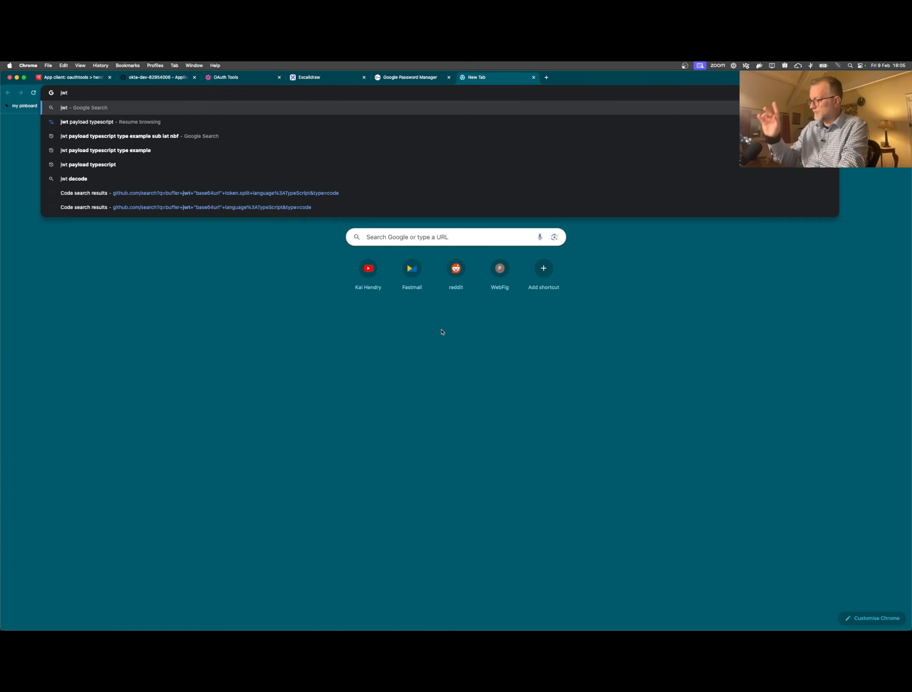
type(".io")
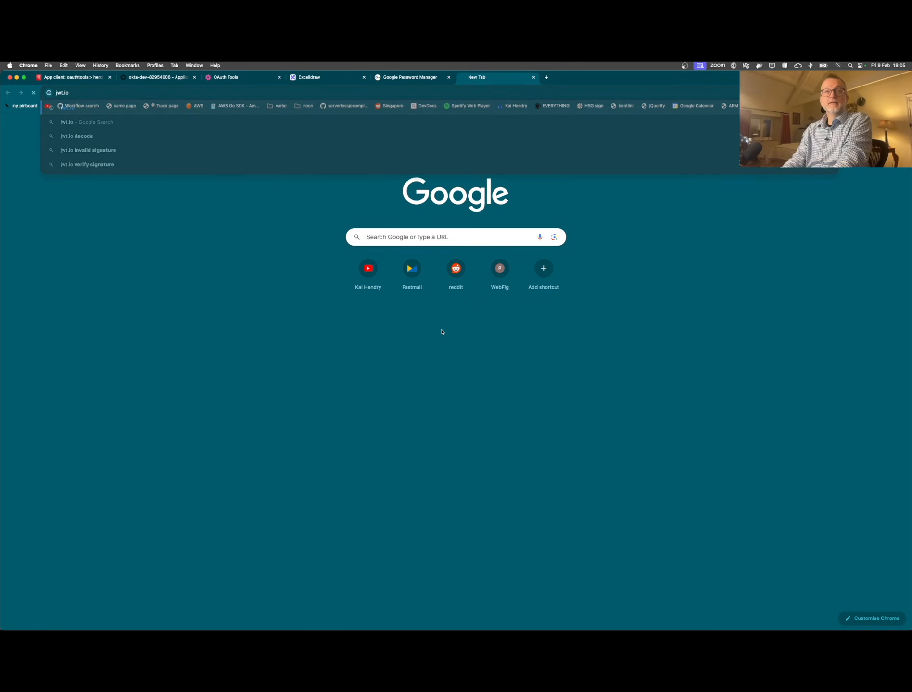
key("Return")
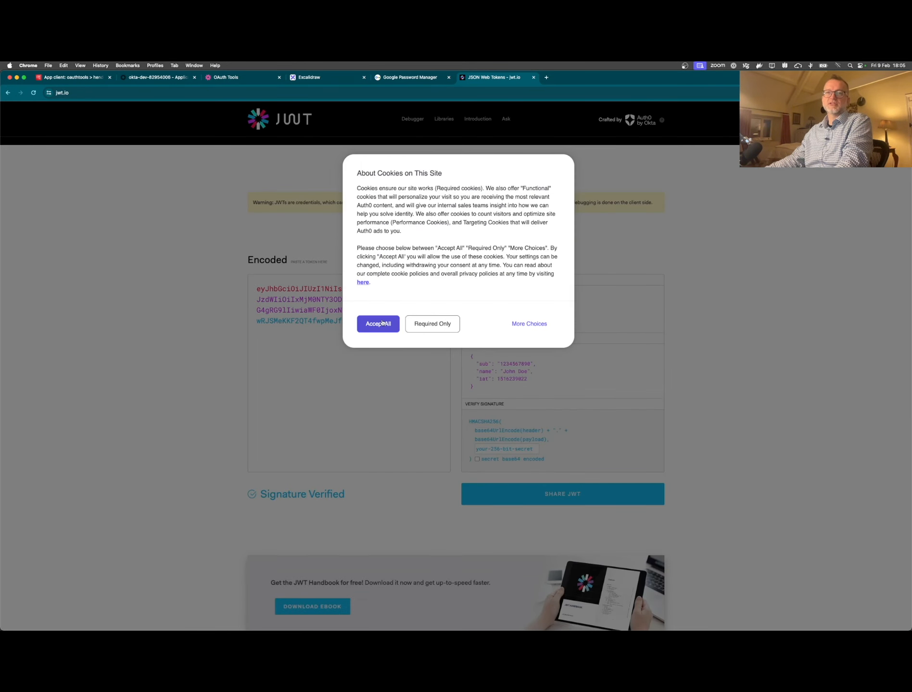
left_click(383, 323)
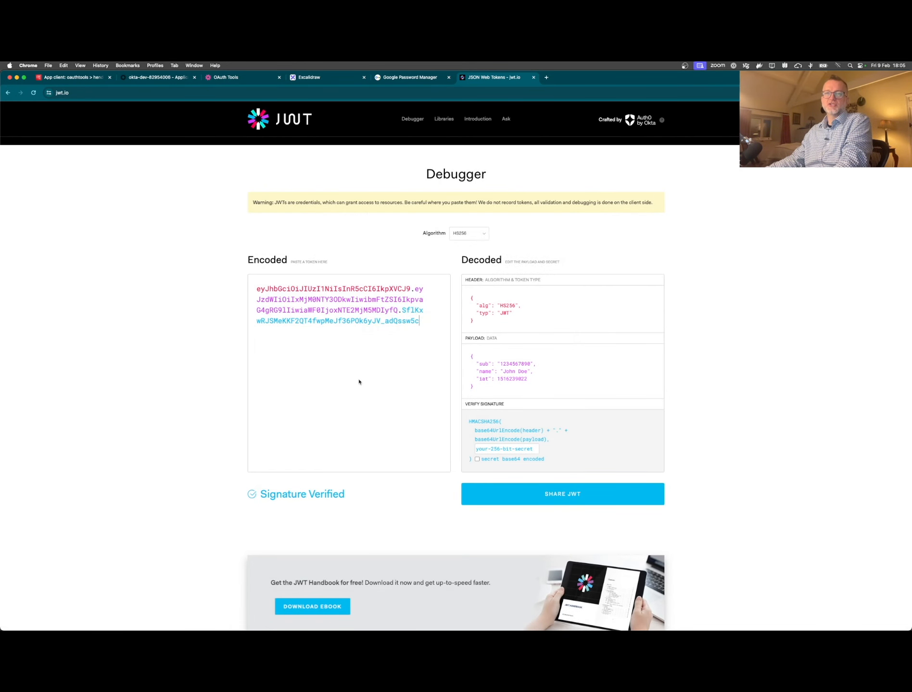
- Replace the example token with the copied access token and highlight its cognito:groups claim
left_click(358, 380)
key("super+a")
key("super+v")
scroll(442, 398, "down", 3)
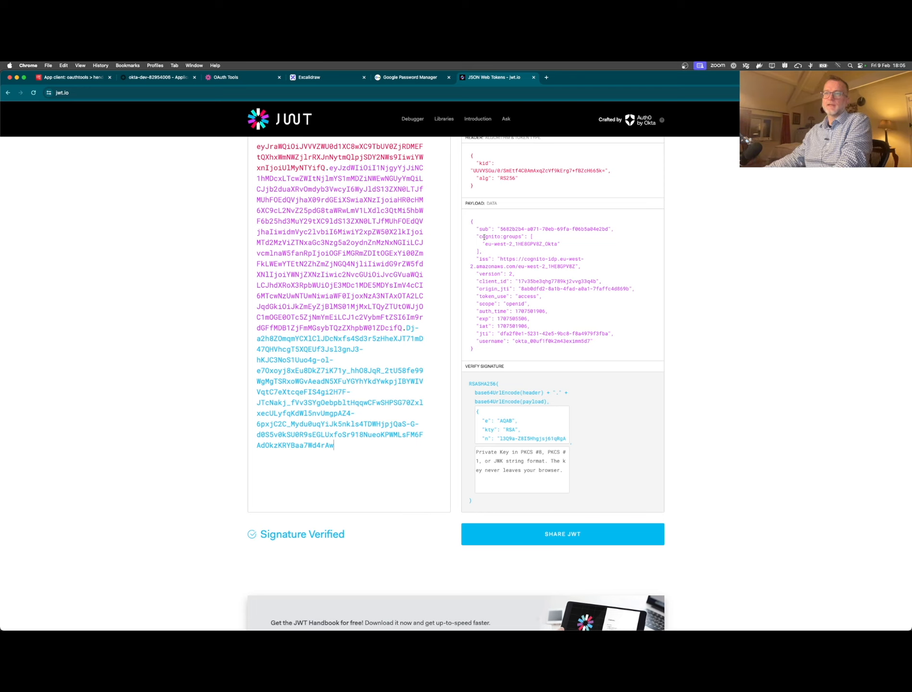
left_click_drag(477, 237, 511, 251)
left_click(513, 252)
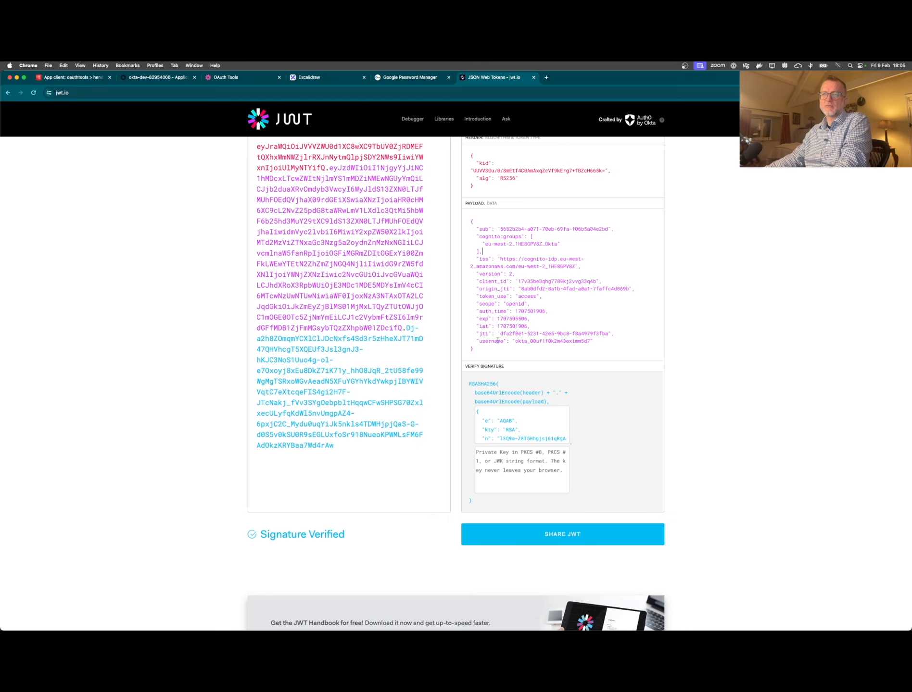
left_click(133, 78)
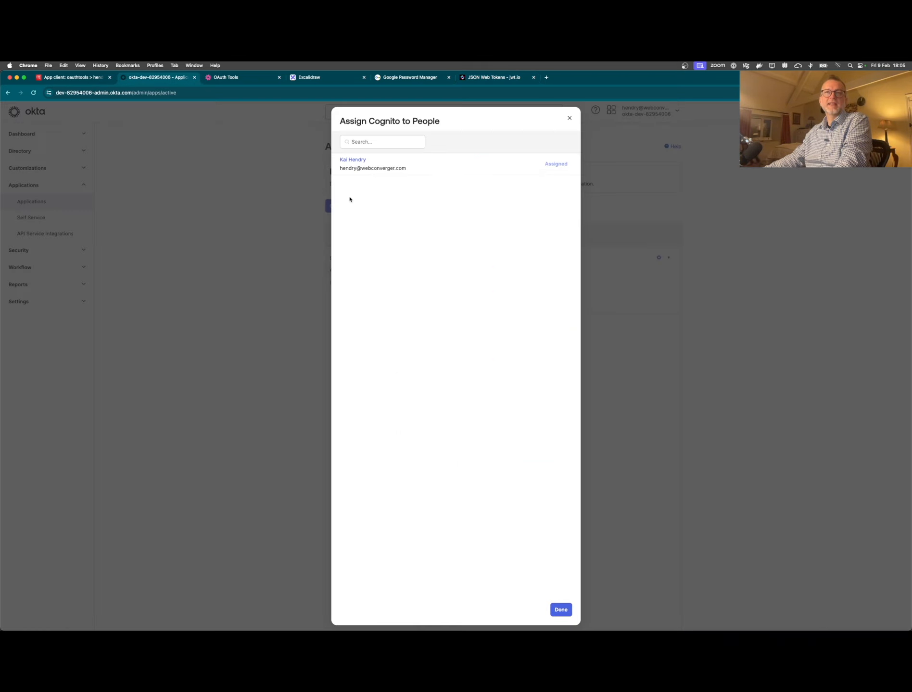
- Close the assignment dialog, review the Foobar, Everyone and Okta Administrators groups, then return to jwt.io
left_click(570, 119)
left_click(31, 157)
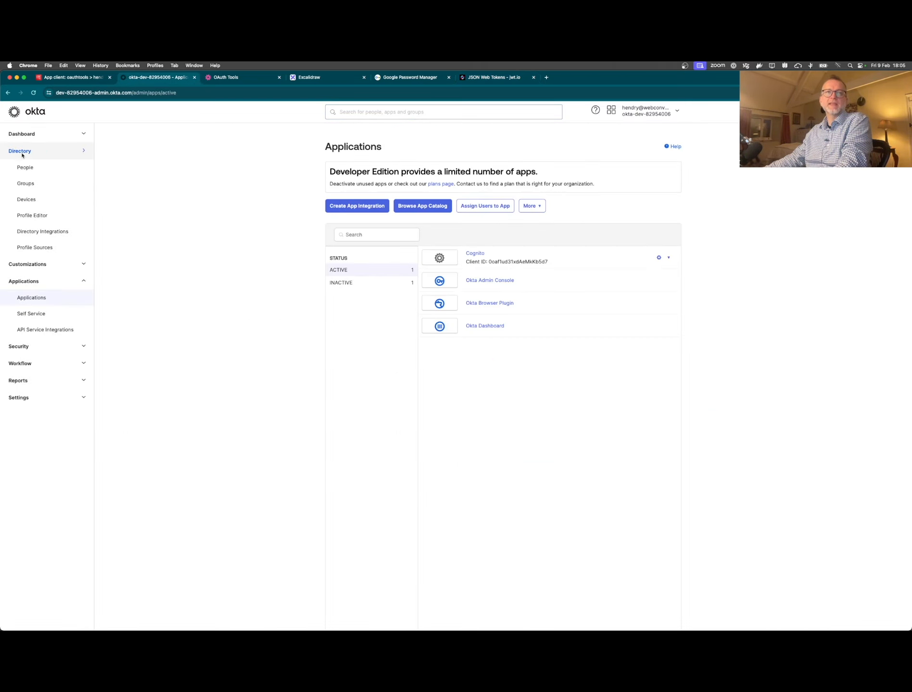
left_click(26, 183)
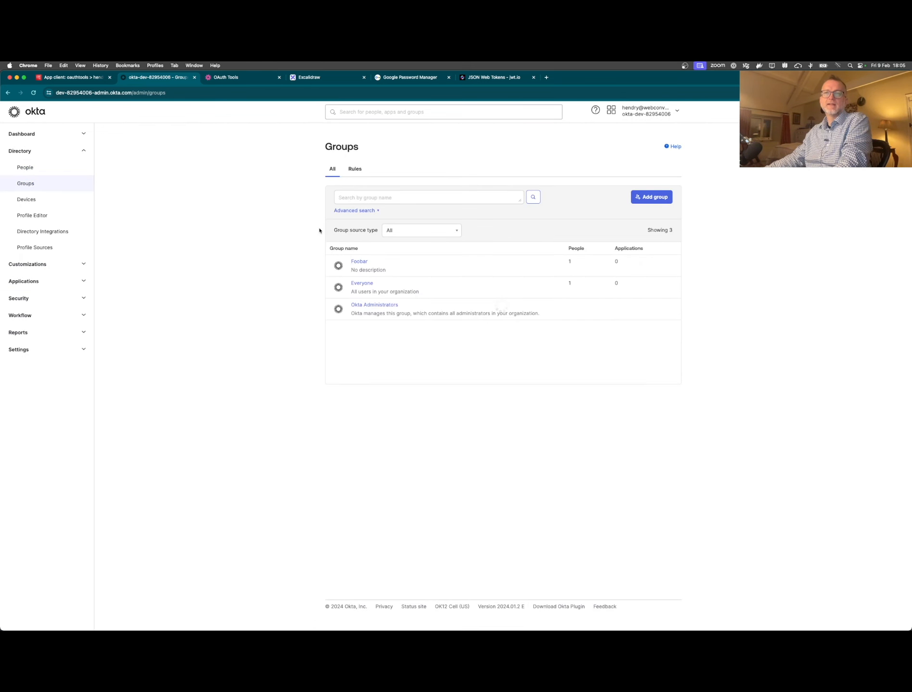
left_click(480, 78)
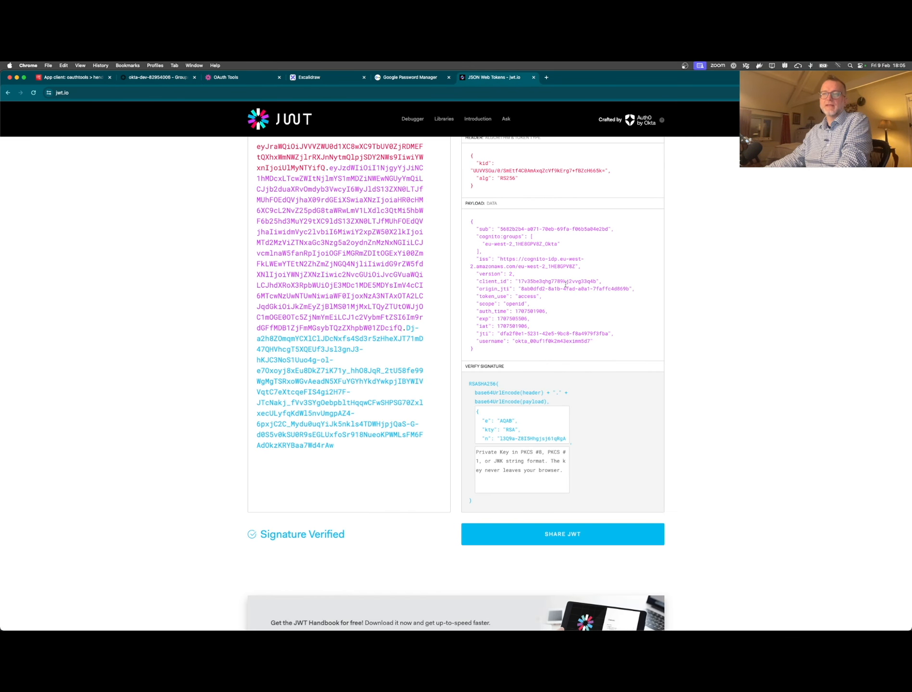